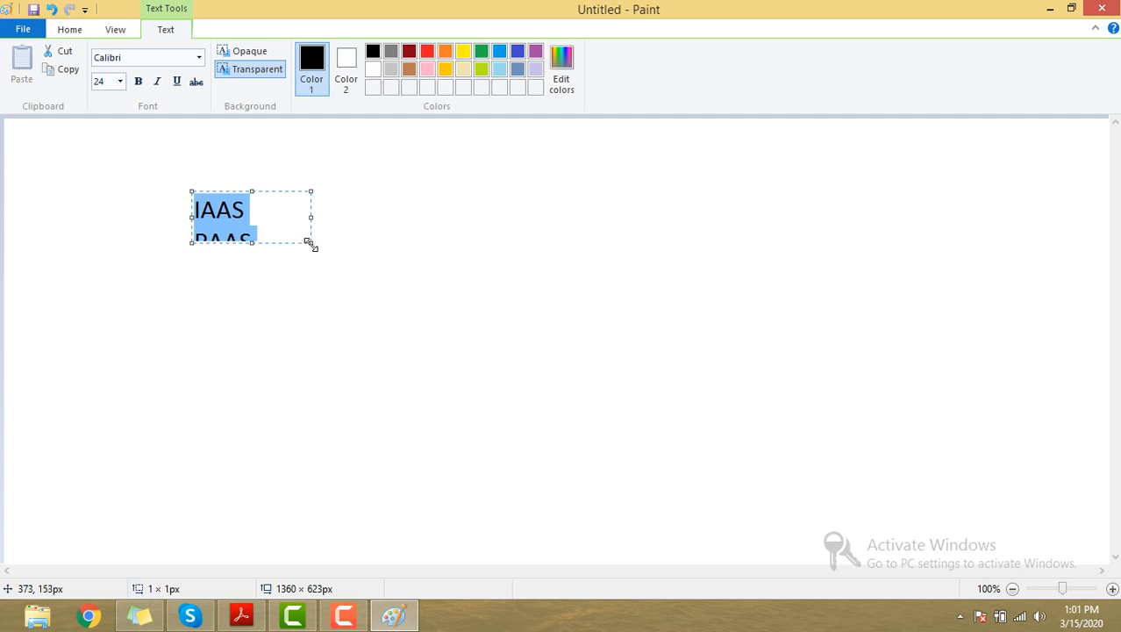
Enlarge the text box until the IAAS, PAAS and SAAS lines all fit, and finalize the text on the canvas.
left_click(506, 273)
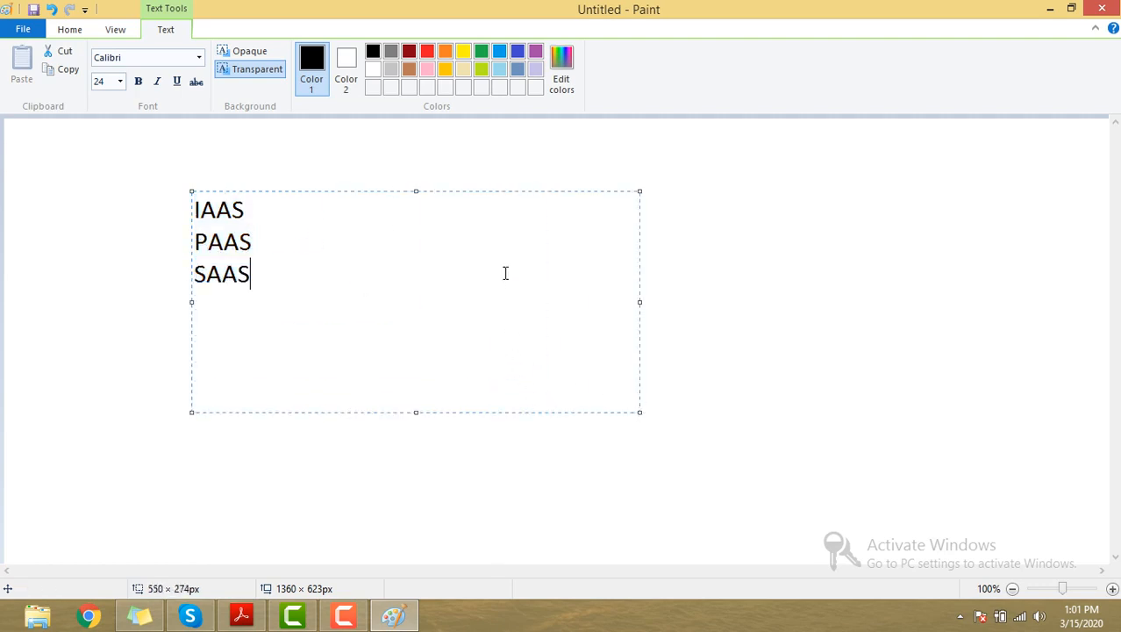
left_click(754, 227)
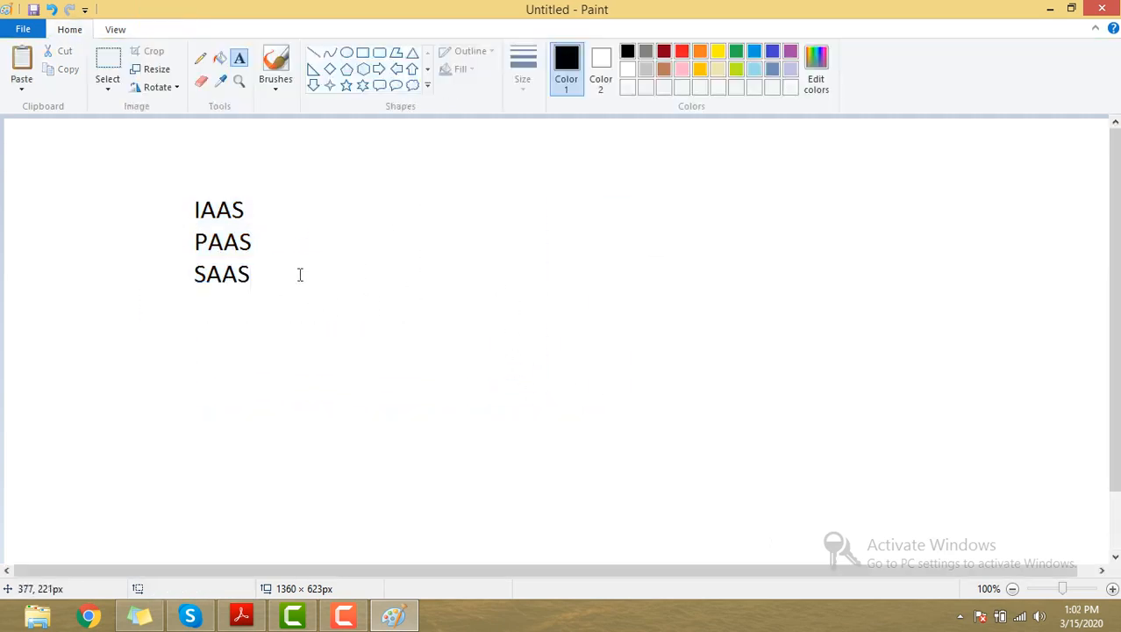
left_click_drag(188, 210, 466, 252)
left_click(205, 453)
Switch to Chrome and open the Microsoft Azure portal.
left_click(90, 615)
type("PO")
key("Return")
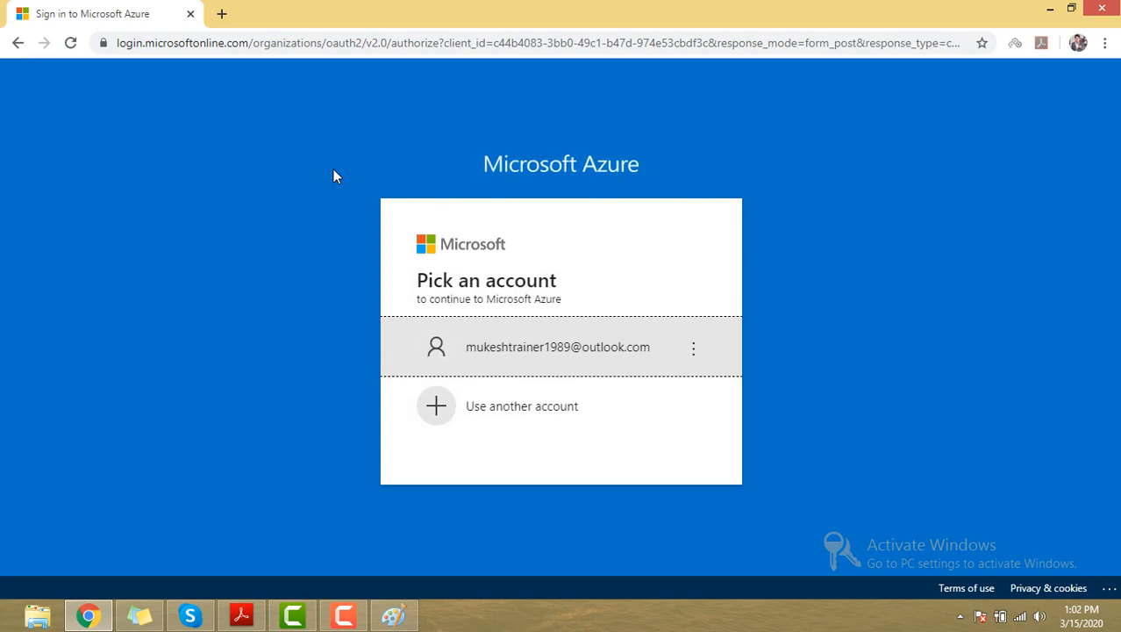
Sign in to Azure with the listed Outlook account and decline to stay signed in.
left_click(554, 364)
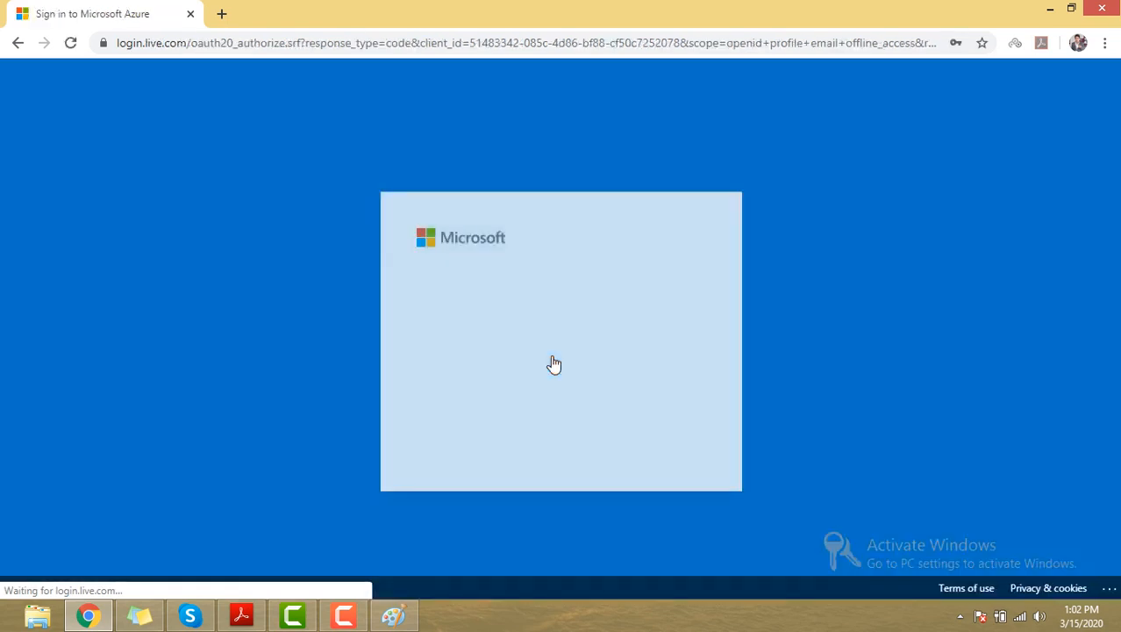
left_click(650, 453)
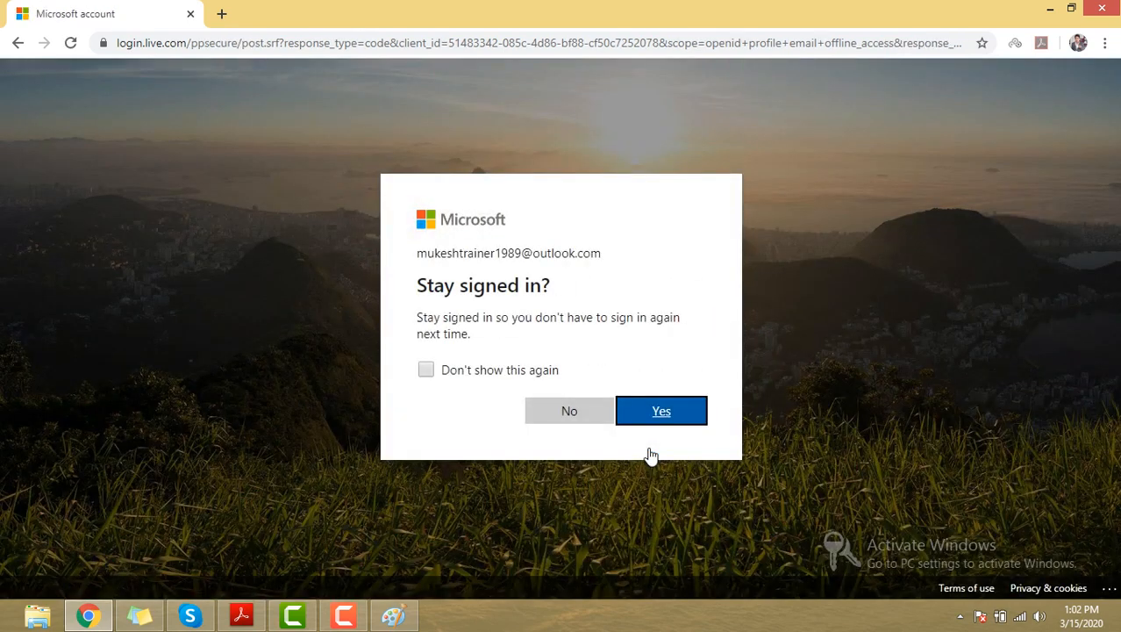
left_click(579, 417)
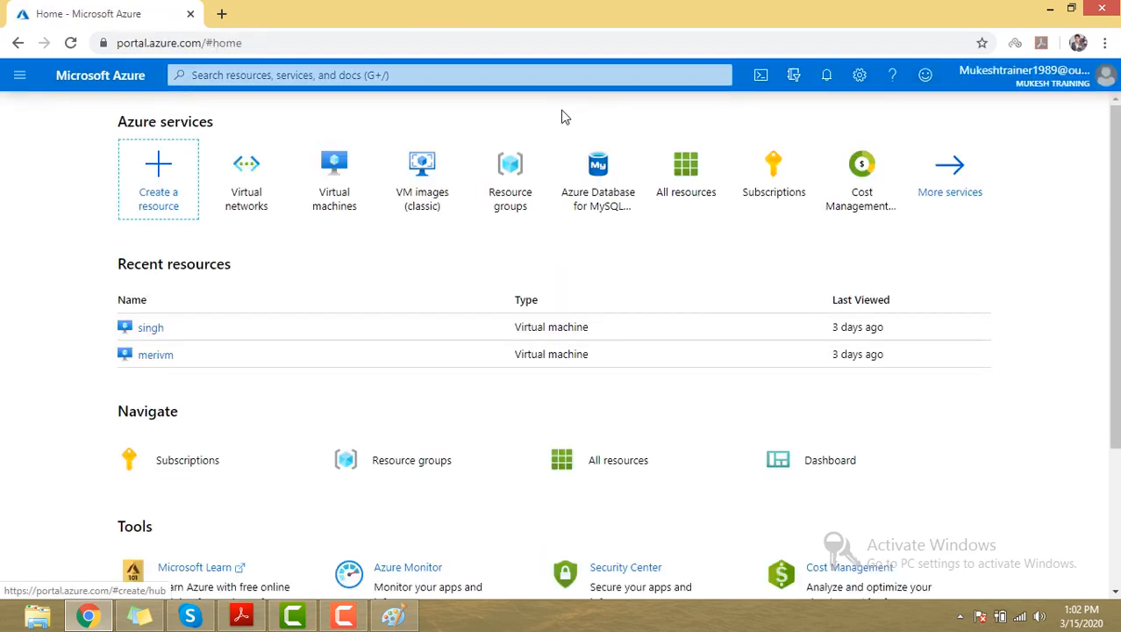
Look through the portal's favorite services and open the Dashboard.
left_click(19, 75)
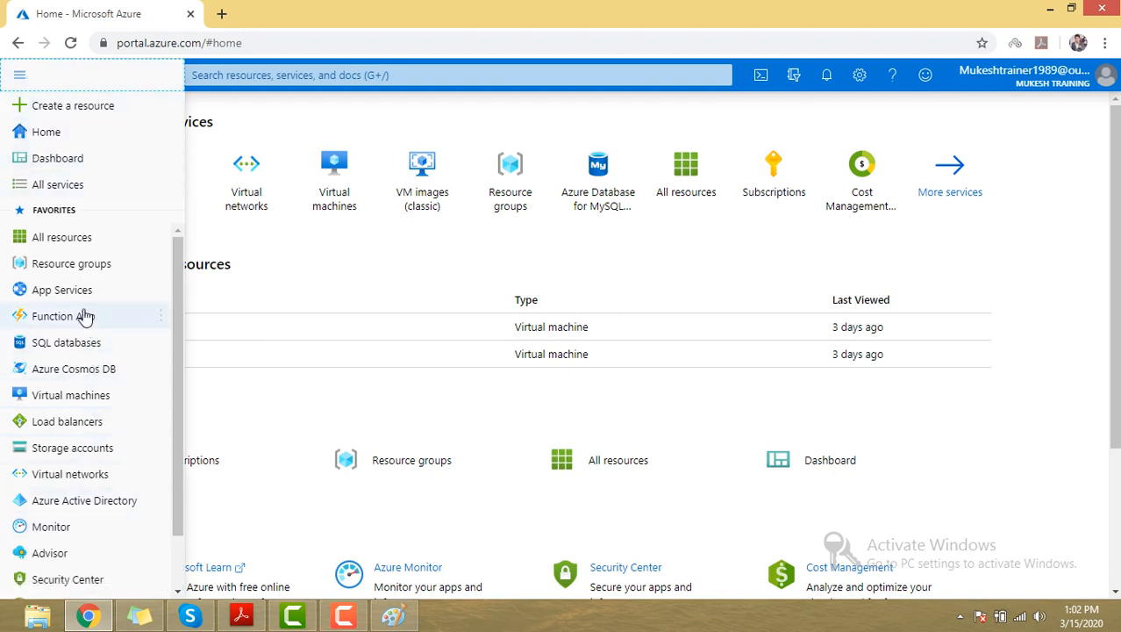
scroll(75, 443, "down", 1)
scroll(70, 526, "down", 1)
scroll(68, 421, "up", 2)
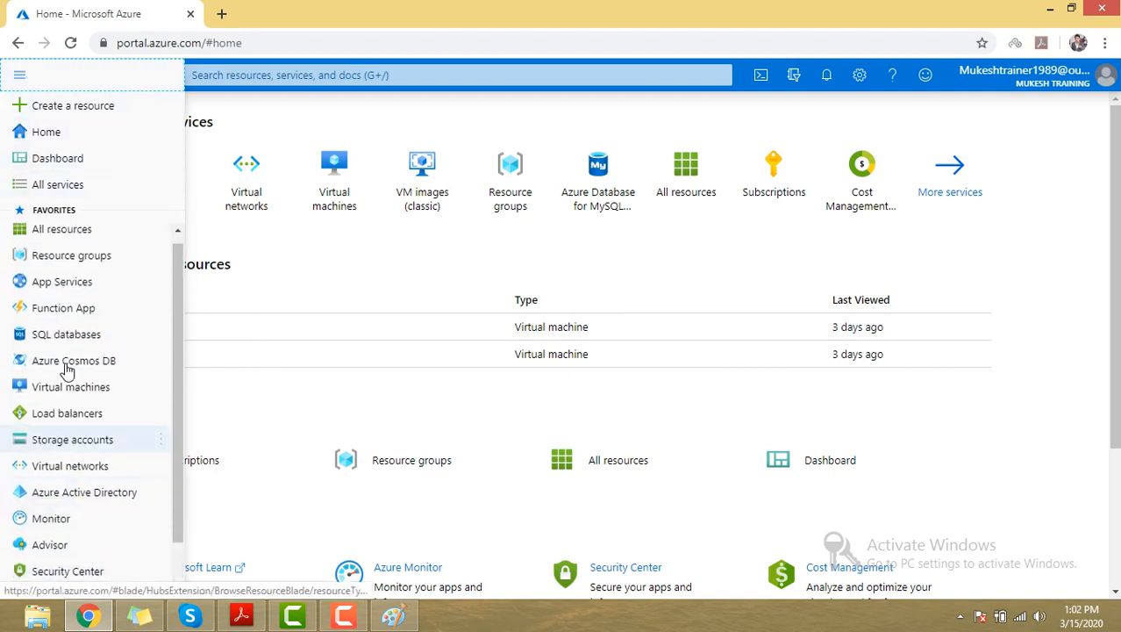
left_click(77, 158)
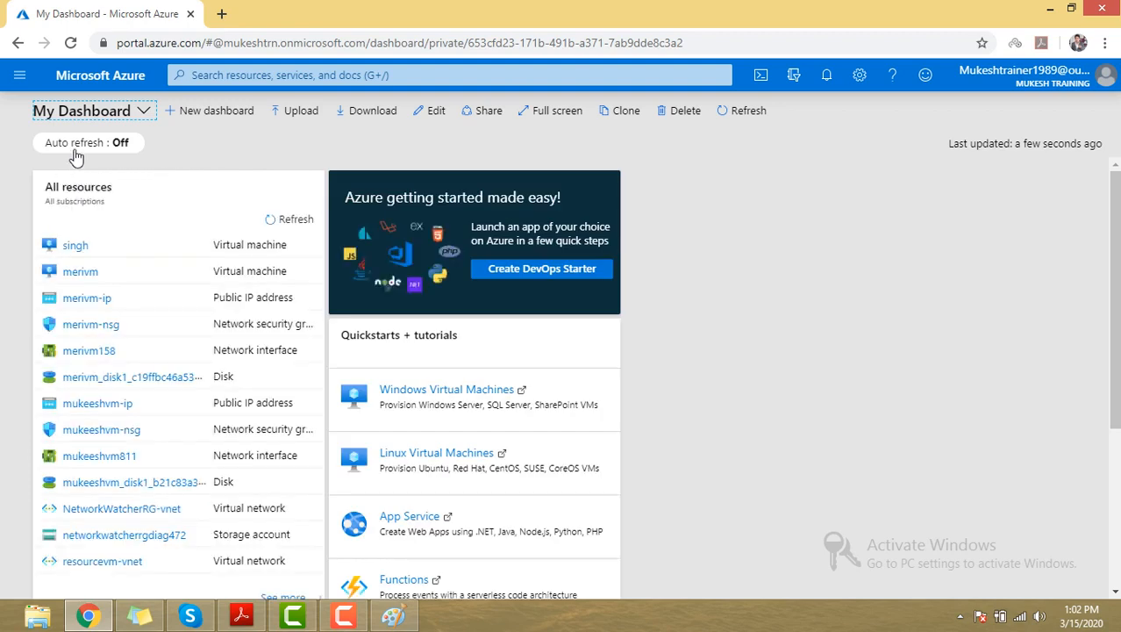
Review the favorite services again and search the portal for COMPUTE.
left_click(20, 79)
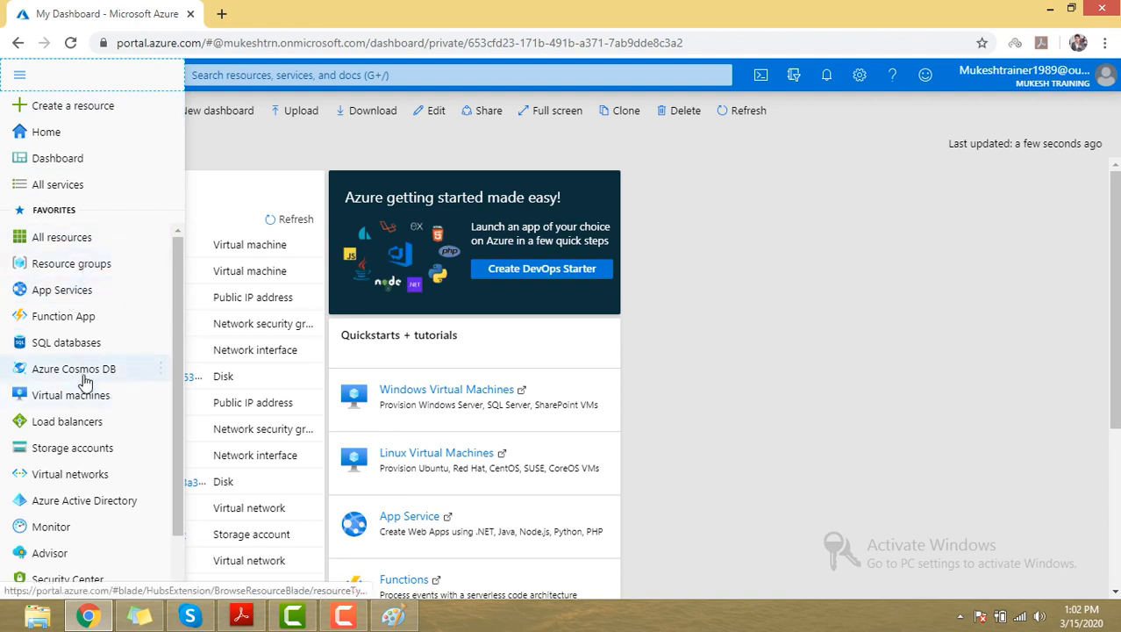
scroll(77, 368, "down", 1)
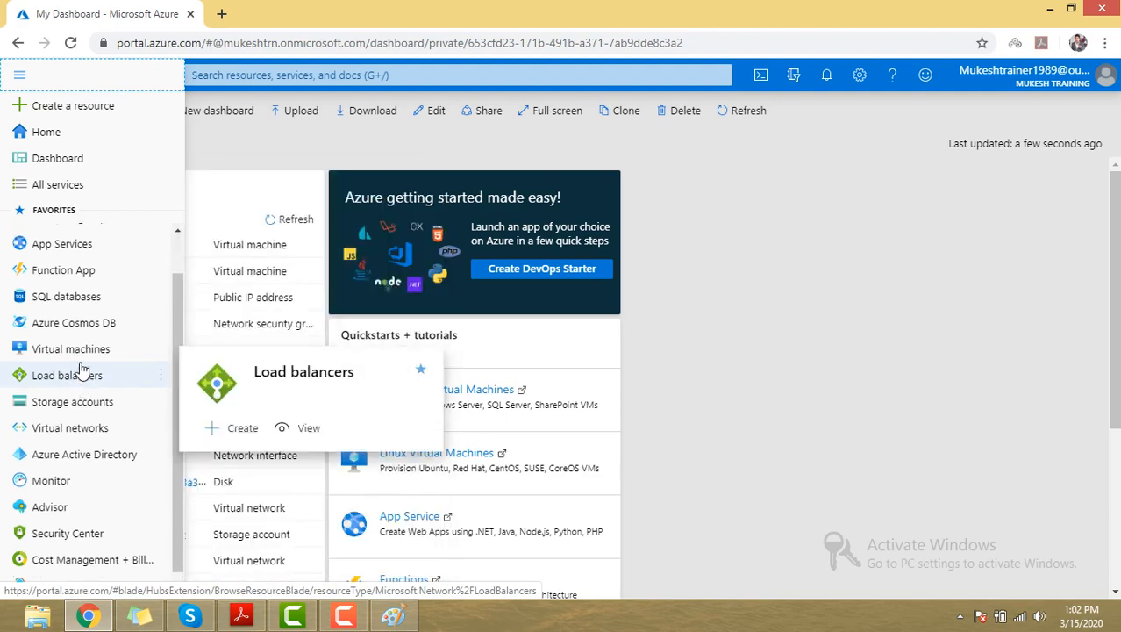
scroll(82, 368, "up", 1)
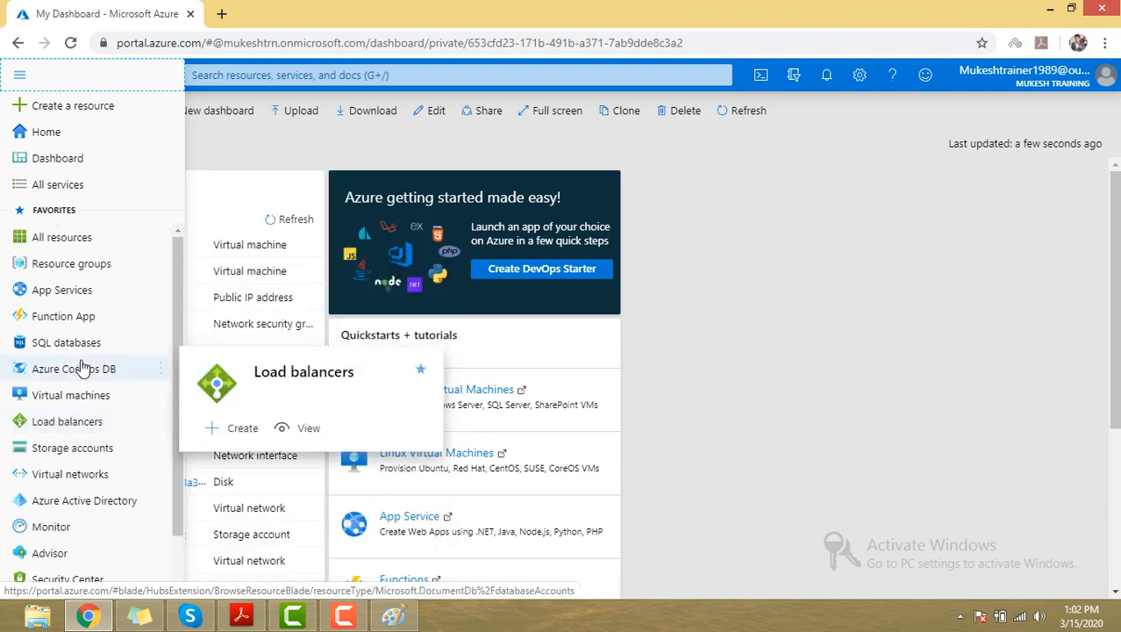
left_click(277, 75)
type("COMPUTE")
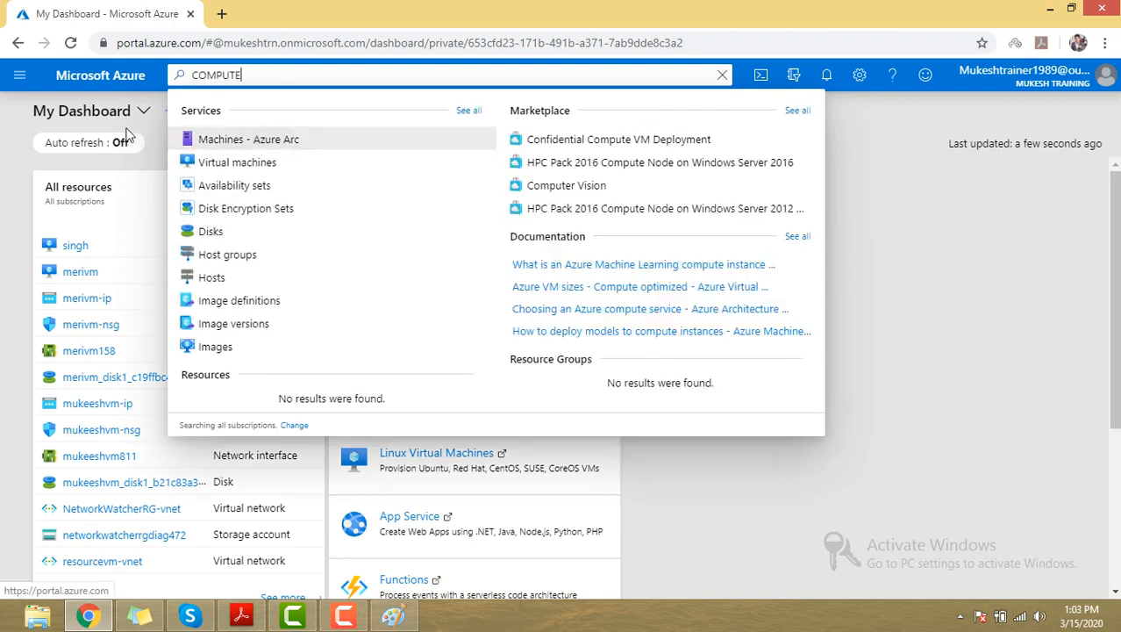
Leave the search and open the list of all resources.
left_click(22, 79)
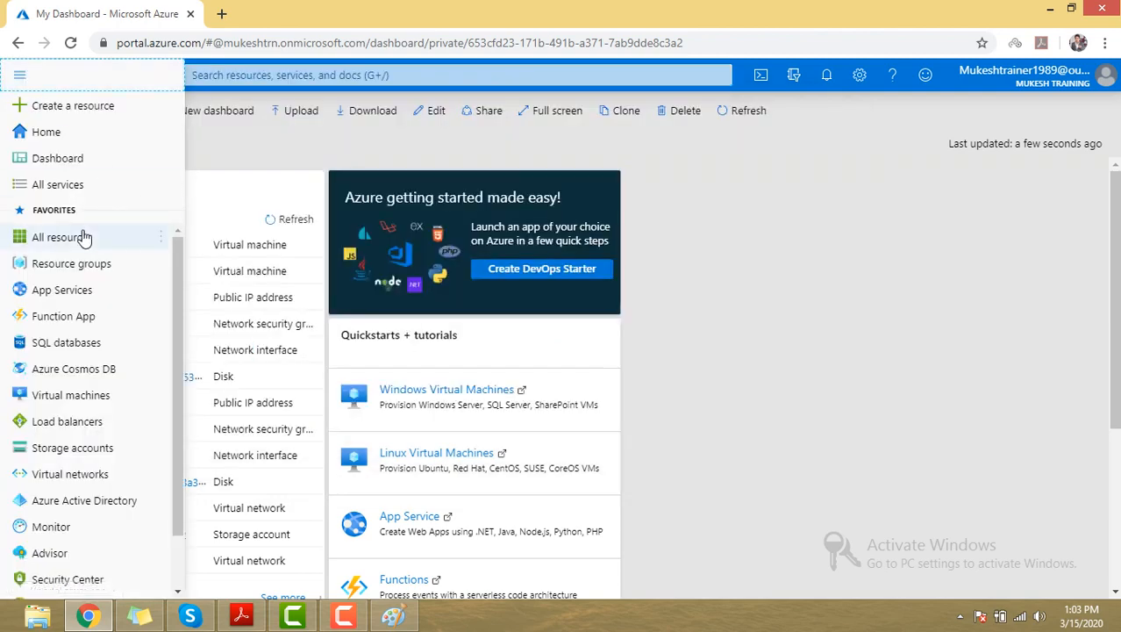
mouse_move(83, 236)
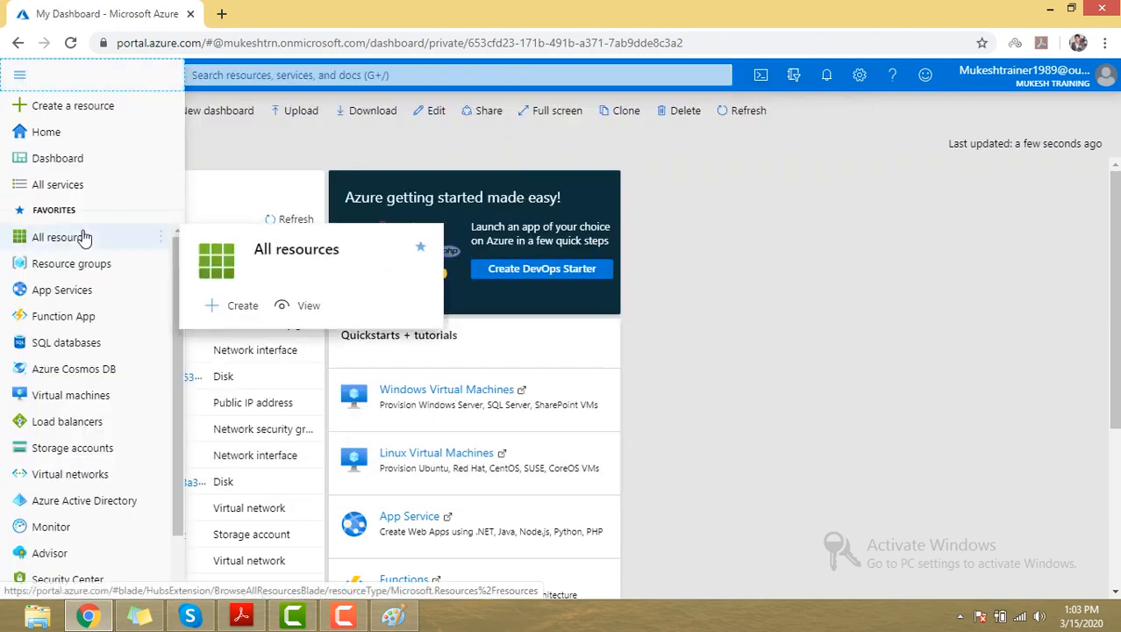
left_click(61, 237)
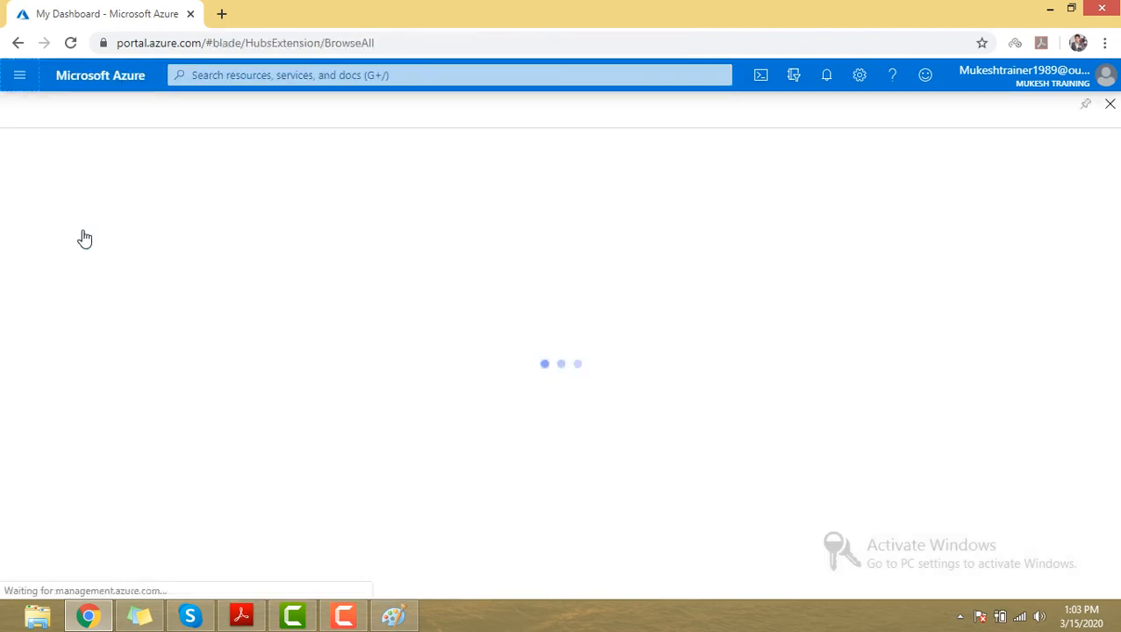
Open All services and display the Compute category.
left_click(12, 78)
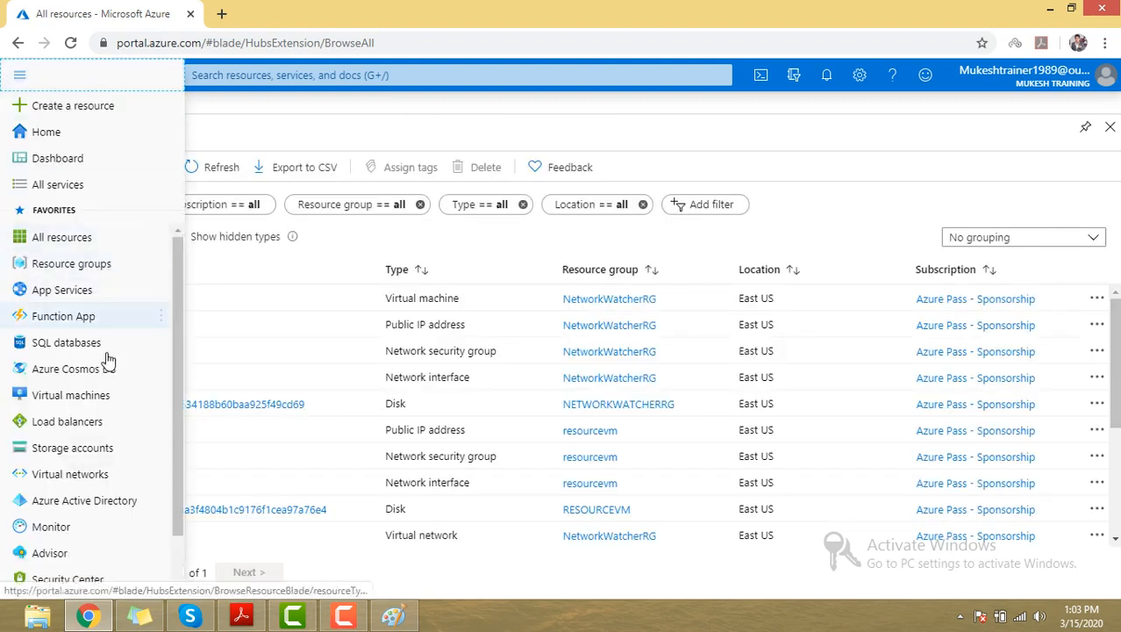
left_click(57, 184)
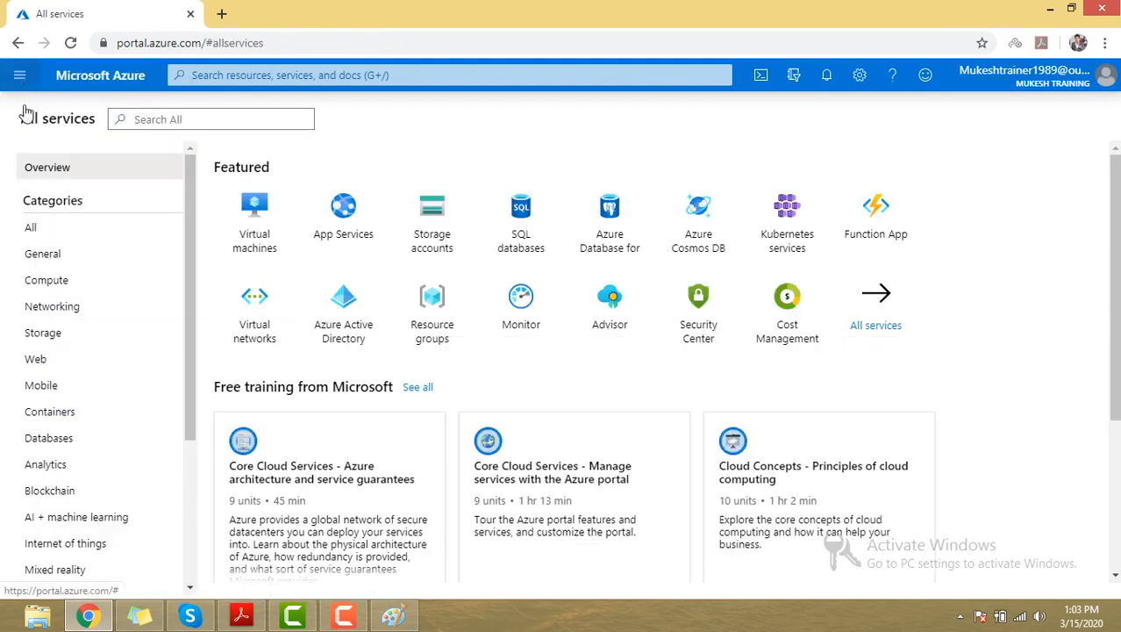
left_click(54, 282)
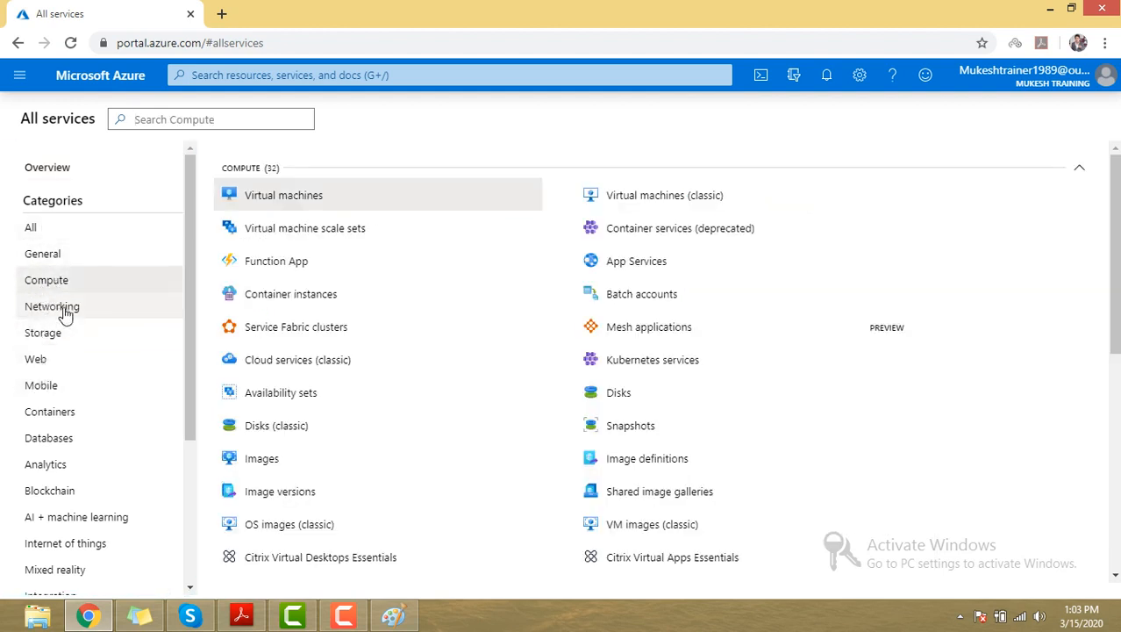
Look through the Networking, Storage and Web service categories and return to Compute.
left_click(64, 309)
left_click(43, 334)
left_click(40, 360)
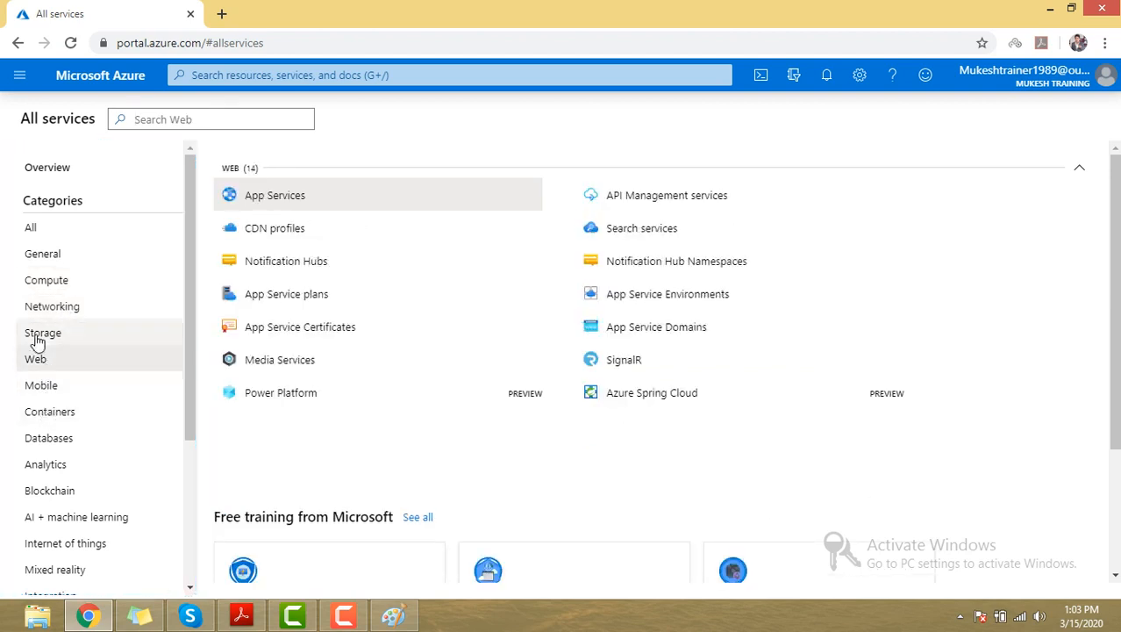
left_click(36, 291)
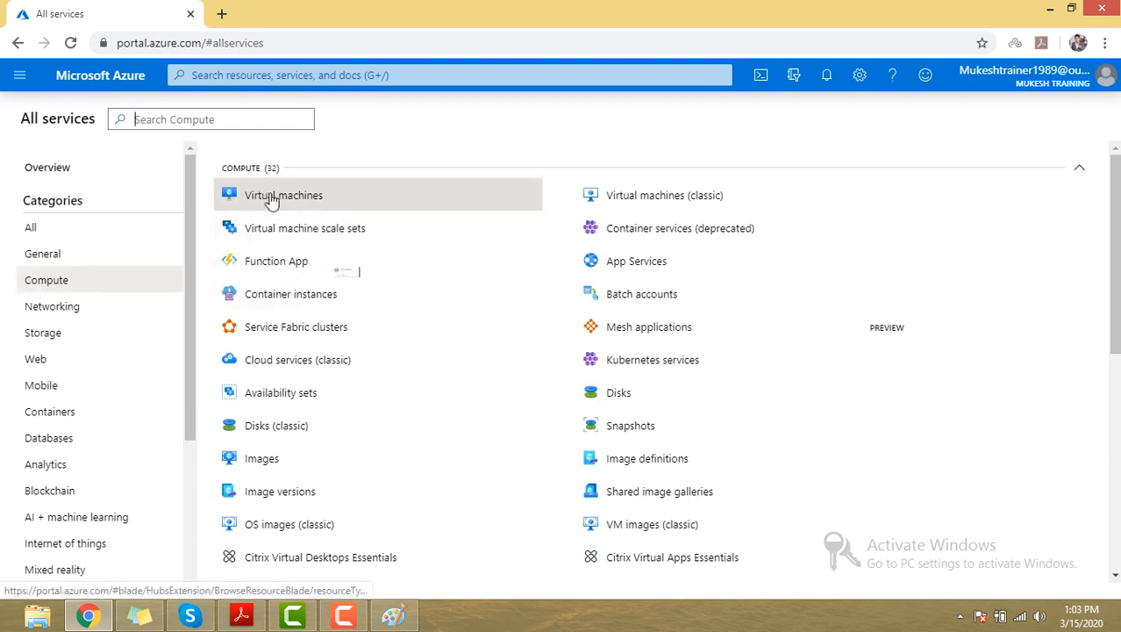
View the Virtual machine scale sets service and go back to the Compute services.
mouse_move(733, 204)
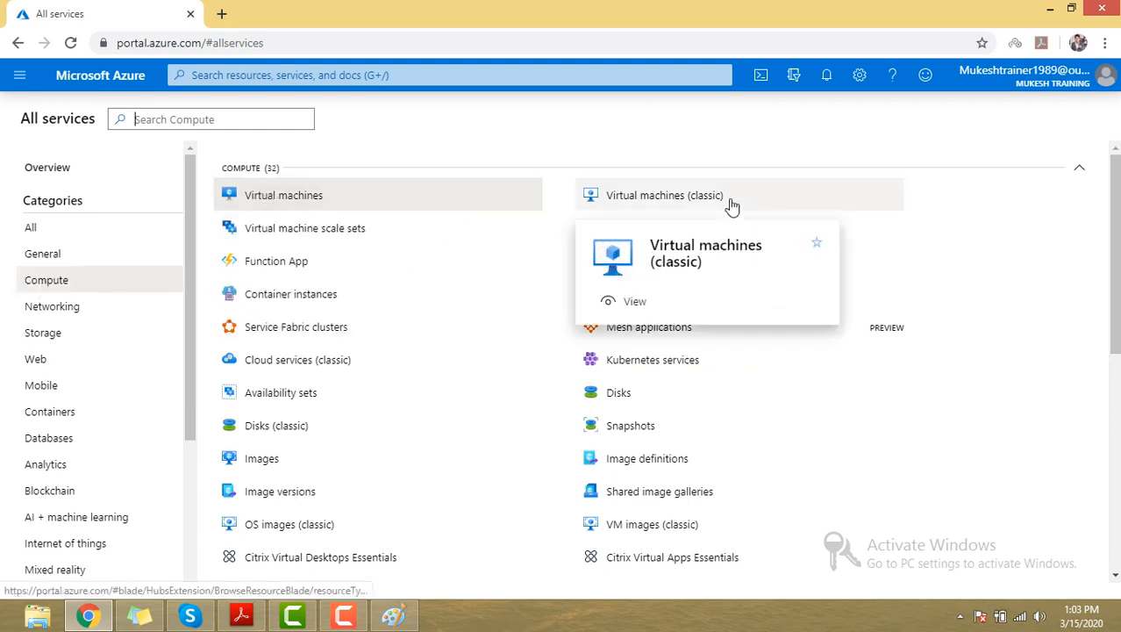
left_click(290, 241)
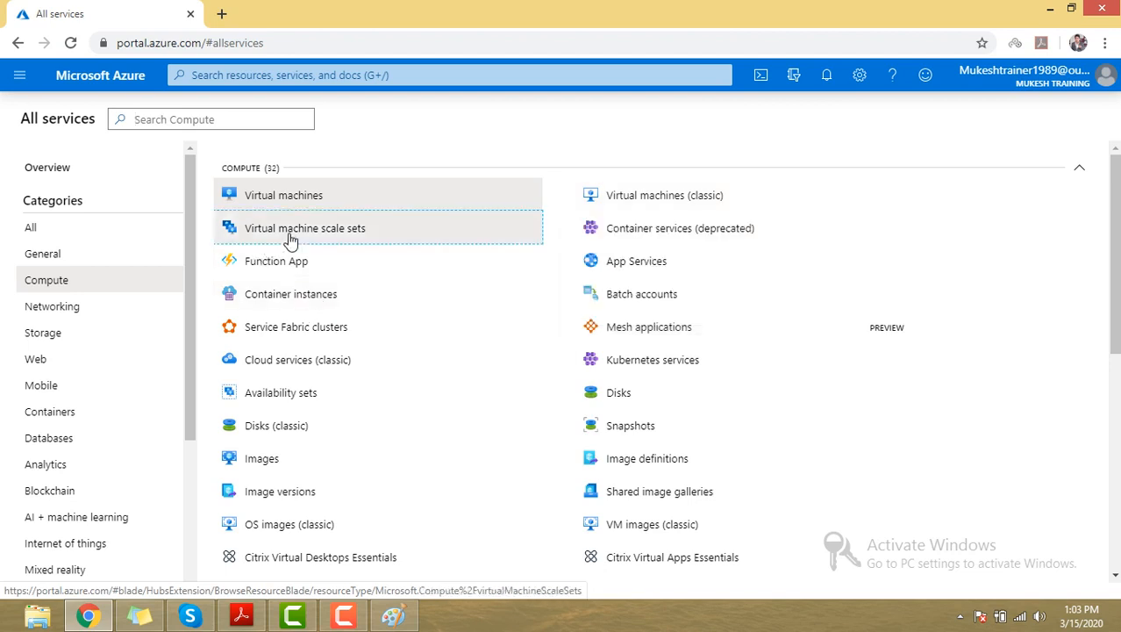
left_click(18, 42)
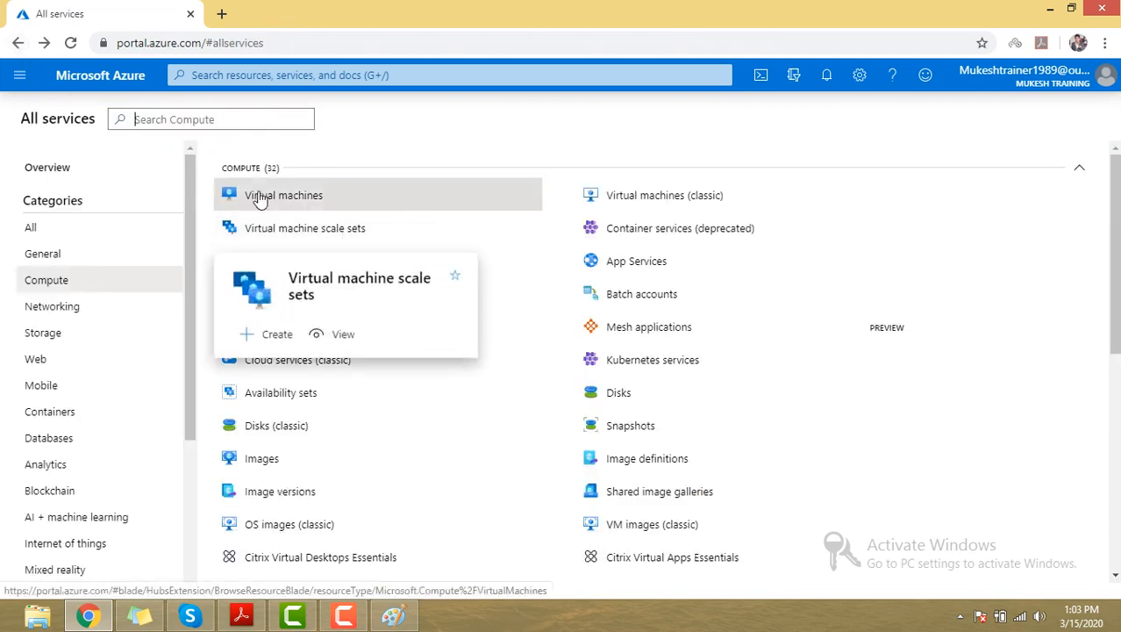
Open the Virtual machines service and start adding a new virtual machine.
mouse_move(292, 205)
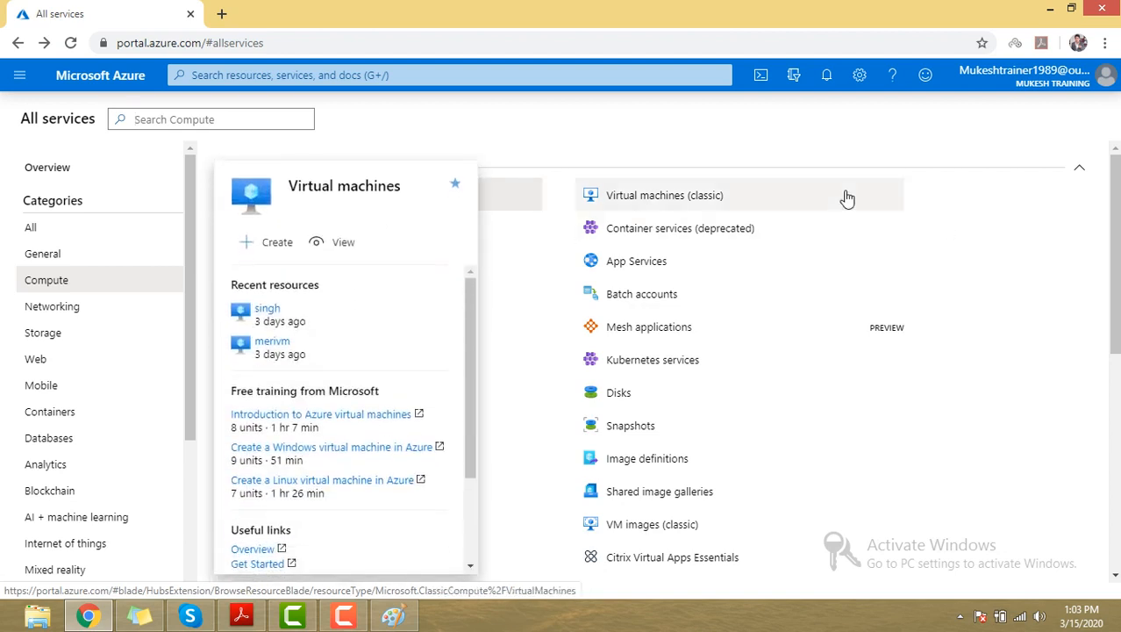
mouse_move(848, 199)
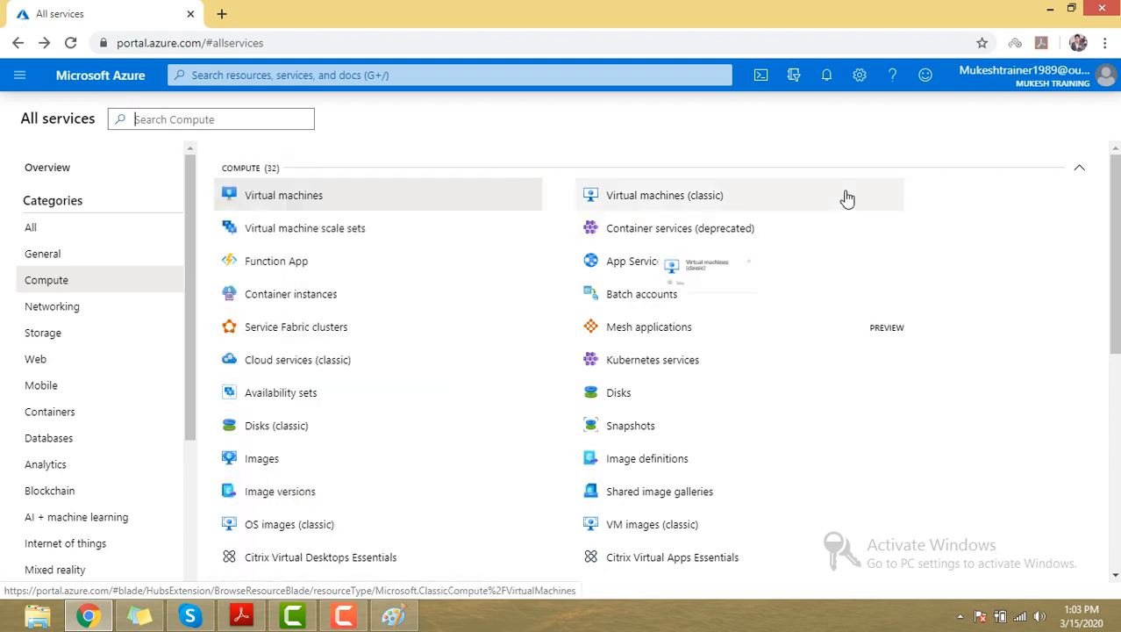
left_click(305, 200)
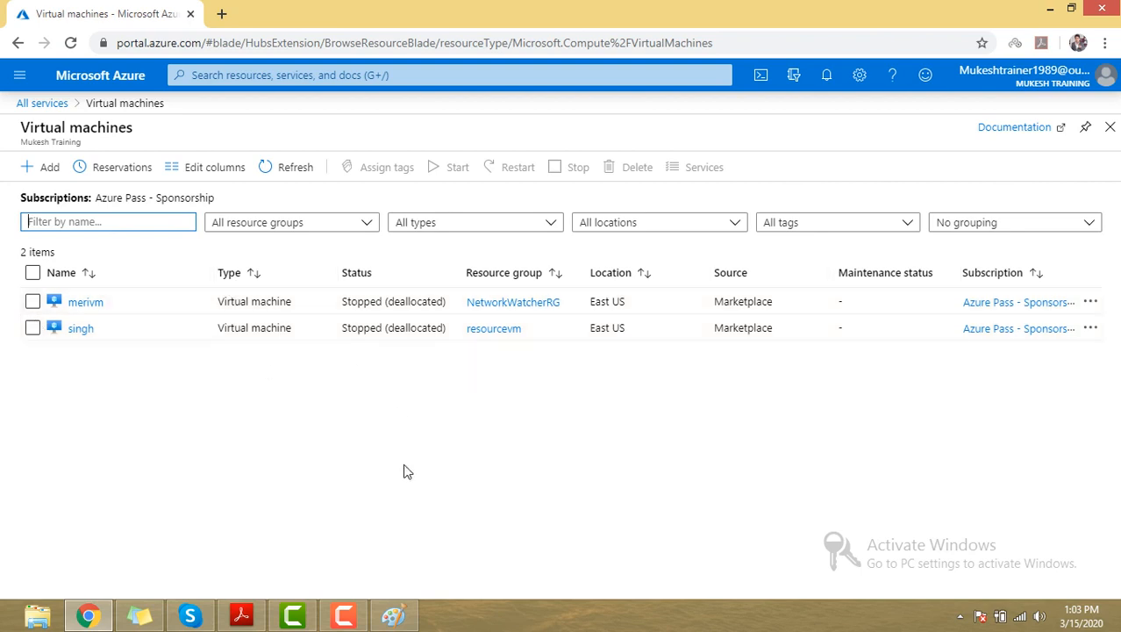
left_click(50, 168)
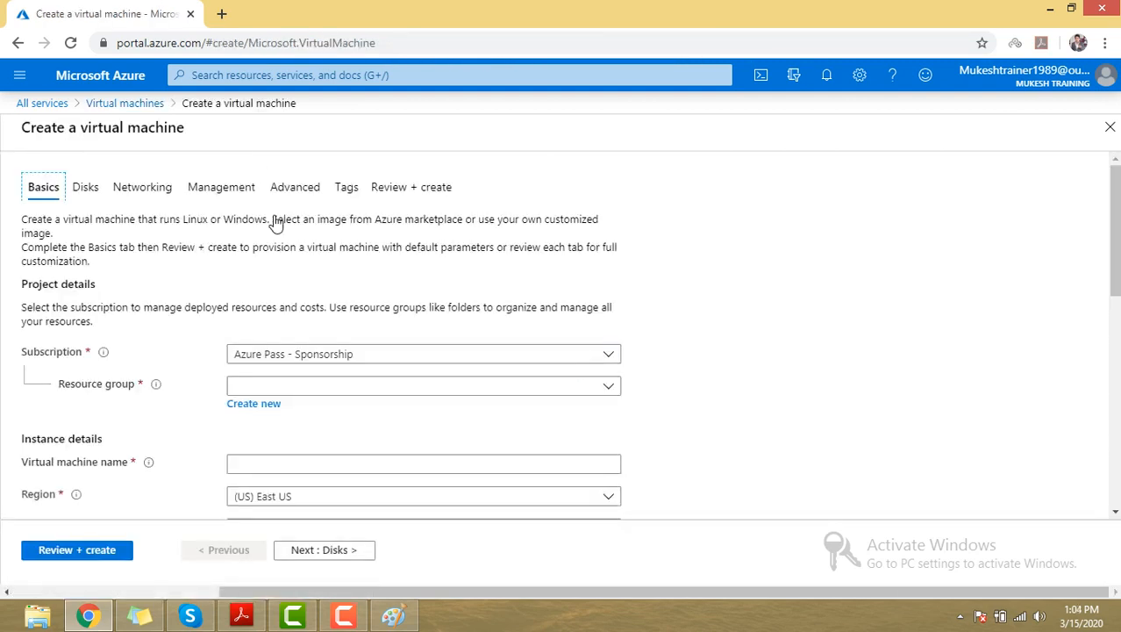
Assign the new virtual machine to the existing resource group NetworkWatcherRG.
scroll(276, 364, "down", 1)
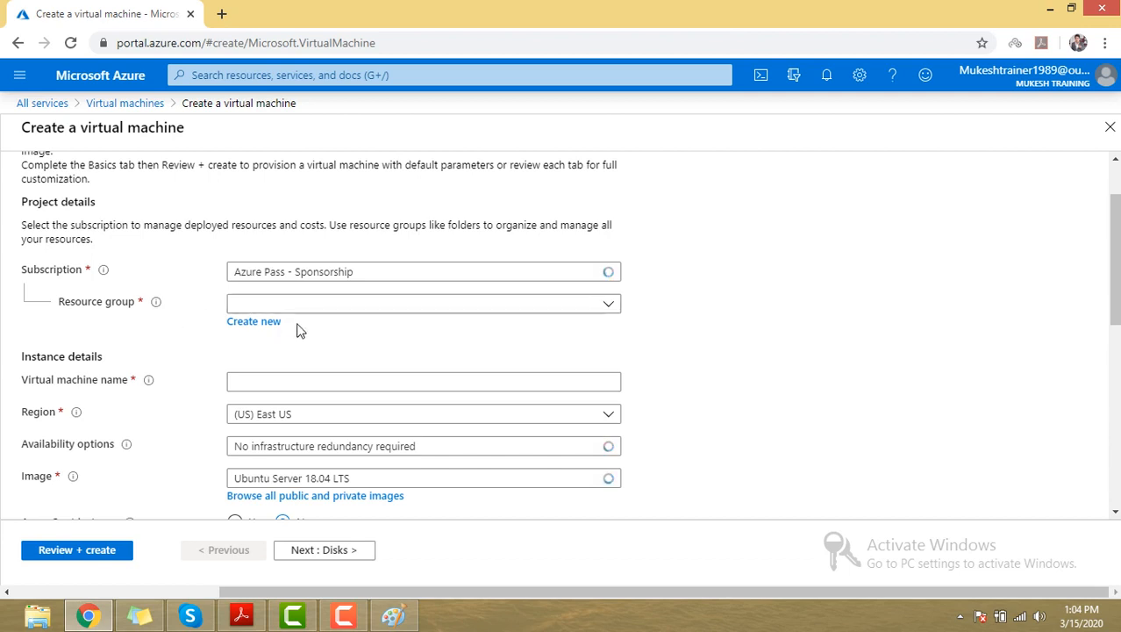
left_click(293, 307)
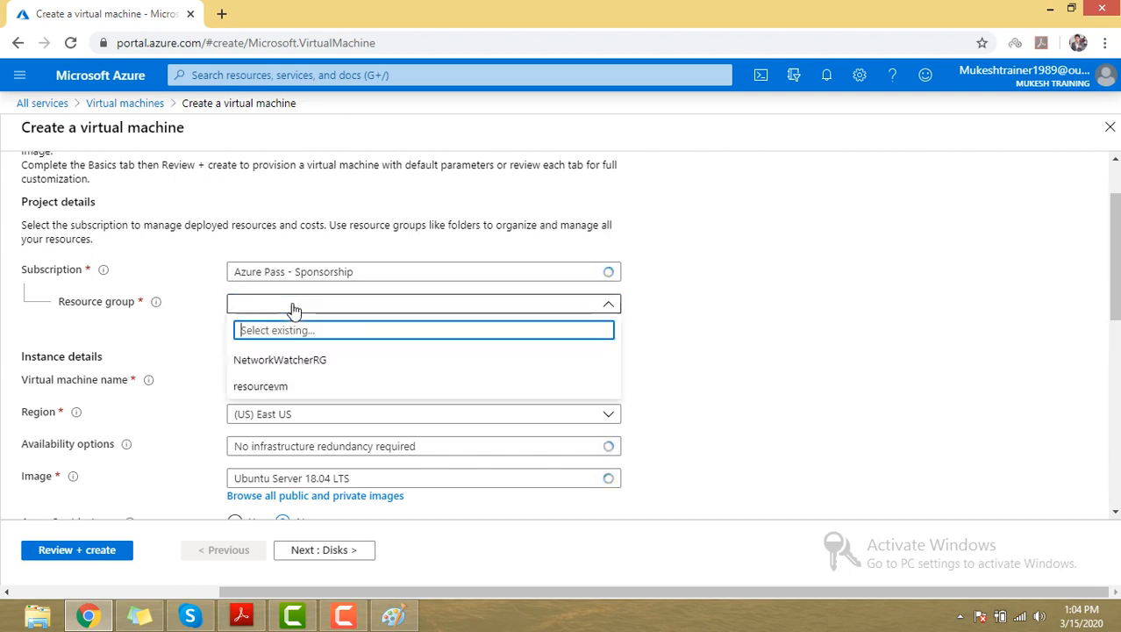
left_click(255, 389)
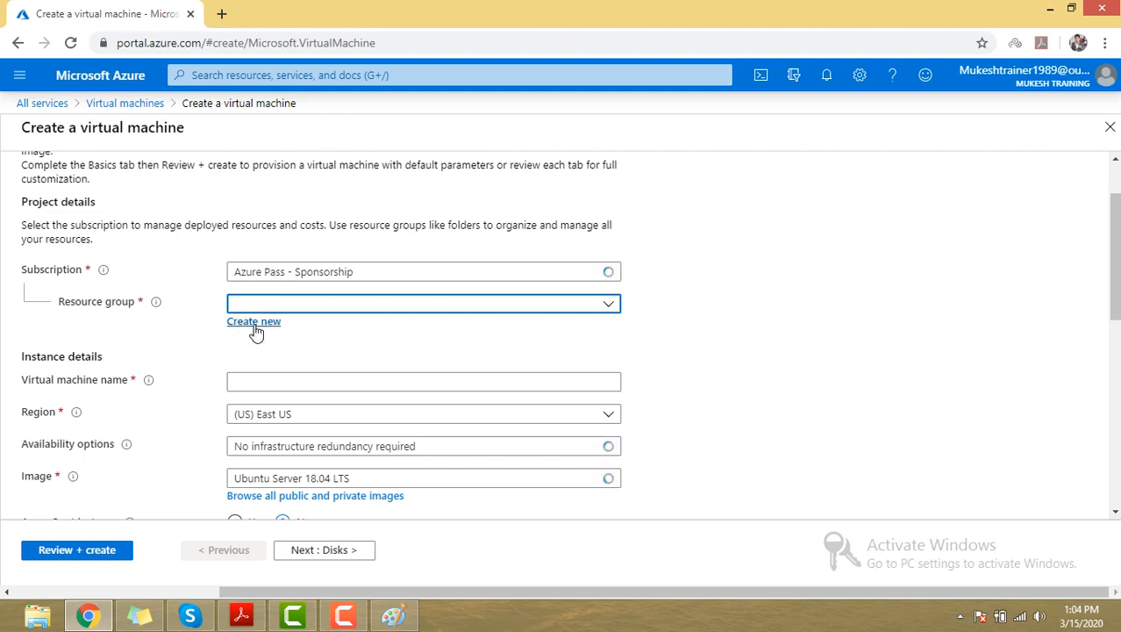
left_click(282, 307)
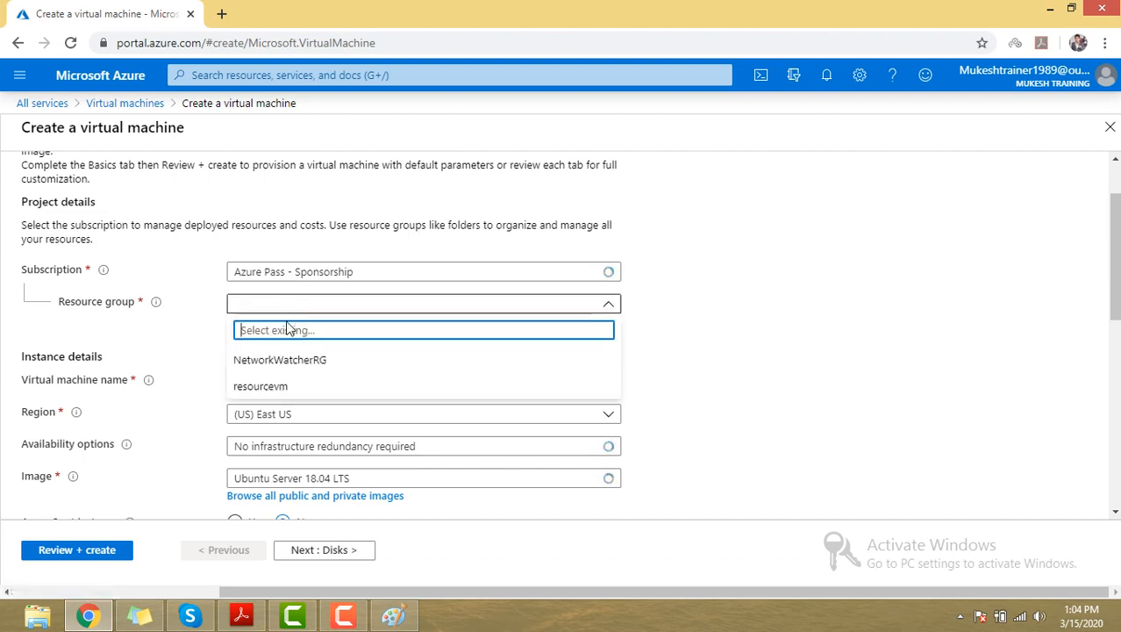
left_click(264, 367)
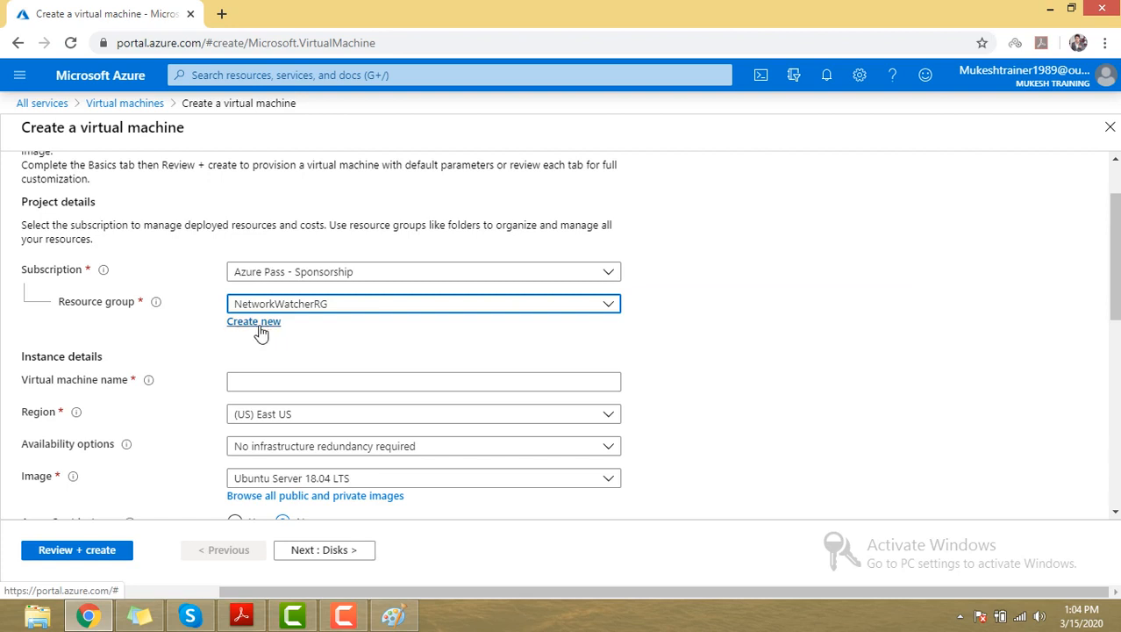
Name the virtual machine TRAILVM and look through the region and availability choices, keeping the current selections.
left_click(254, 382)
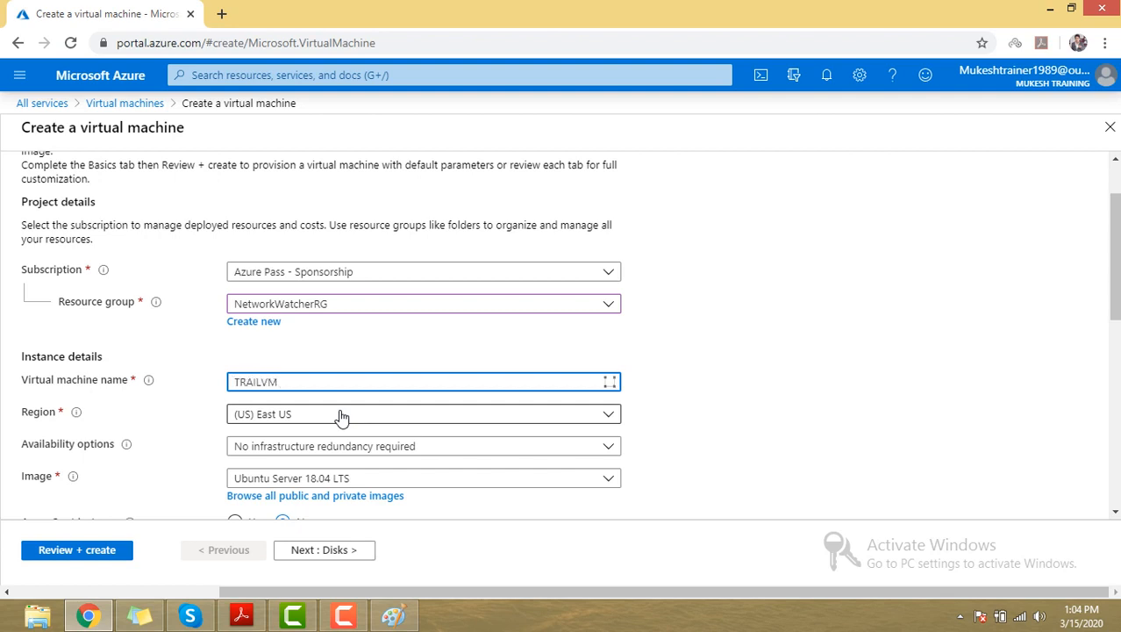
scroll(313, 375, "down", 1)
left_click(274, 337)
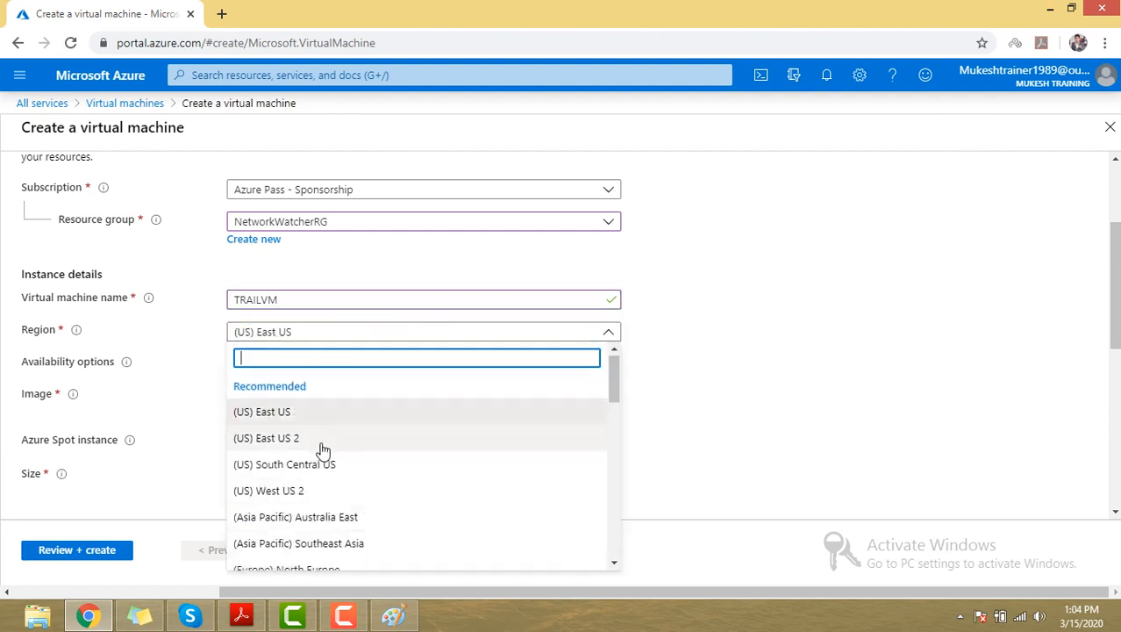
scroll(323, 449, "down", 10)
scroll(324, 443, "up", 10)
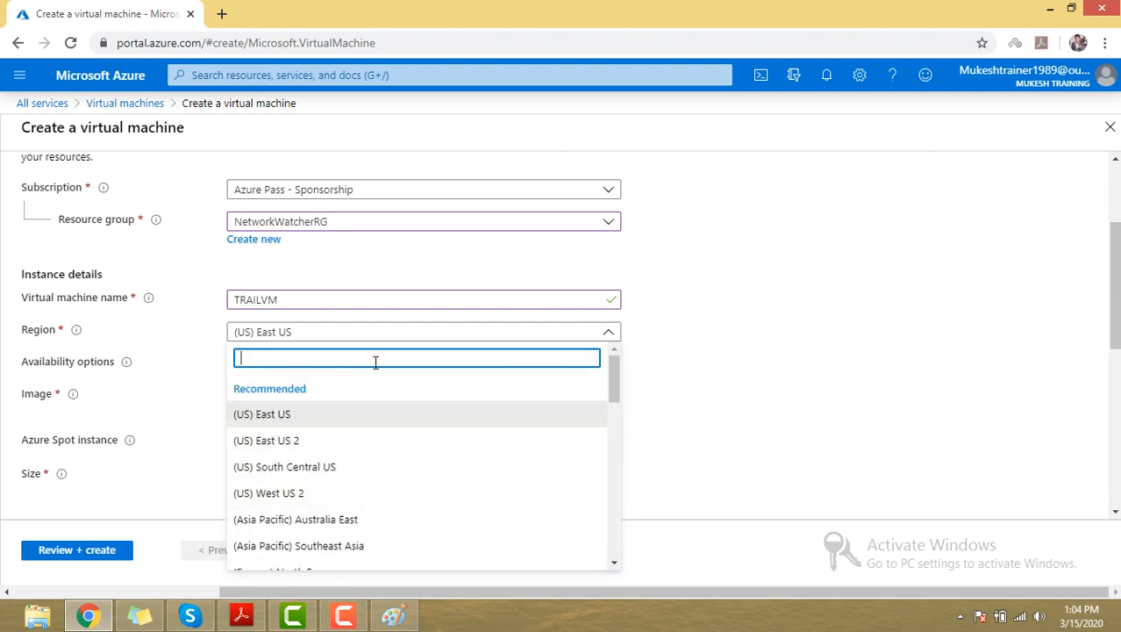
left_click(740, 343)
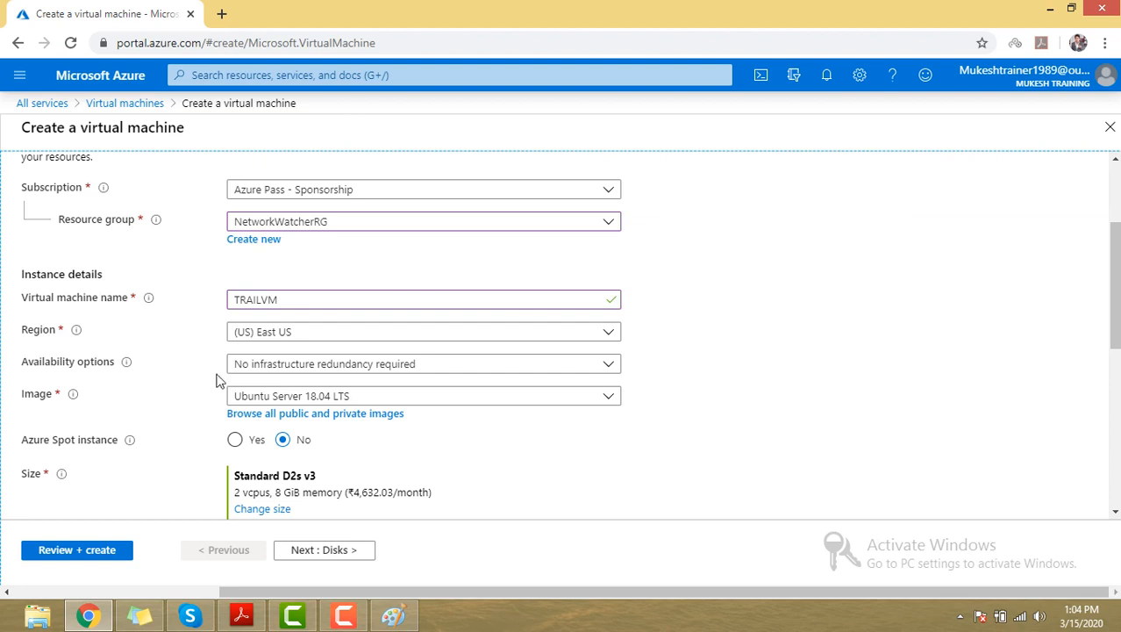
left_click(298, 369)
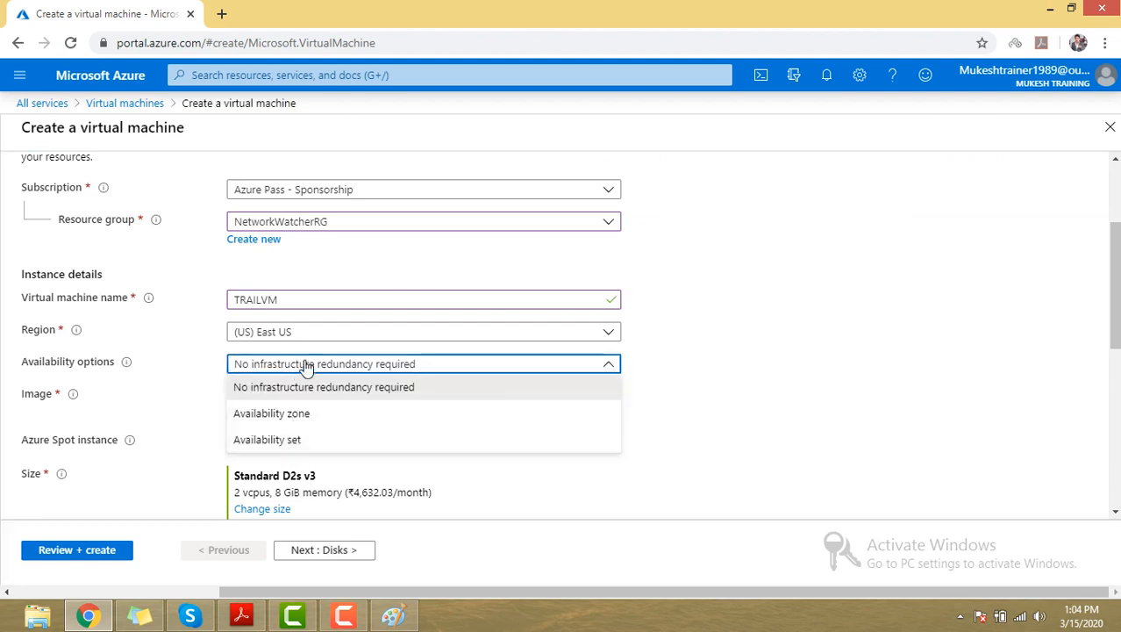
left_click(307, 367)
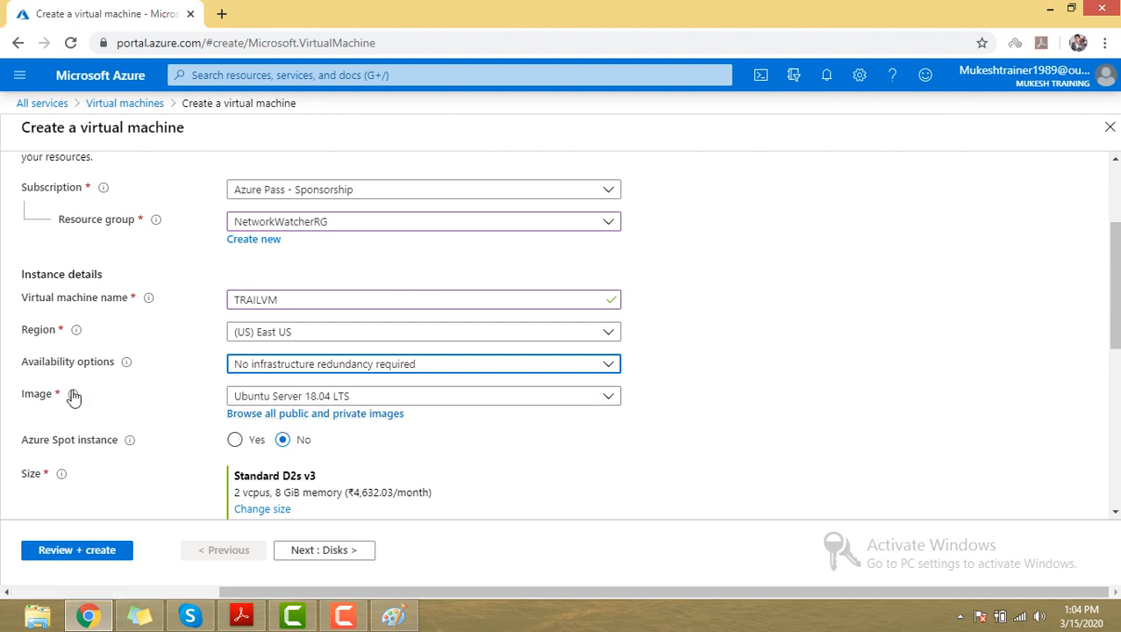
Set the virtual machine's image to Windows 10 Pro, Version 1809.
left_click(346, 398)
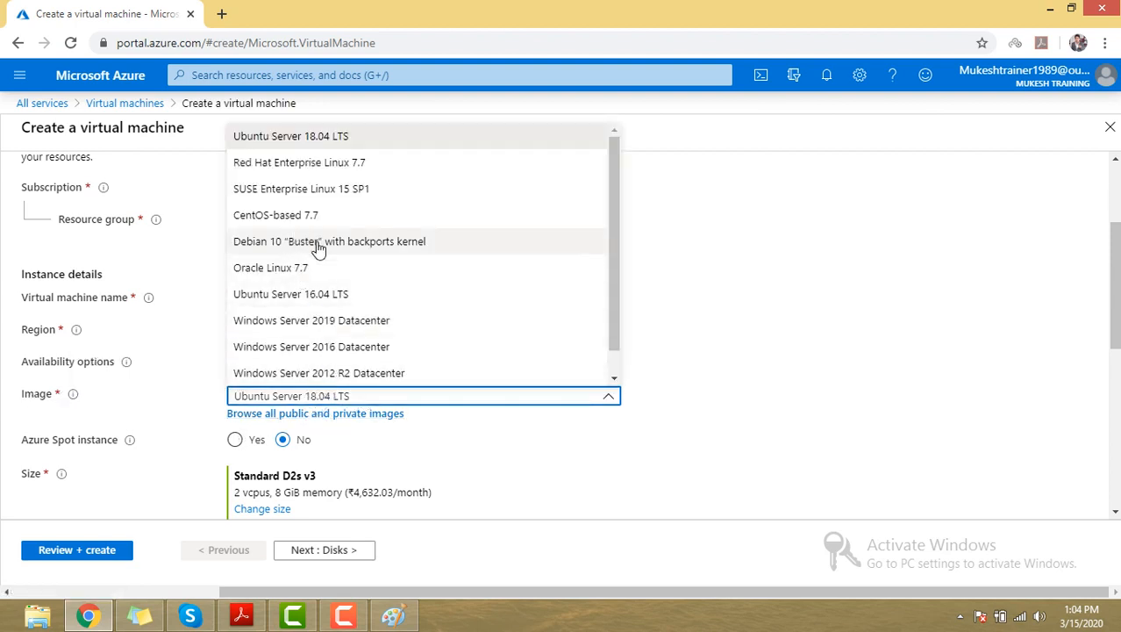
scroll(317, 249, "down", 1)
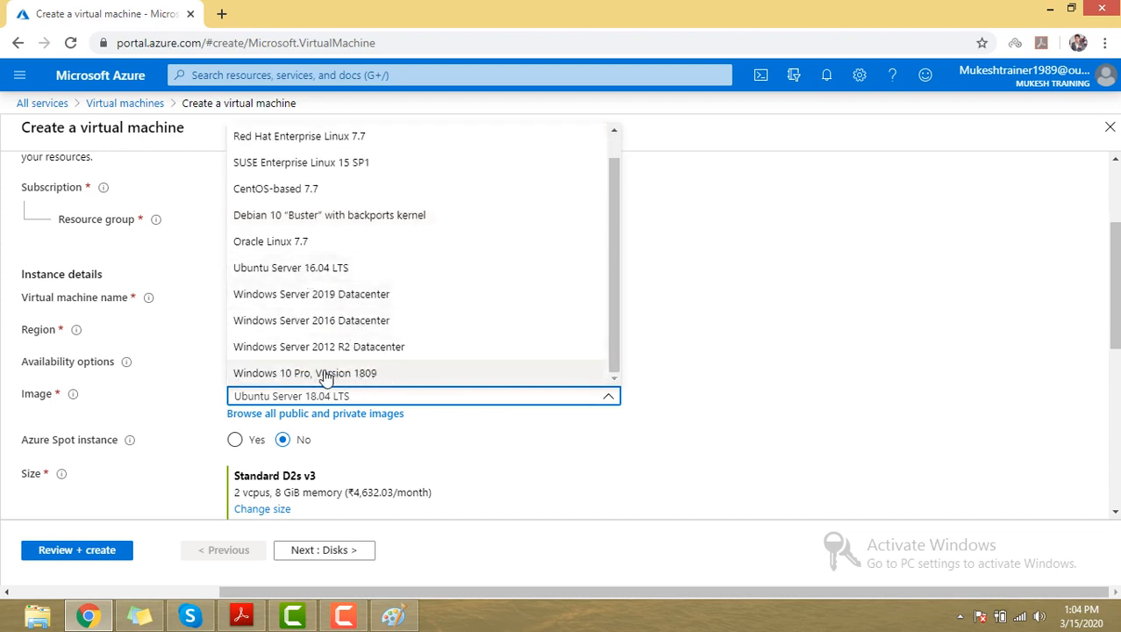
left_click(267, 373)
Compare the RAM, data disks and monthly costs of the available VM sizes and change the size to Standard A1_v2.
scroll(288, 363, "down", 2)
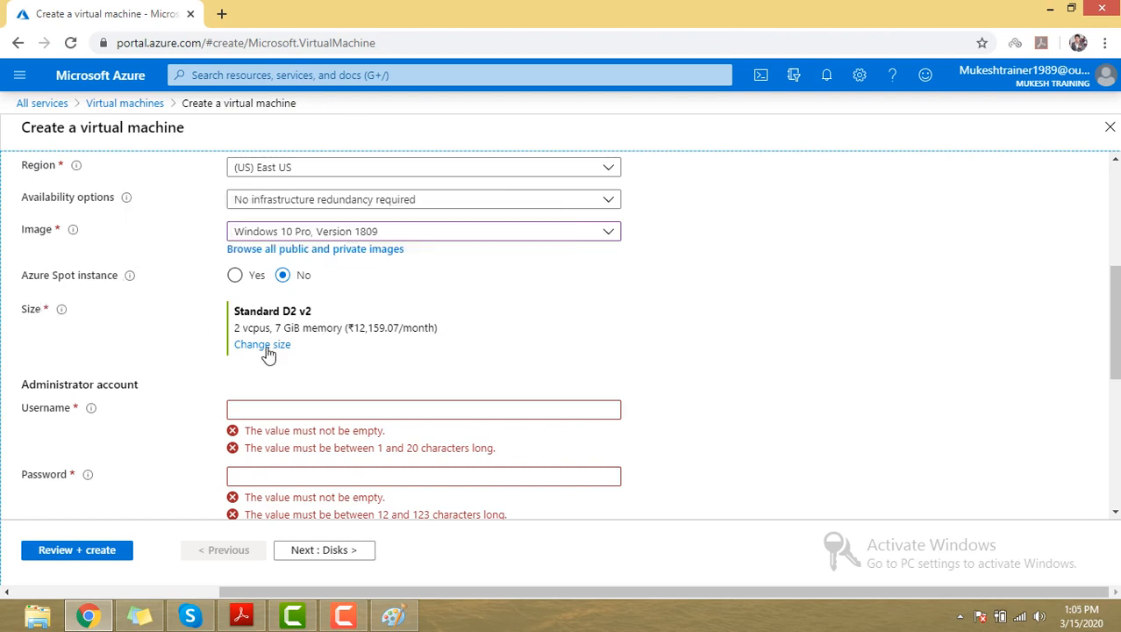
left_click(262, 345)
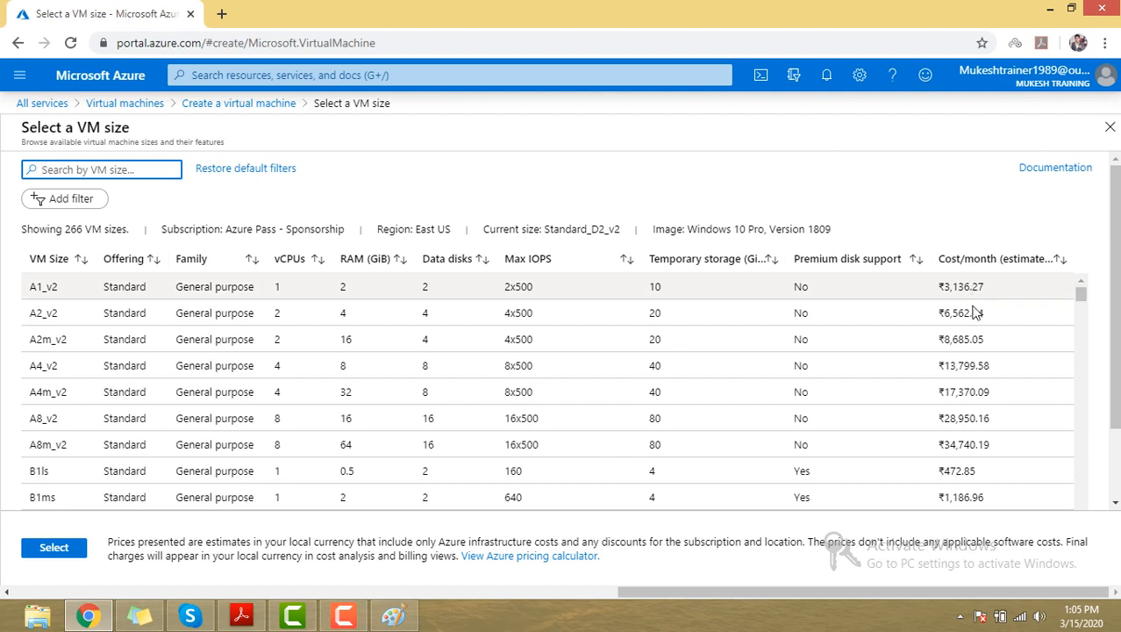
left_click_drag(947, 290, 972, 280)
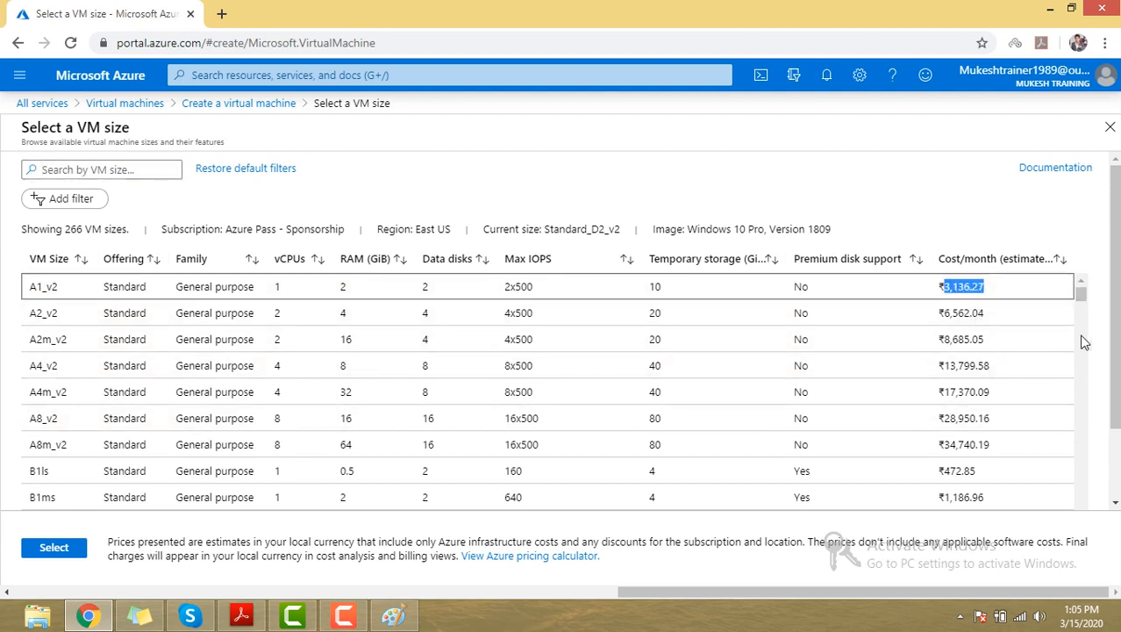
left_click_drag(1086, 291, 1081, 319)
left_click_drag(1082, 322, 1080, 363)
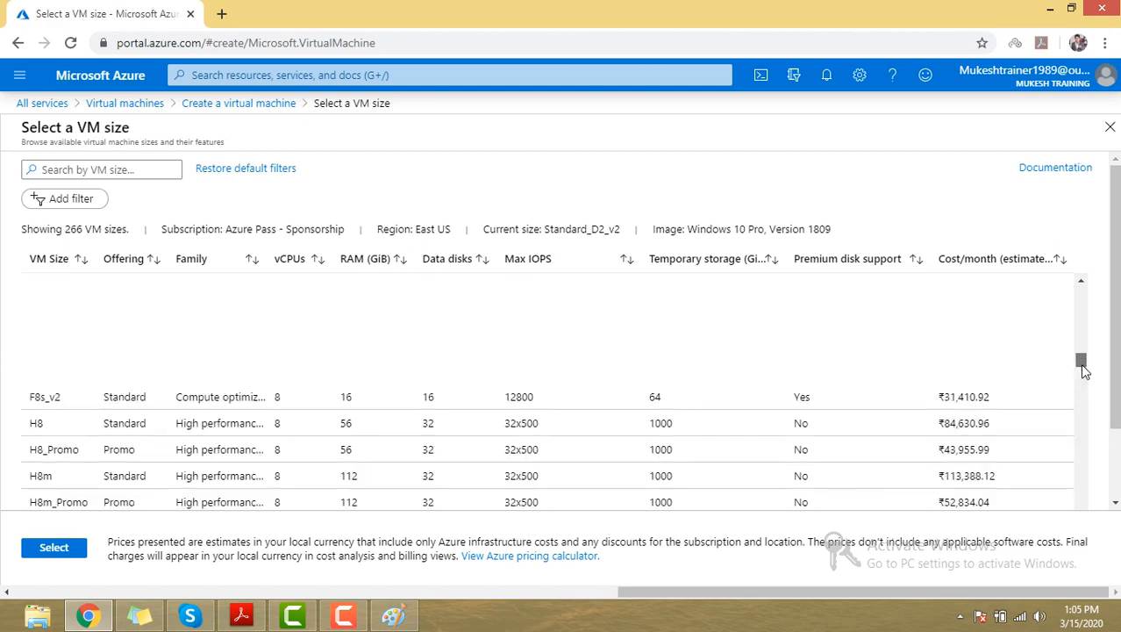
double_click(342, 504)
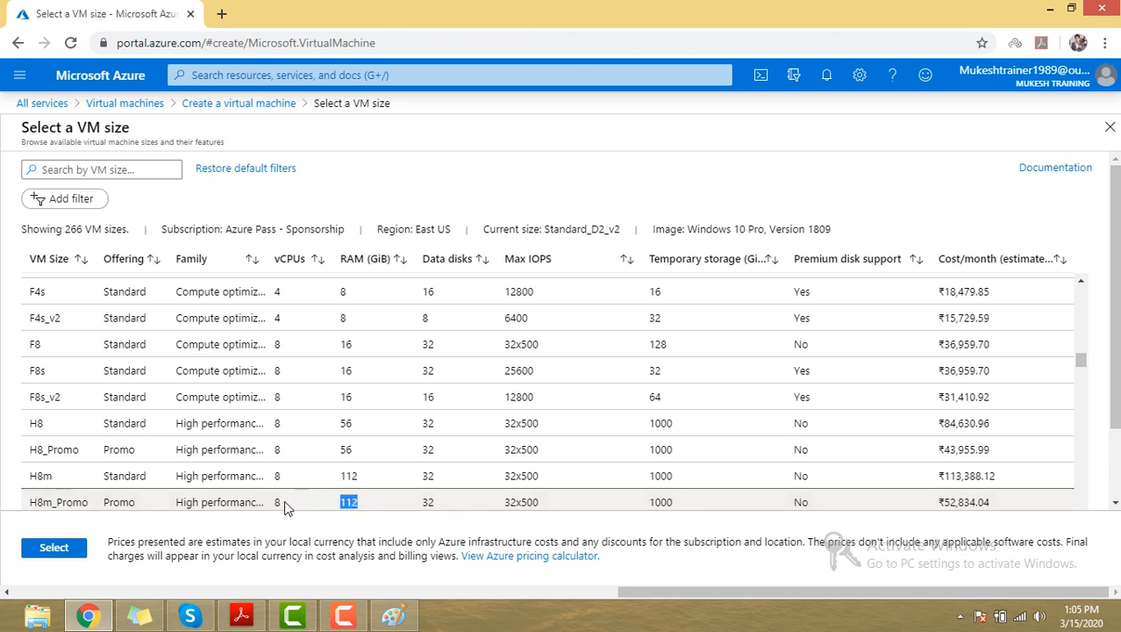
double_click(428, 502)
left_click_drag(1079, 368, 1084, 291)
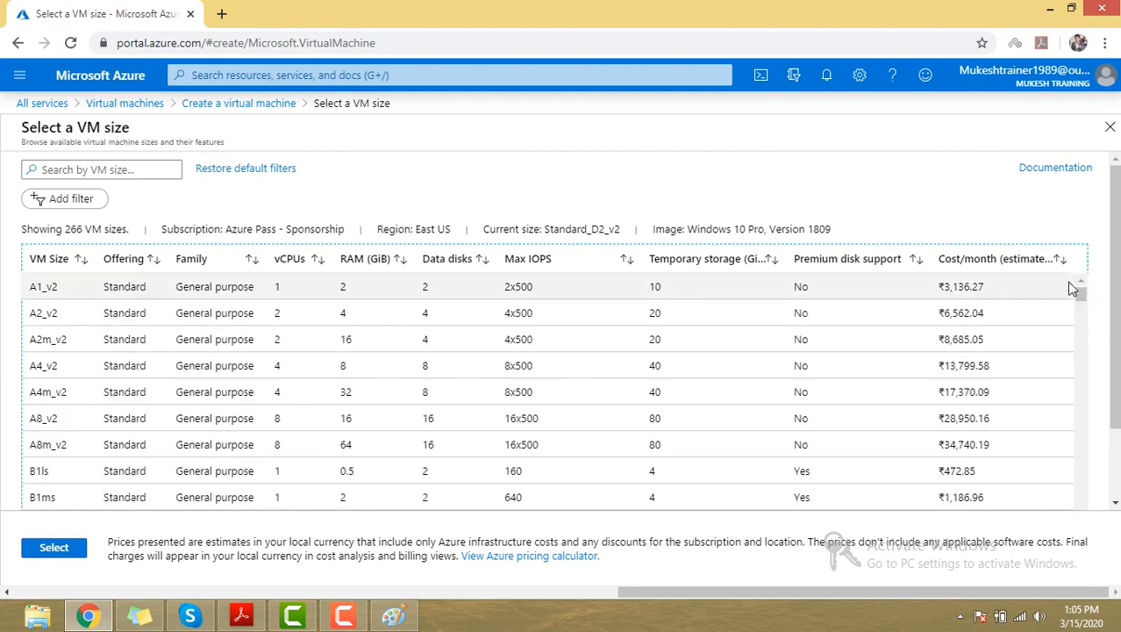
left_click(154, 287)
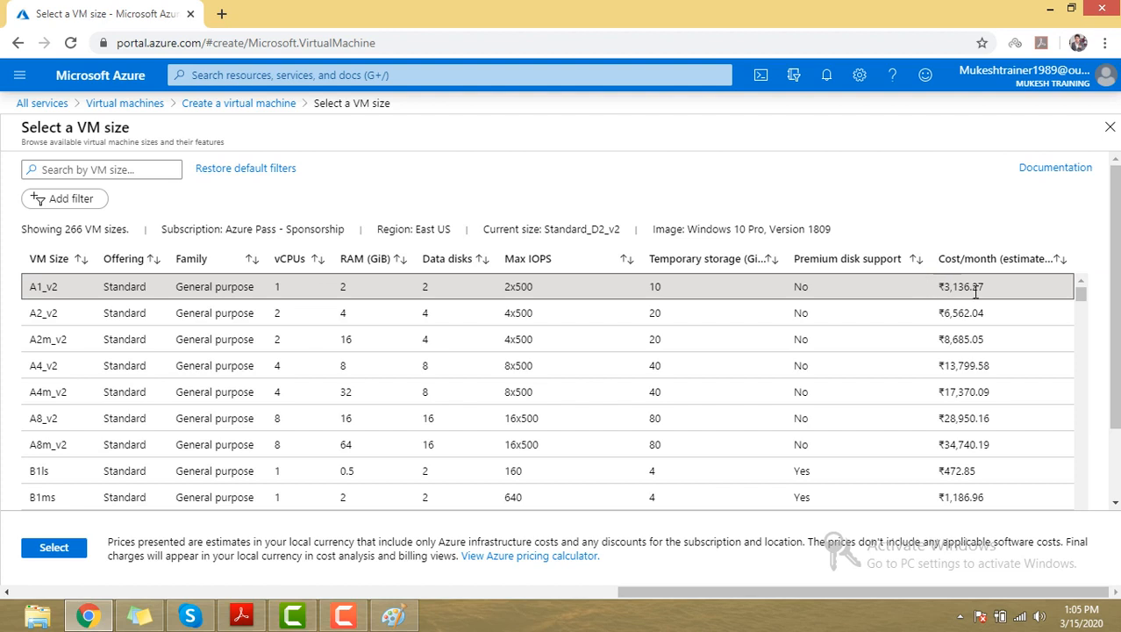
left_click(48, 548)
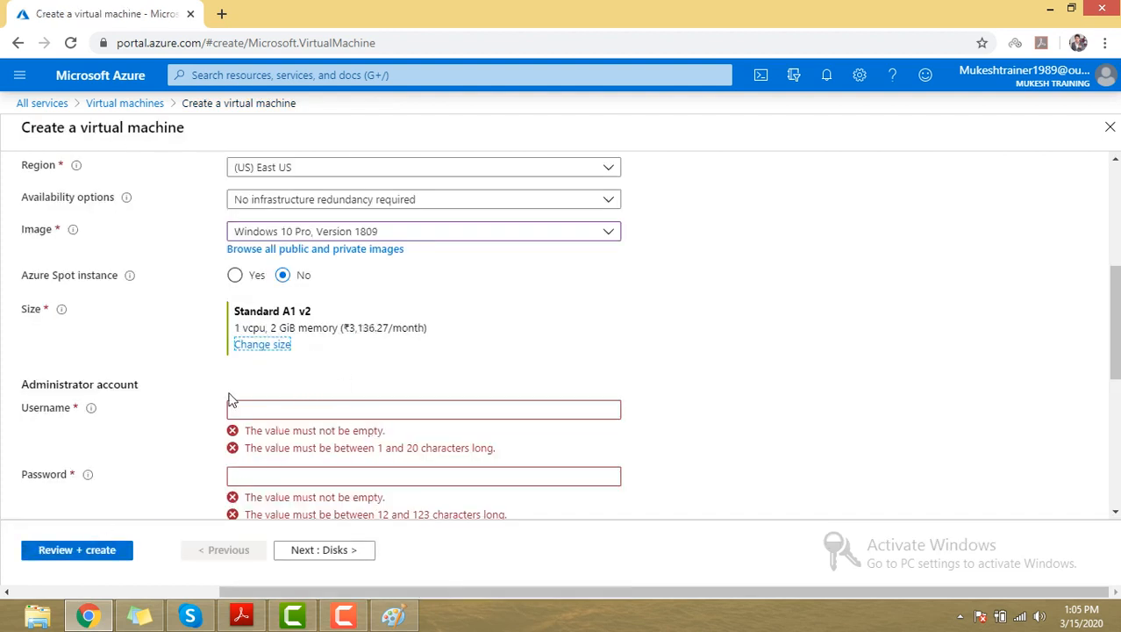
Fill in the administrator account's username and enter its password in both the password and confirmation fields.
left_click(315, 408)
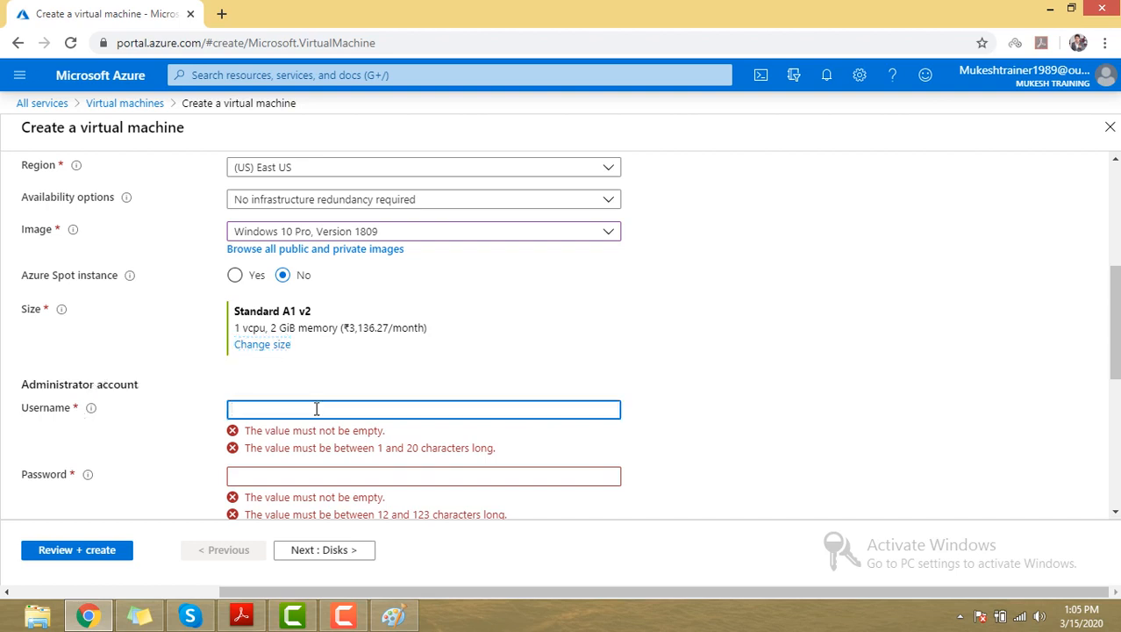
type("MUKESH")
key("Tab")
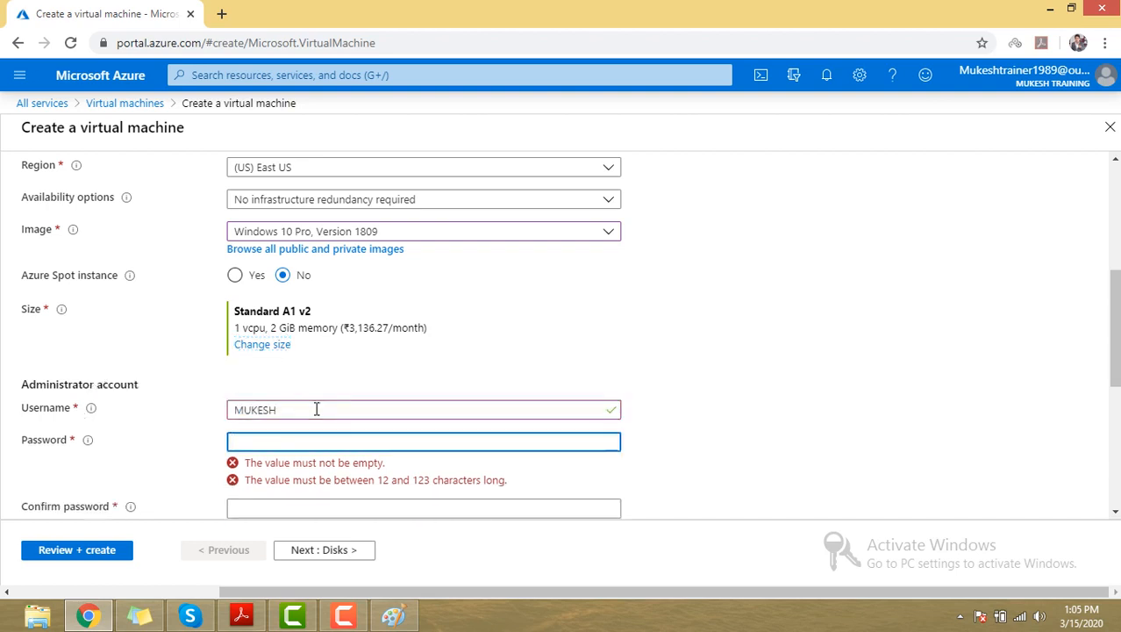
type("••••")
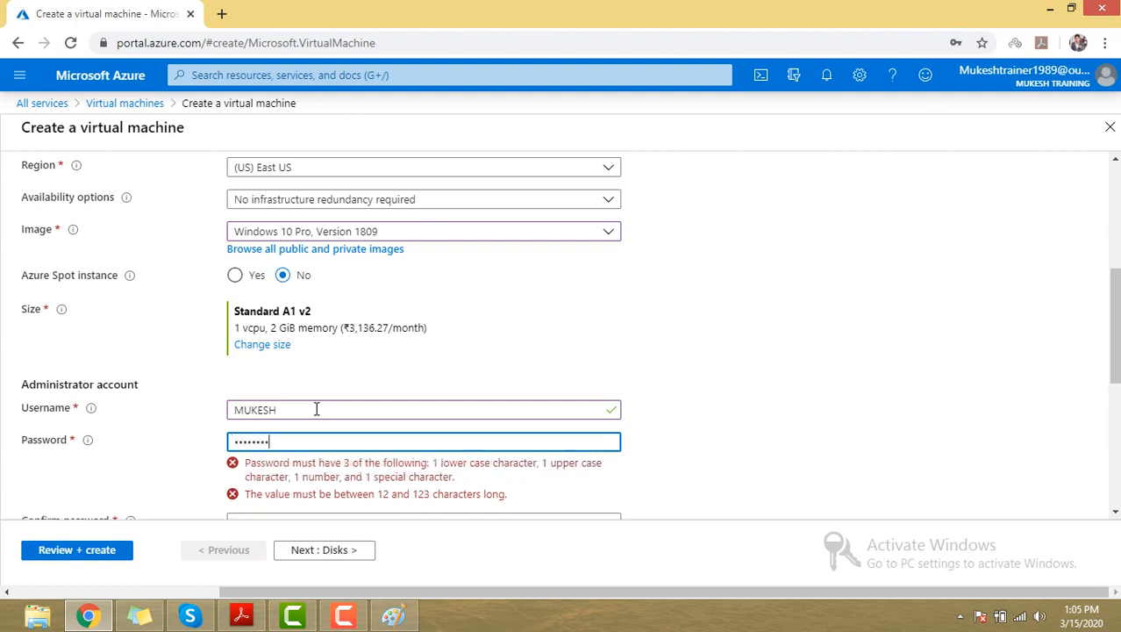
key("Tab")
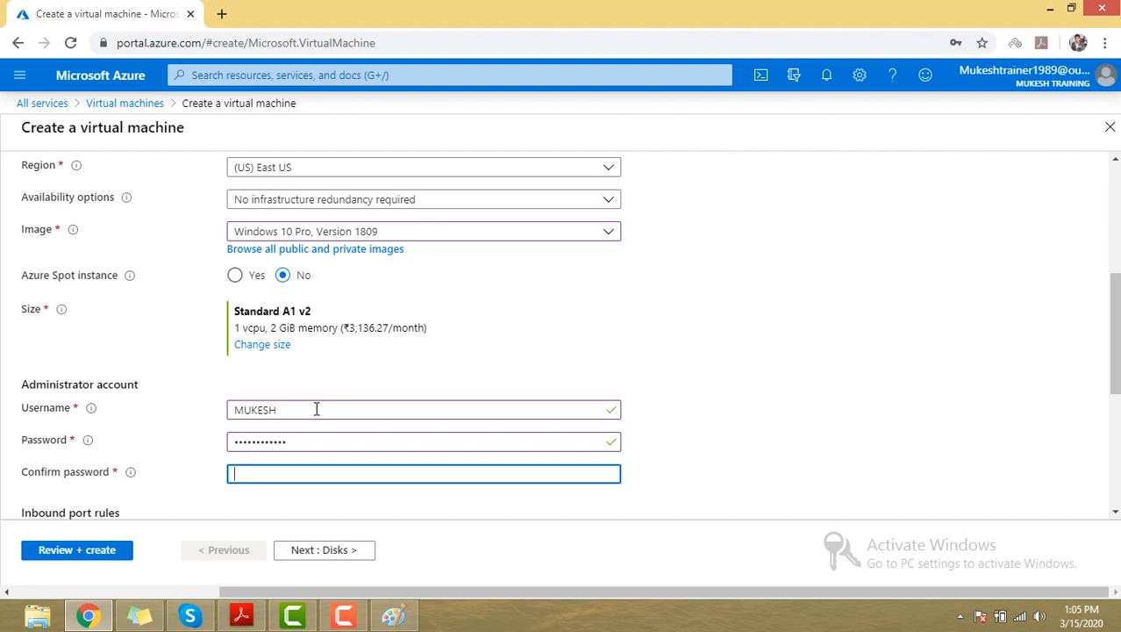
type("••••")
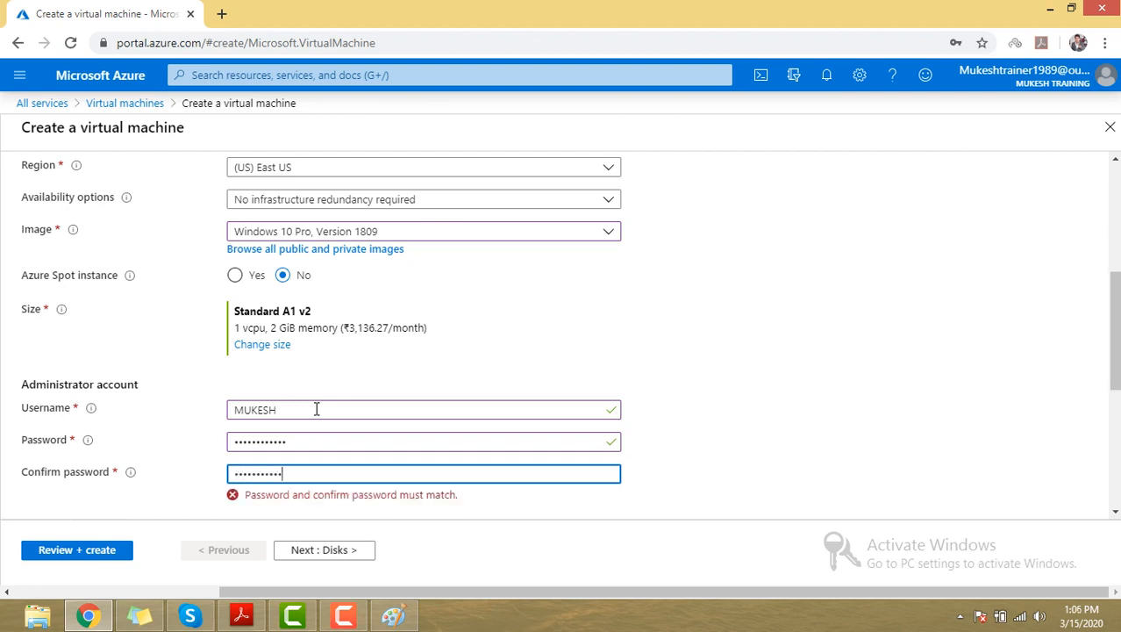
left_click(877, 341)
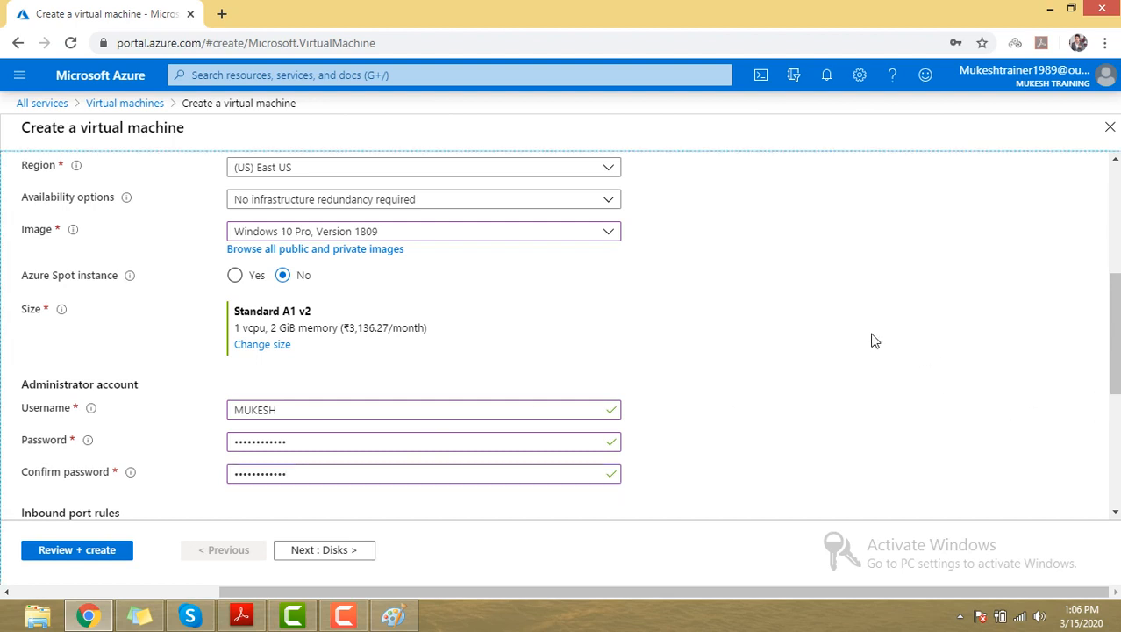
Try setting public inbound ports to None, and restore Allow selected ports with RDP (3389).
scroll(877, 342, "down", 2)
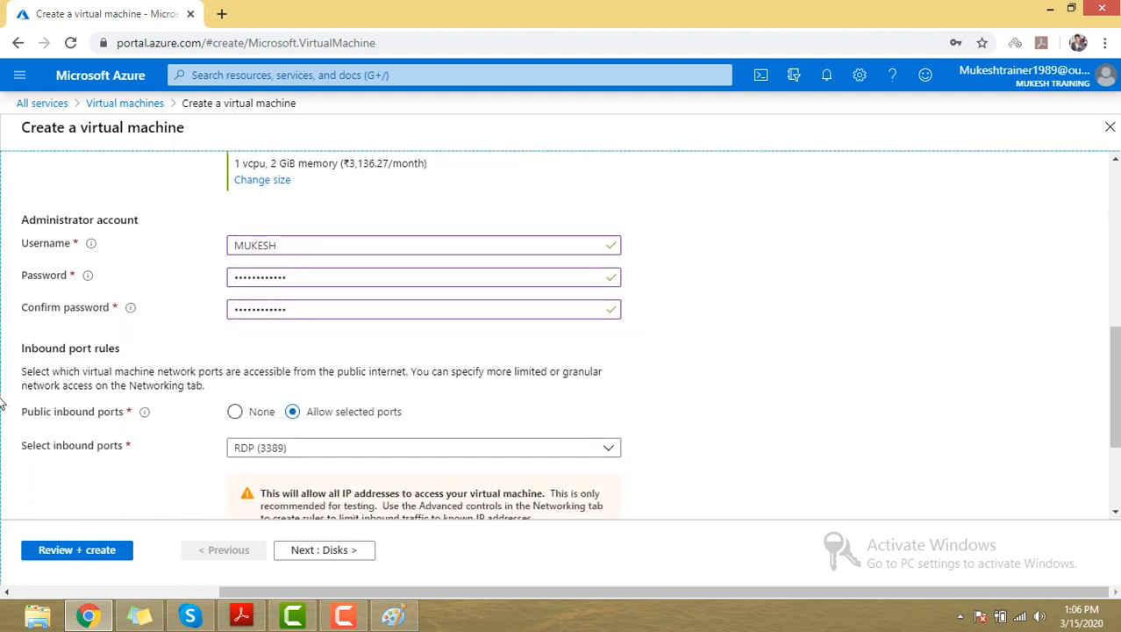
left_click(235, 413)
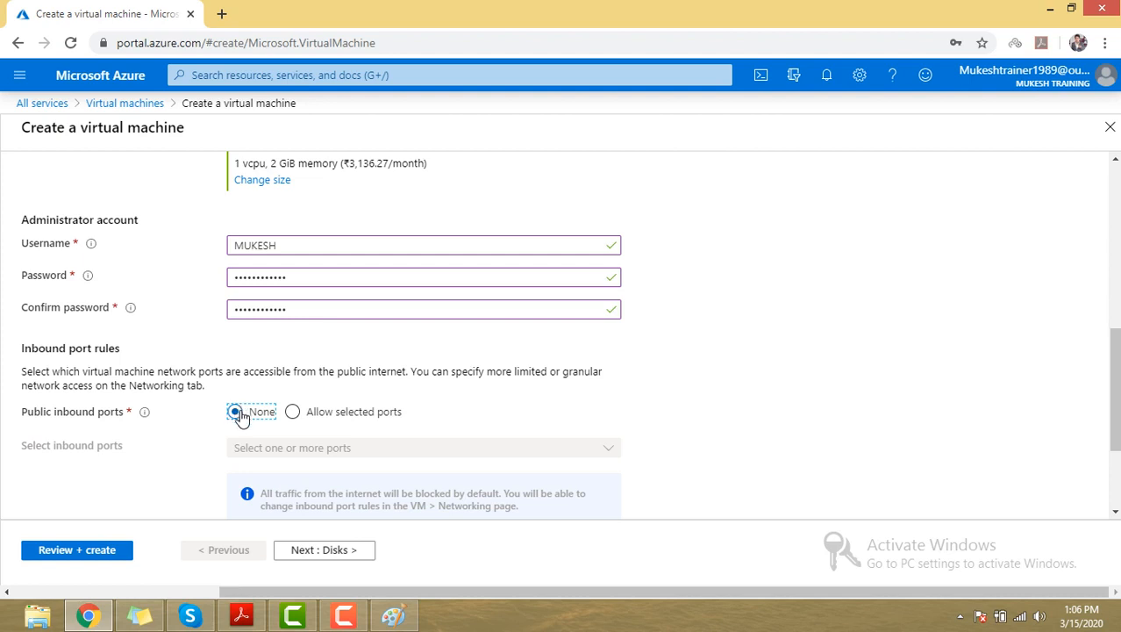
left_click(321, 414)
left_click(321, 451)
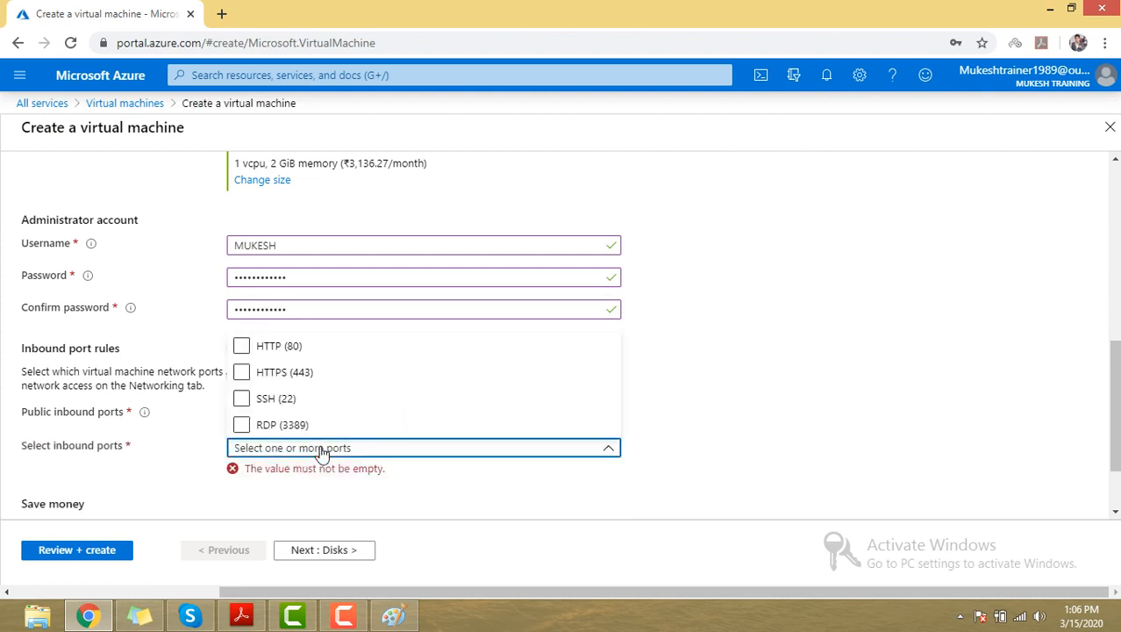
left_click(262, 426)
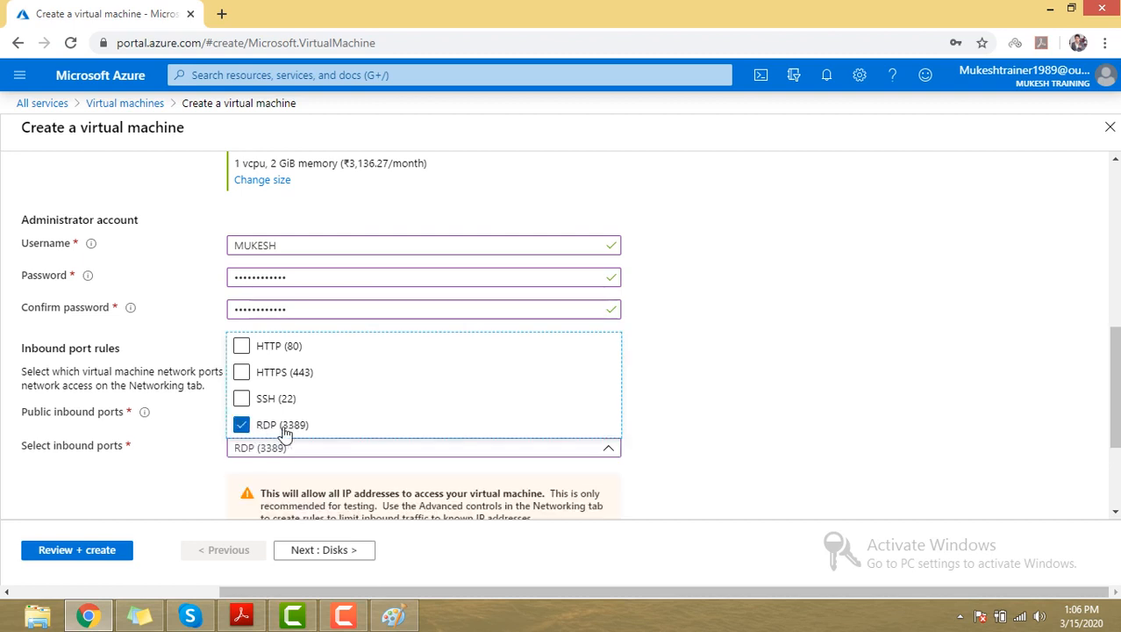
left_click(846, 426)
scroll(689, 441, "down", 1)
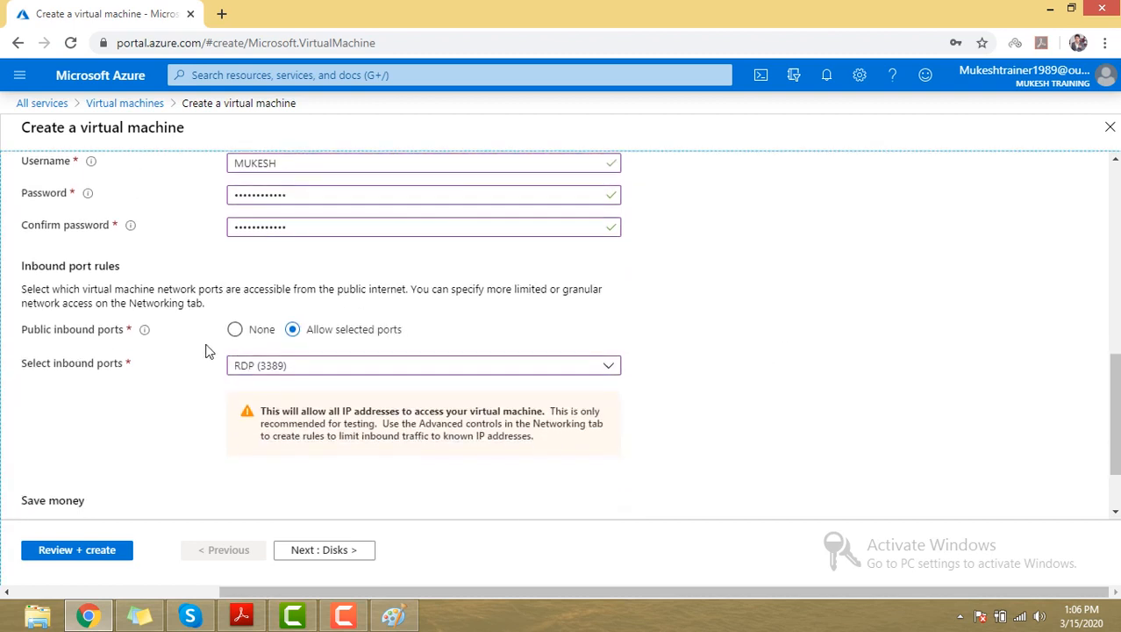
Try allowing SSH (22), HTTPS (443) and HTTP (80) as additional inbound ports.
left_click(337, 371)
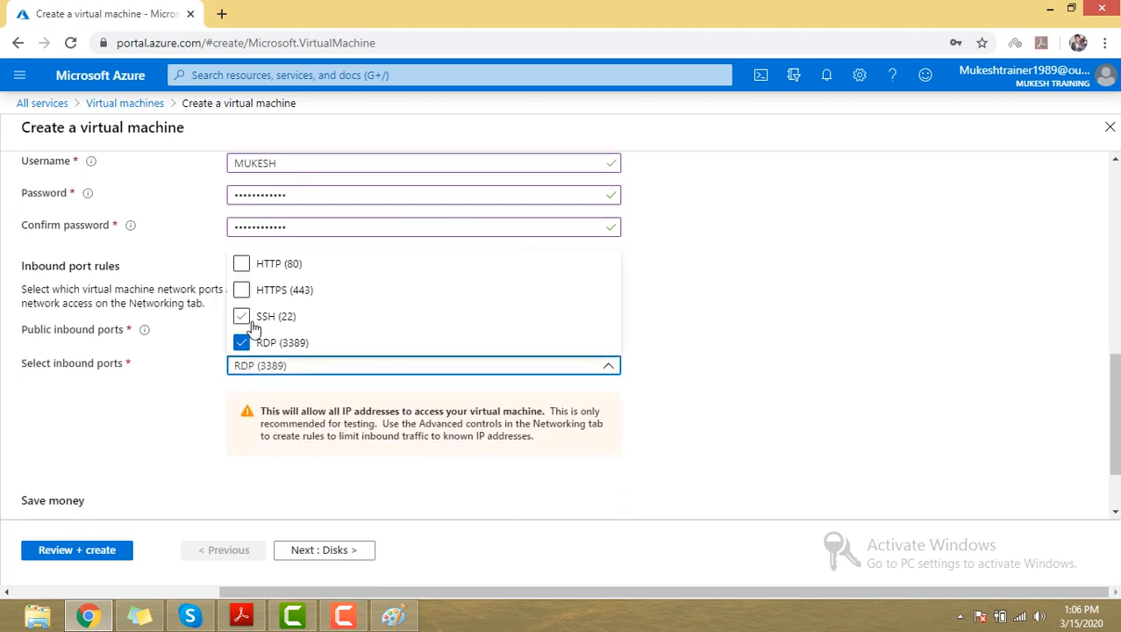
left_click(763, 342)
left_click(305, 372)
left_click(284, 311)
left_click(279, 291)
left_click(276, 262)
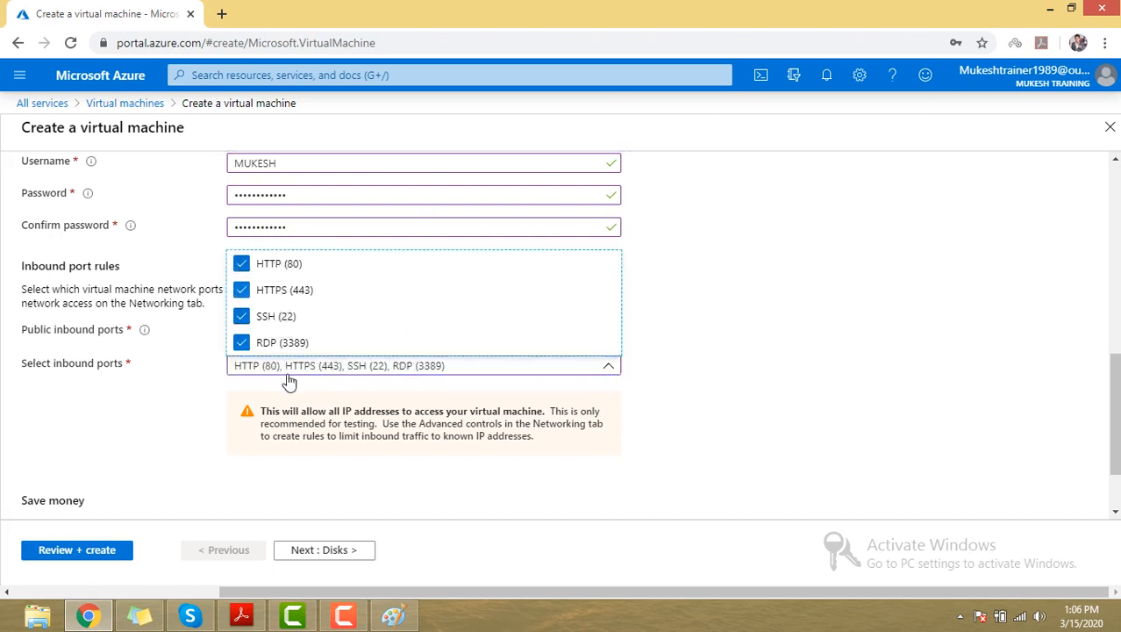
Remove SSH (22), HTTPS (443) and HTTP (80) from the inbound ports so that only RDP (3389) is allowed.
left_click(293, 317)
left_click(283, 290)
left_click(281, 244)
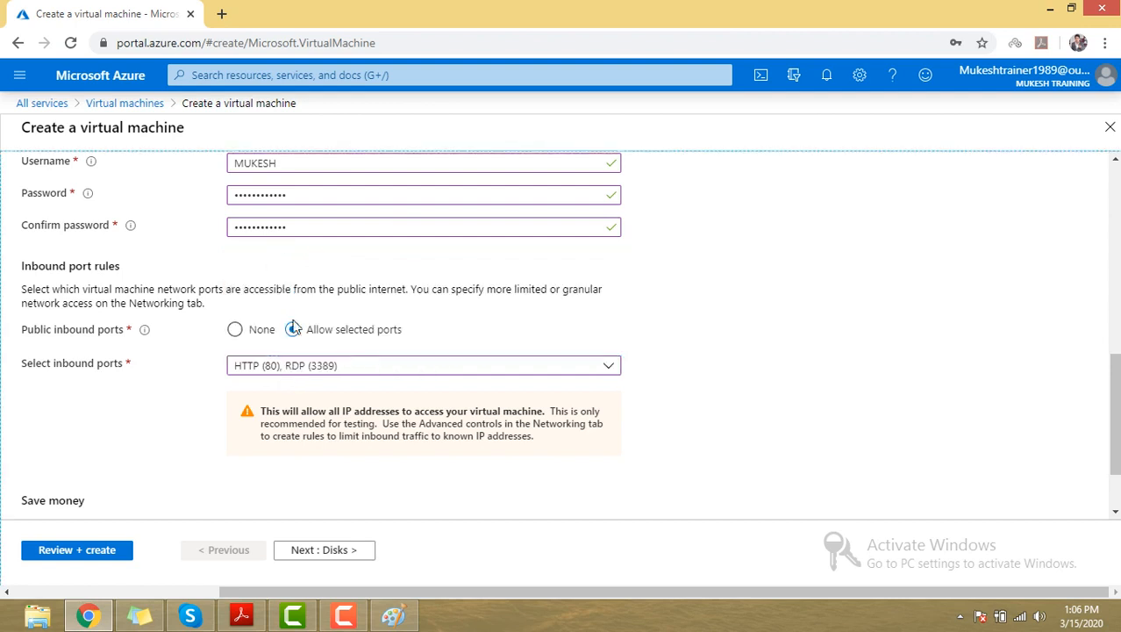
left_click(309, 364)
left_click(276, 265)
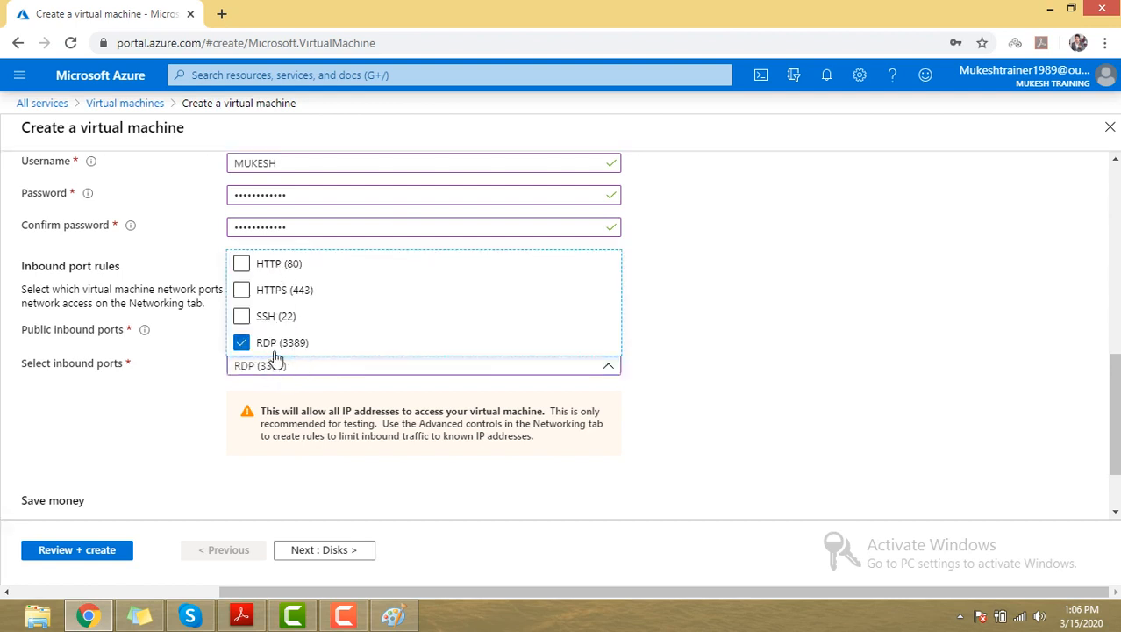
left_click(915, 427)
scroll(267, 290, "down", 1)
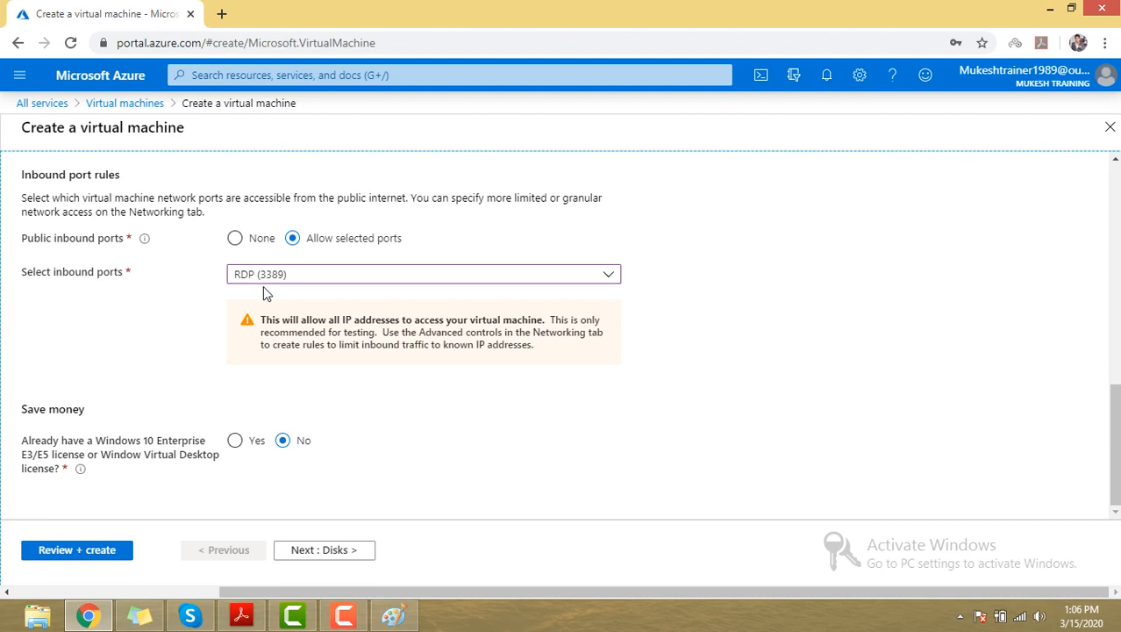
Review the inbound port choices and the question about an existing Windows 10 Enterprise license.
left_click(296, 274)
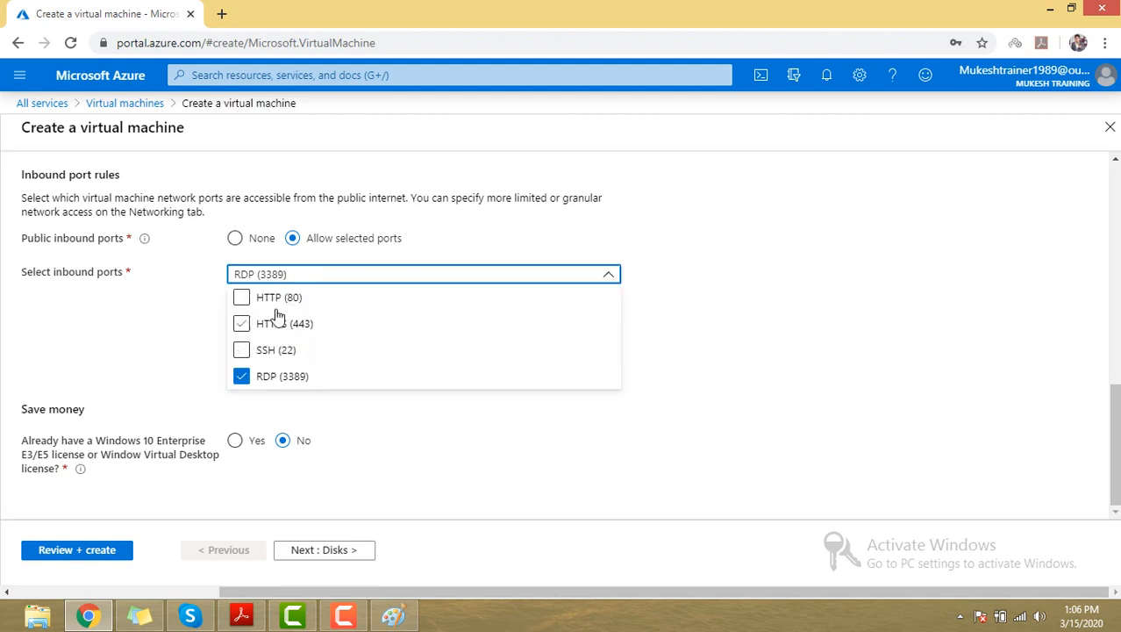
left_click(895, 362)
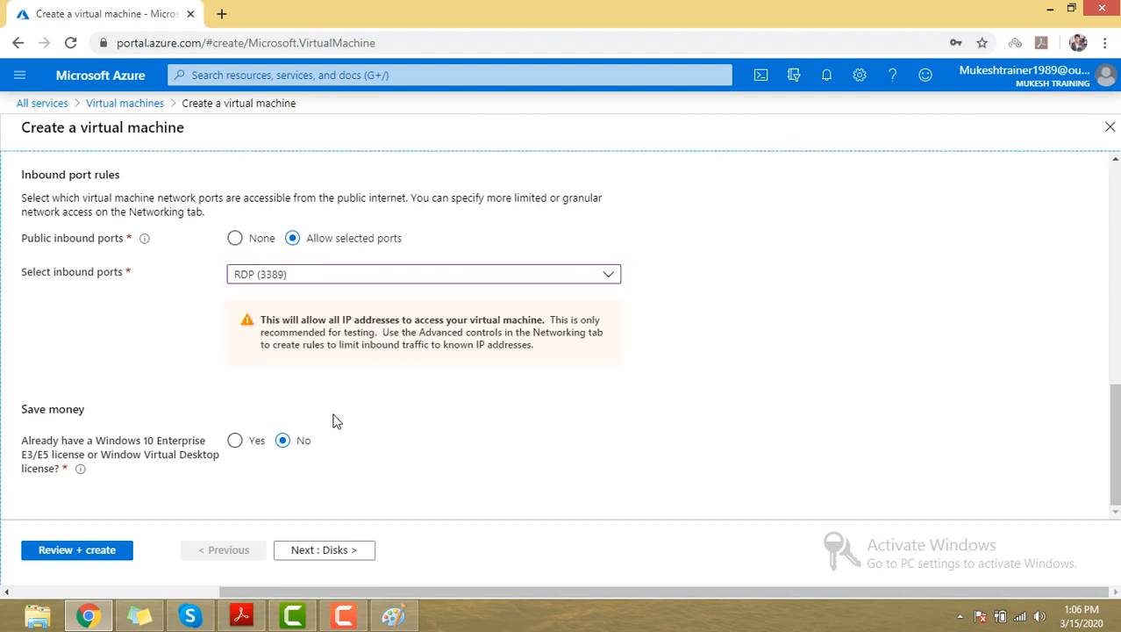
mouse_move(21, 439)
left_mouse_down()
mouse_move(79, 459)
mouse_move(31, 439)
left_mouse_up()
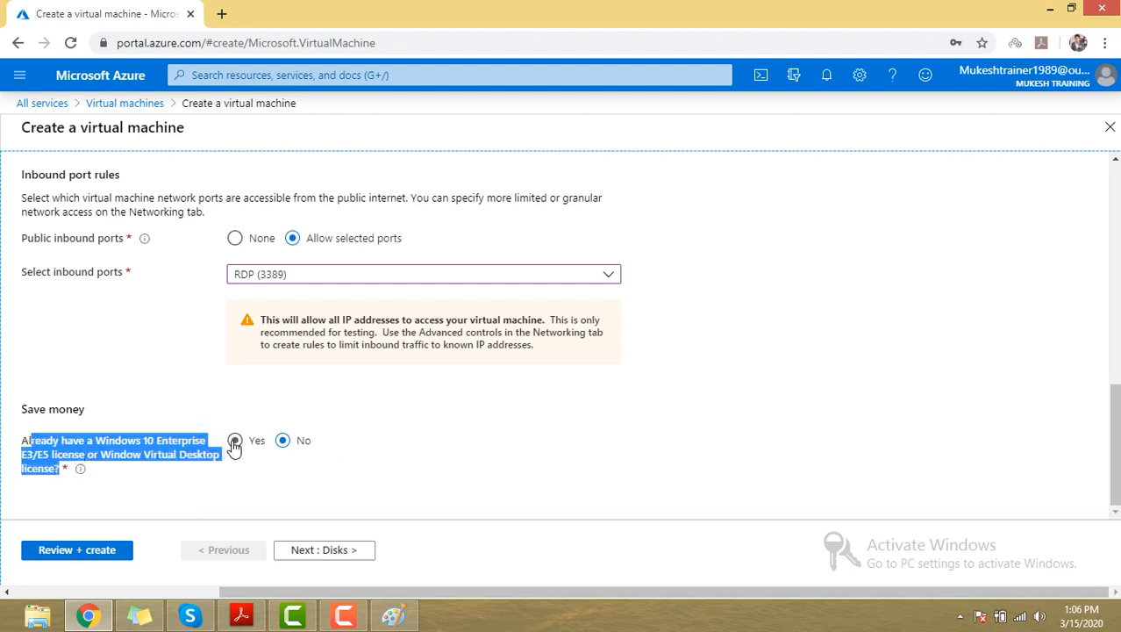
Continue to the disk settings and keep Standard SSD as the OS disk type.
left_click(315, 551)
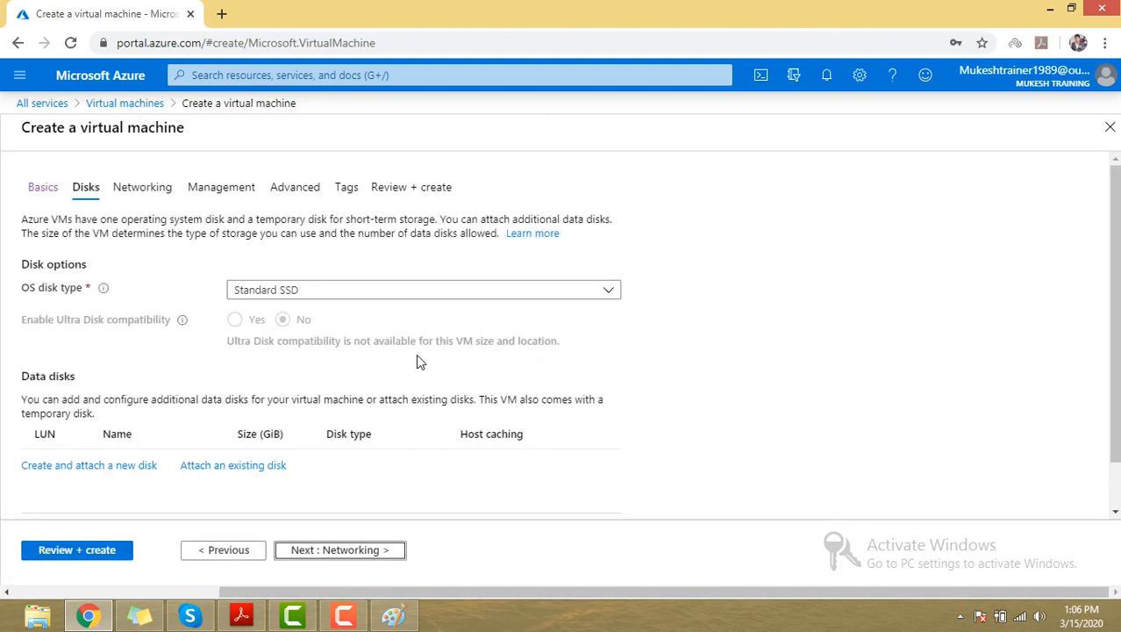
left_click(376, 291)
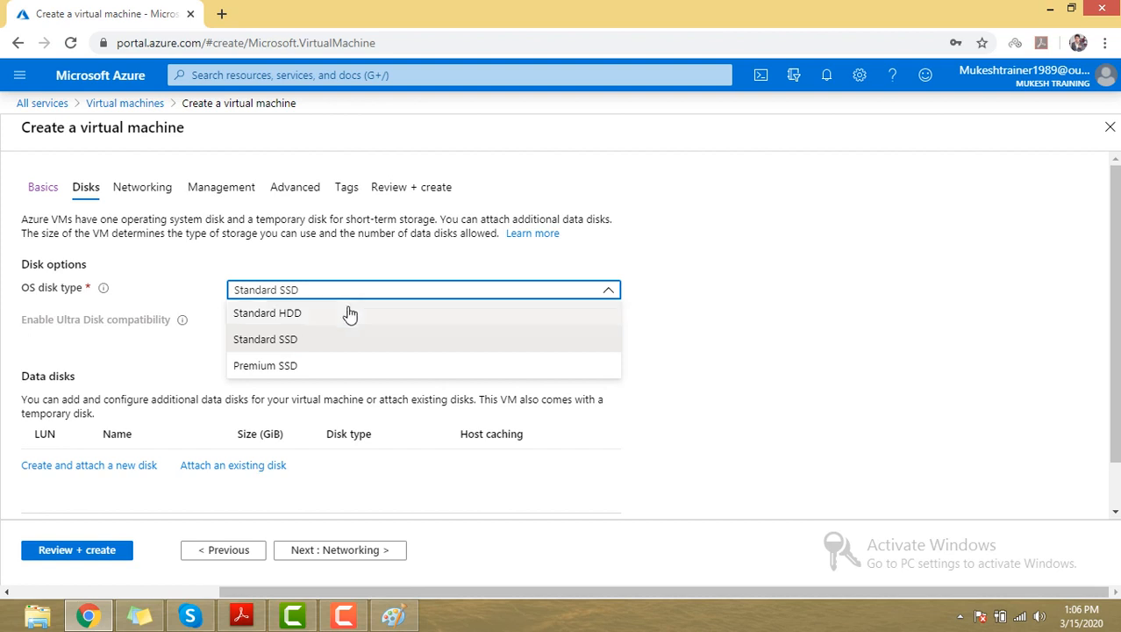
left_click(312, 345)
left_click(701, 353)
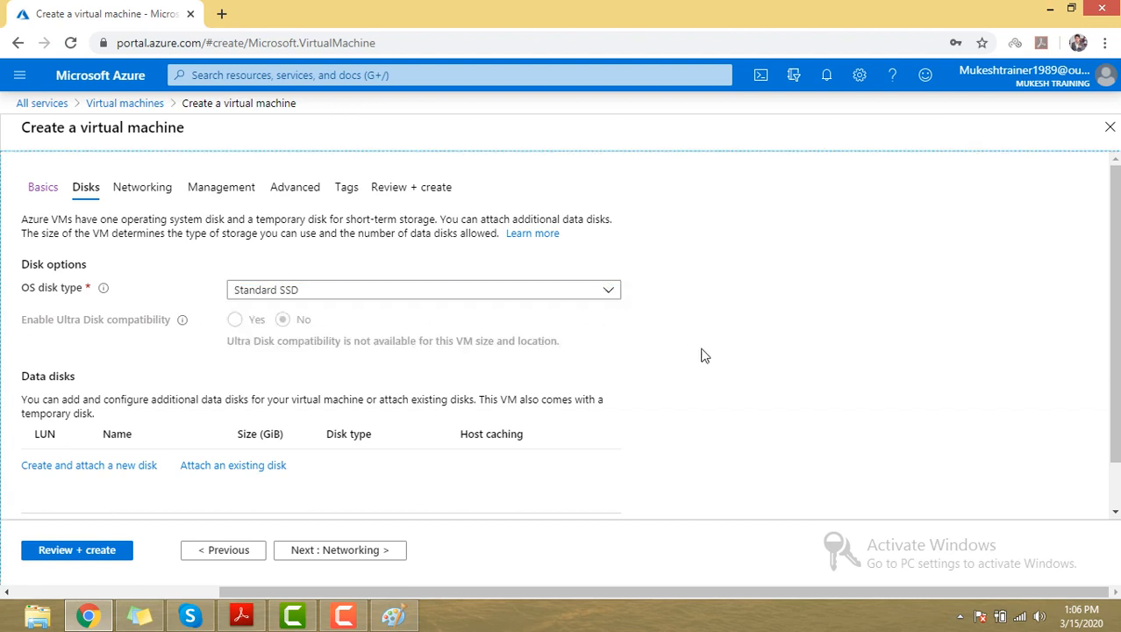
Expand the advanced disk options and review the managed disk and ephemeral OS disk settings.
scroll(693, 338, "down", 1)
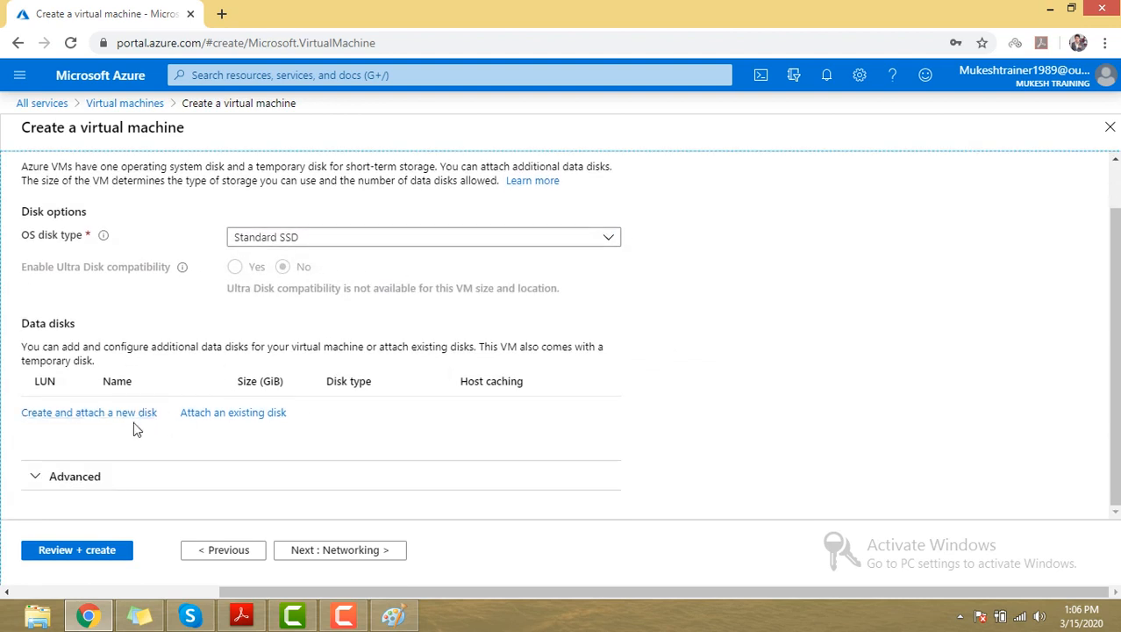
left_click(79, 485)
scroll(93, 443, "down", 2)
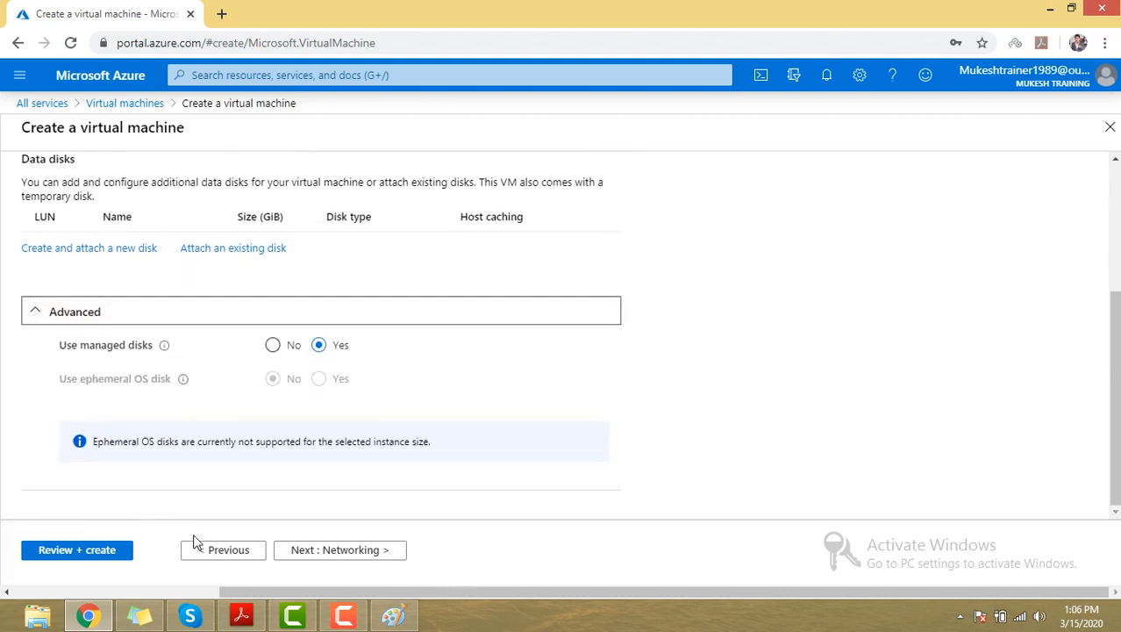
Continue to the networking settings, keep the default (10.0.1.0/24) subnet, and review the NIC network security group and public inbound ports.
left_click(311, 551)
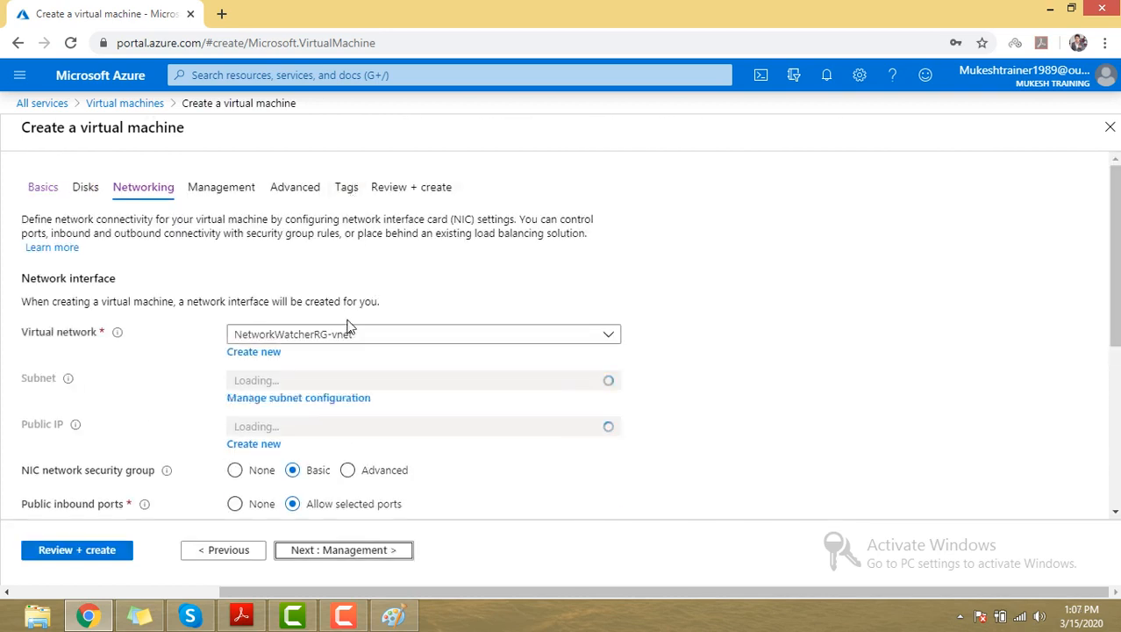
scroll(344, 303, "down", 1)
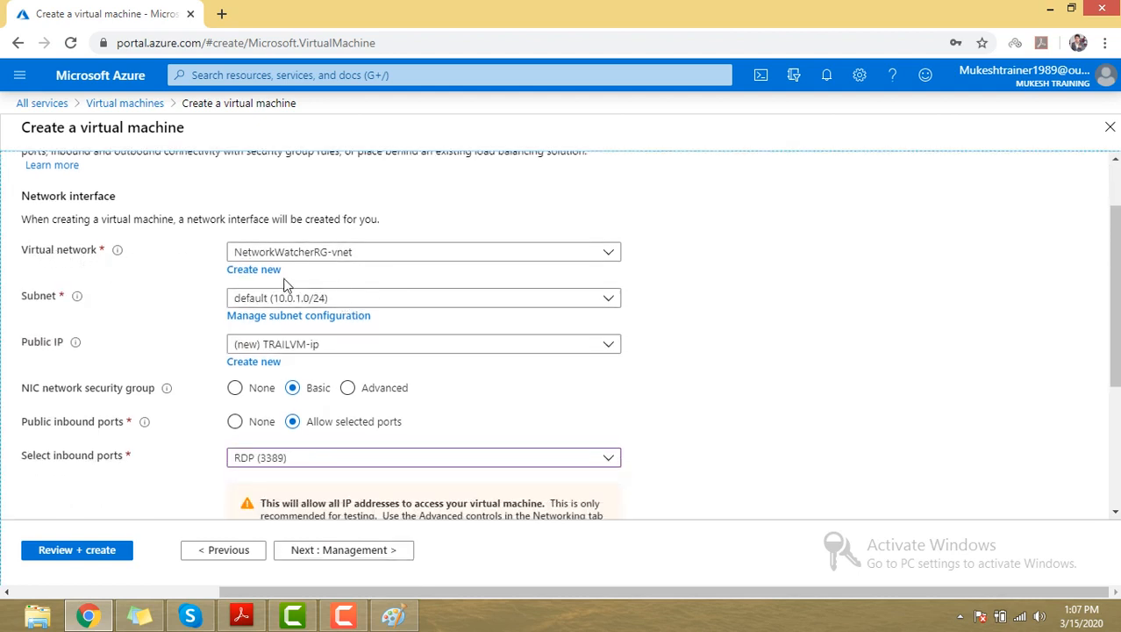
left_click(413, 303)
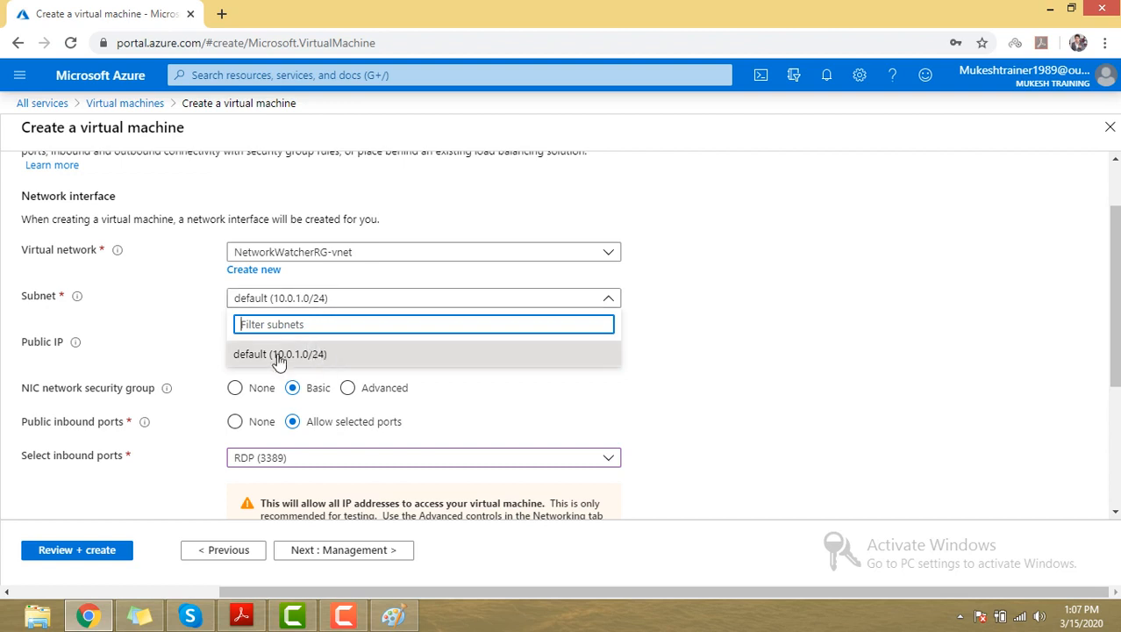
left_click(483, 358)
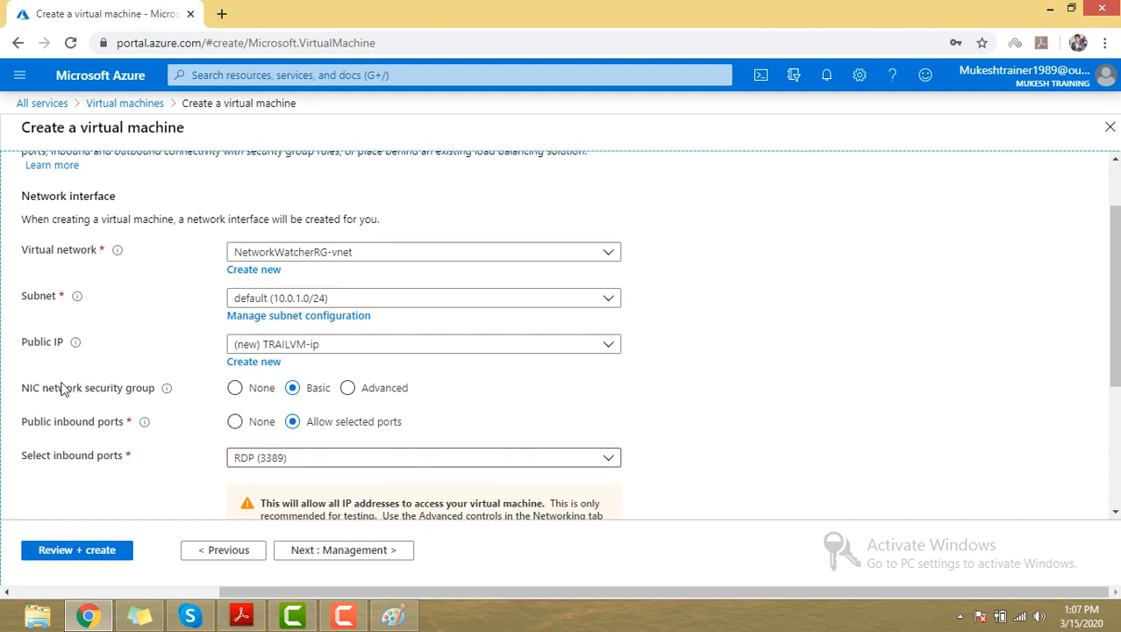
left_click_drag(22, 394, 152, 399)
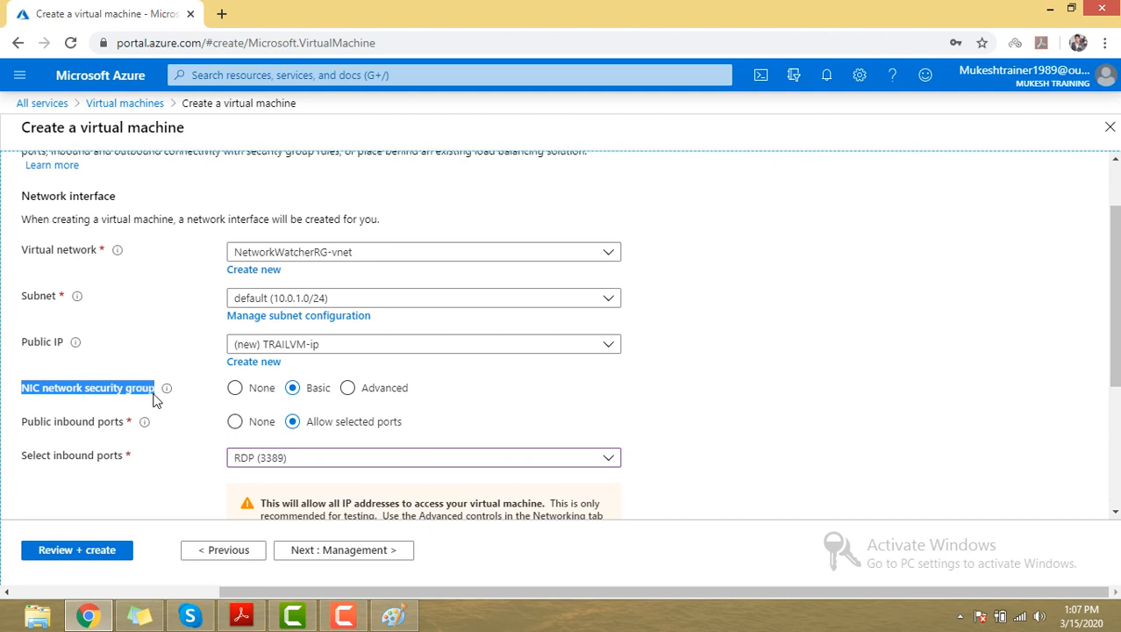
left_click_drag(43, 423, 189, 411)
left_click(938, 429)
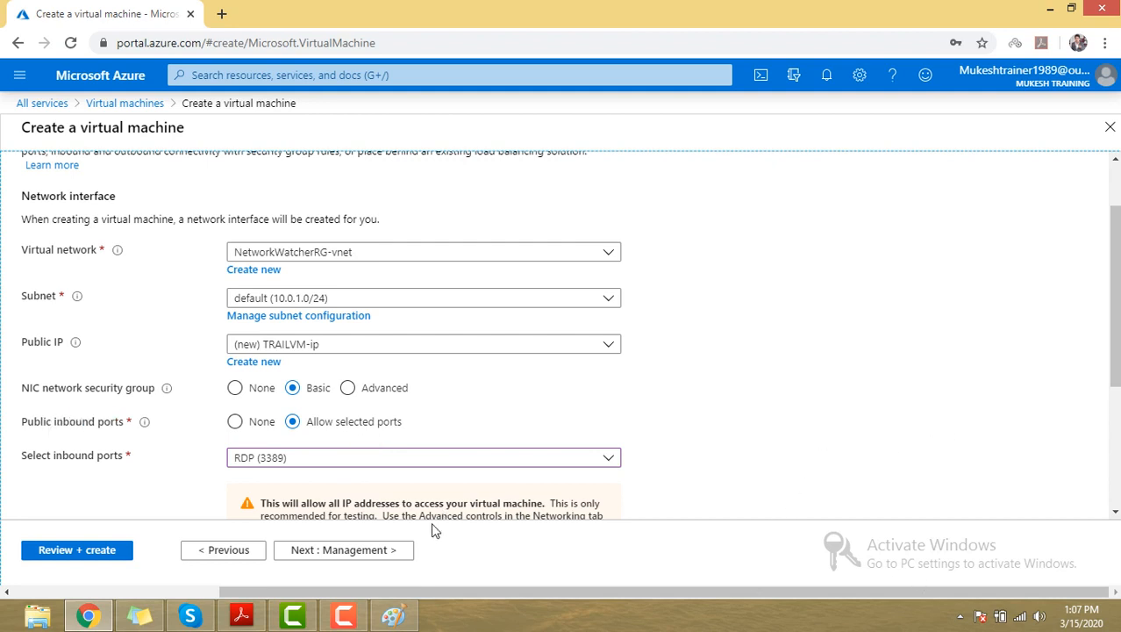
Try enabling auto-shutdown in the virtual machine's management settings, and turn it back off.
left_click(314, 551)
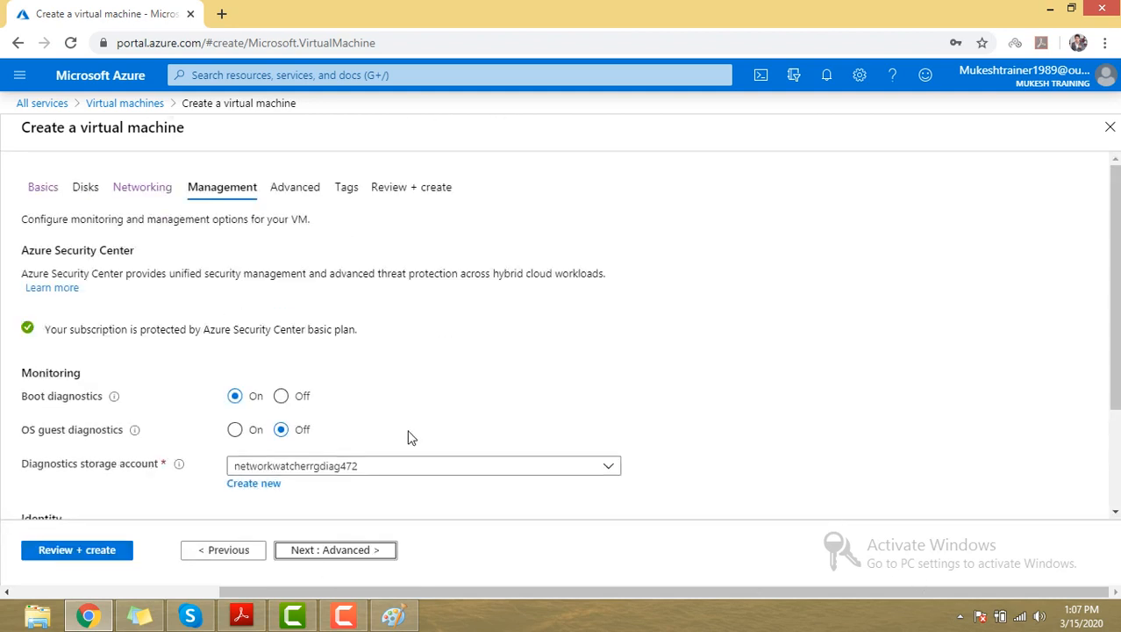
scroll(415, 395, "down", 2)
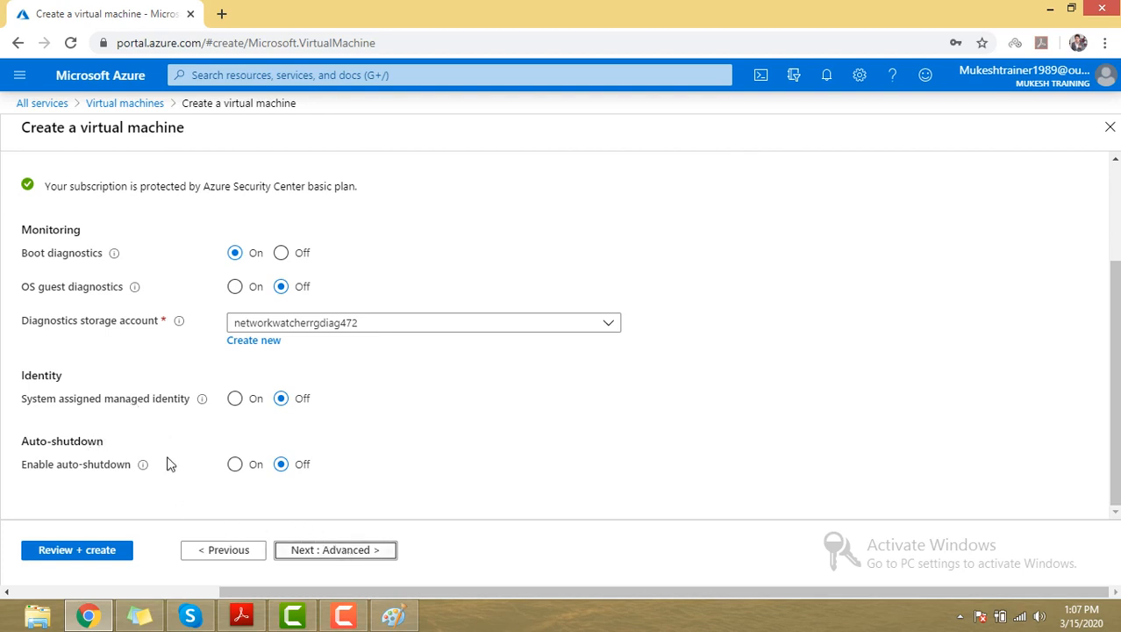
left_click(236, 465)
scroll(243, 467, "down", 1)
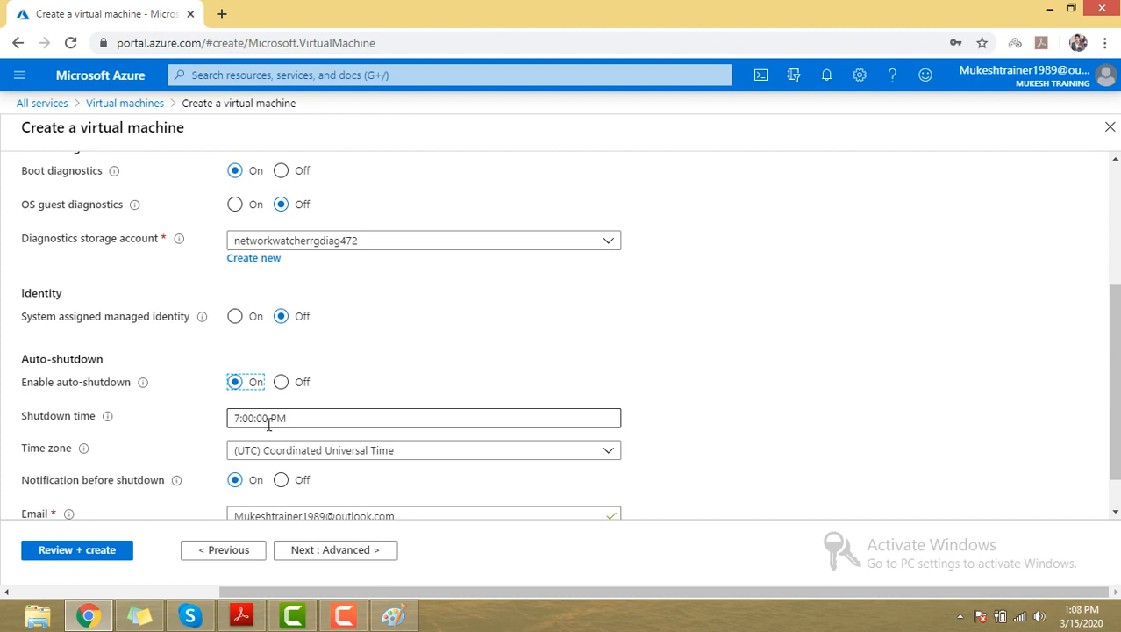
left_click(281, 382)
Leave the advanced settings and tags empty and proceed to the final review of the virtual machine.
left_click(337, 550)
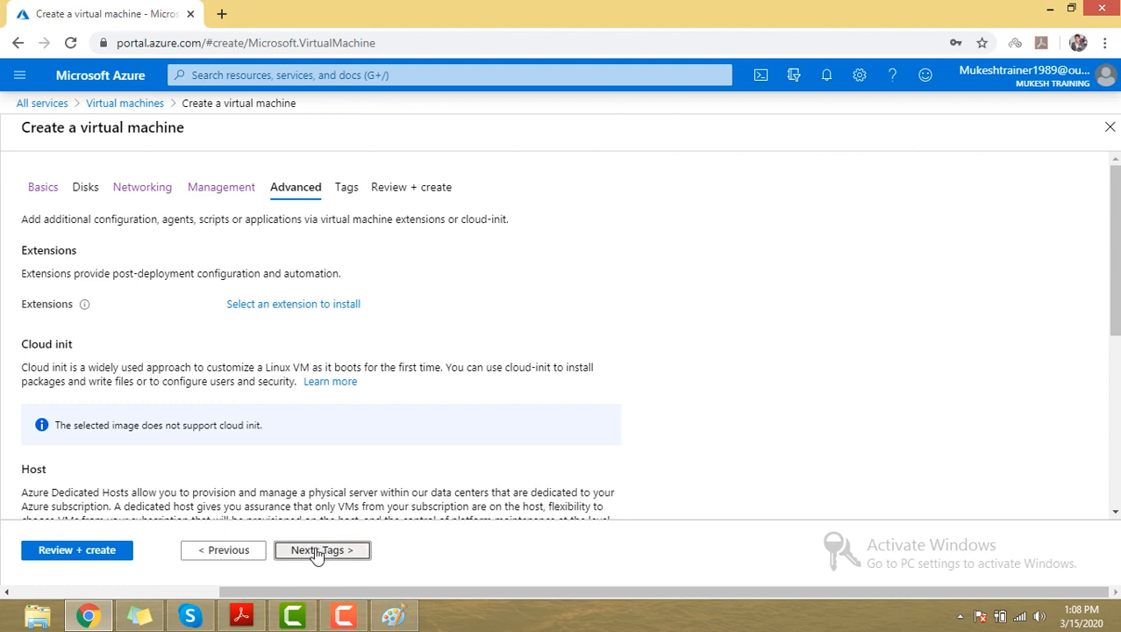
left_click(316, 551)
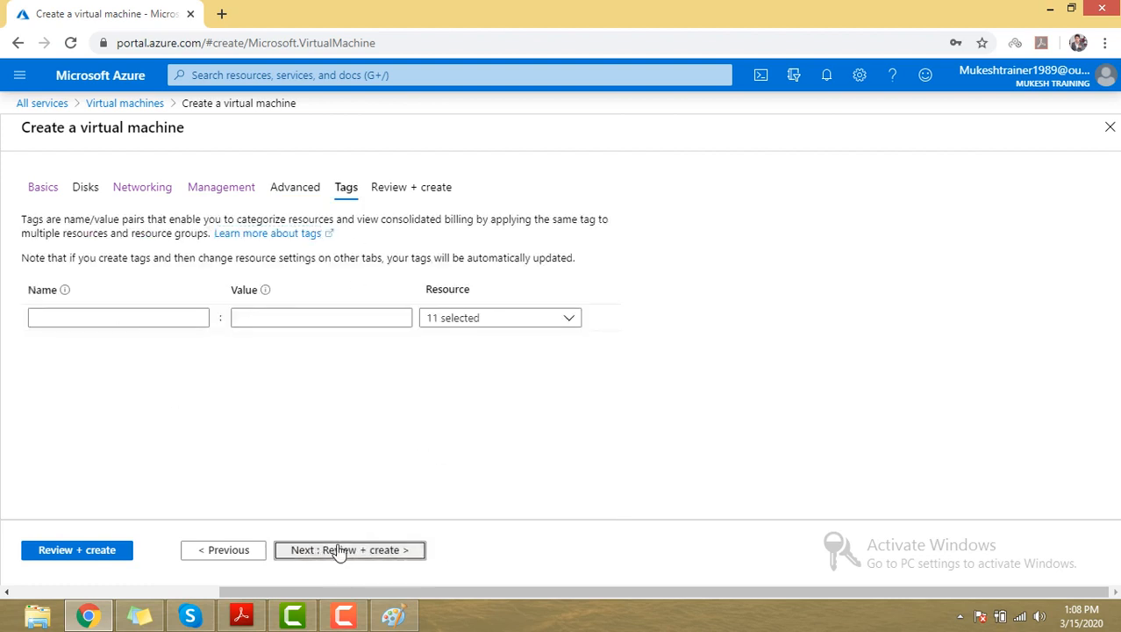
left_click(347, 549)
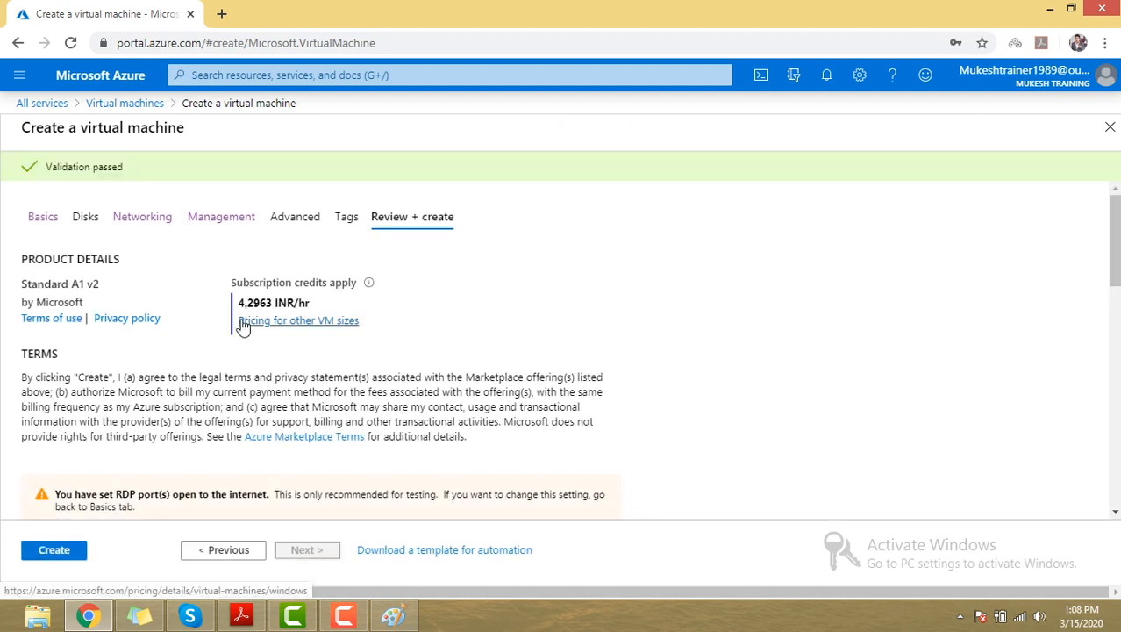
Check the hourly price of the Standard A1 v2 size and create the virtual machine.
left_click_drag(238, 302, 305, 304)
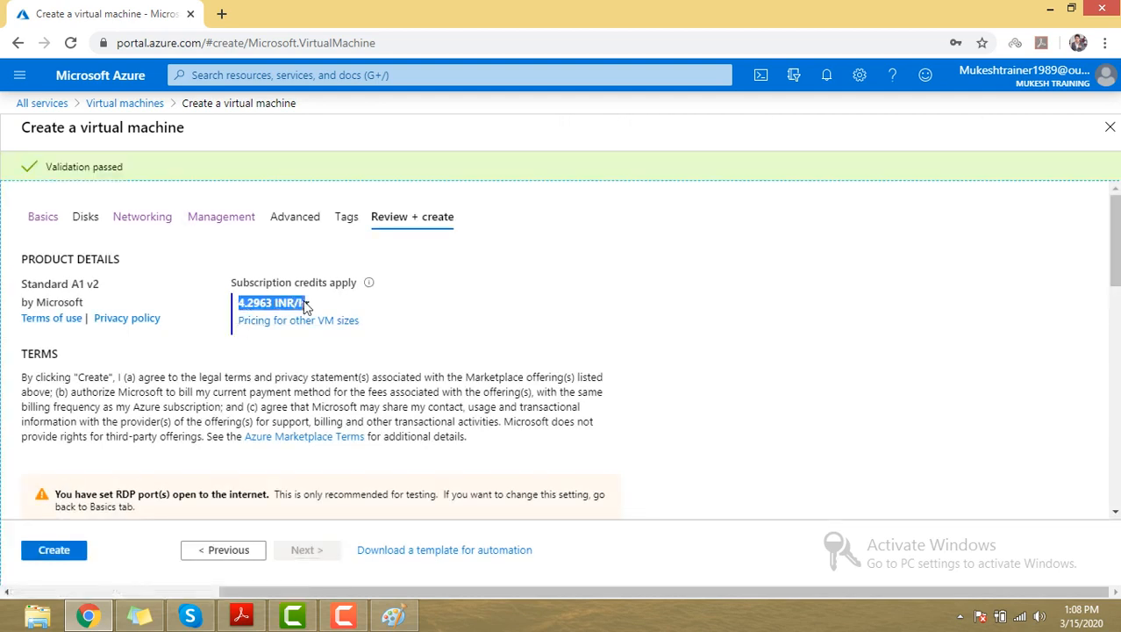
left_click(260, 335)
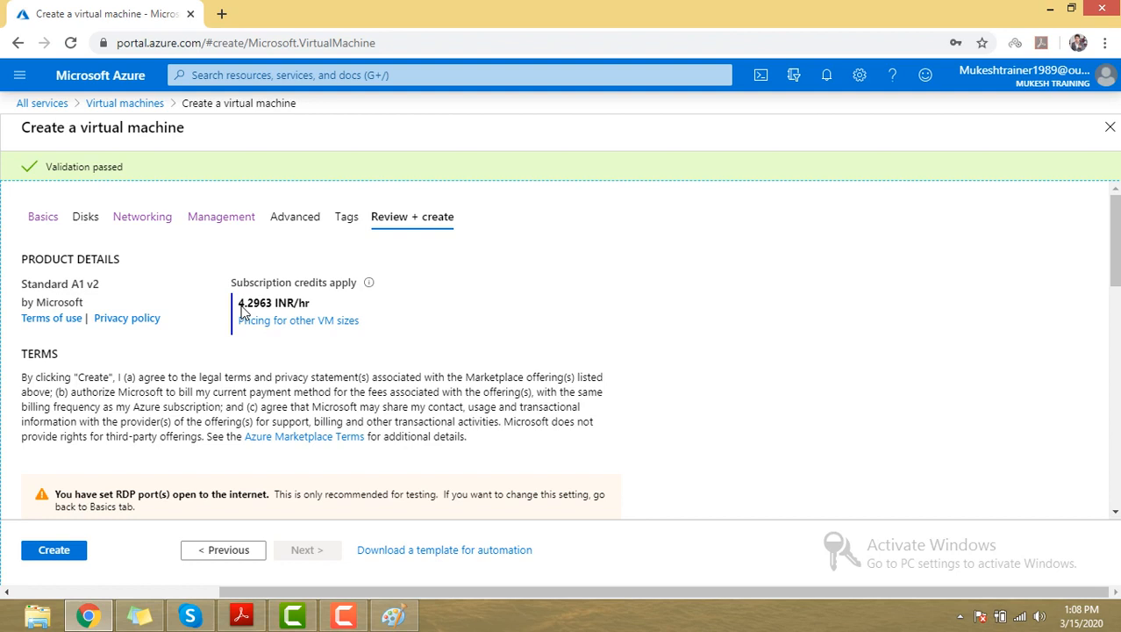
left_click_drag(239, 304, 308, 303)
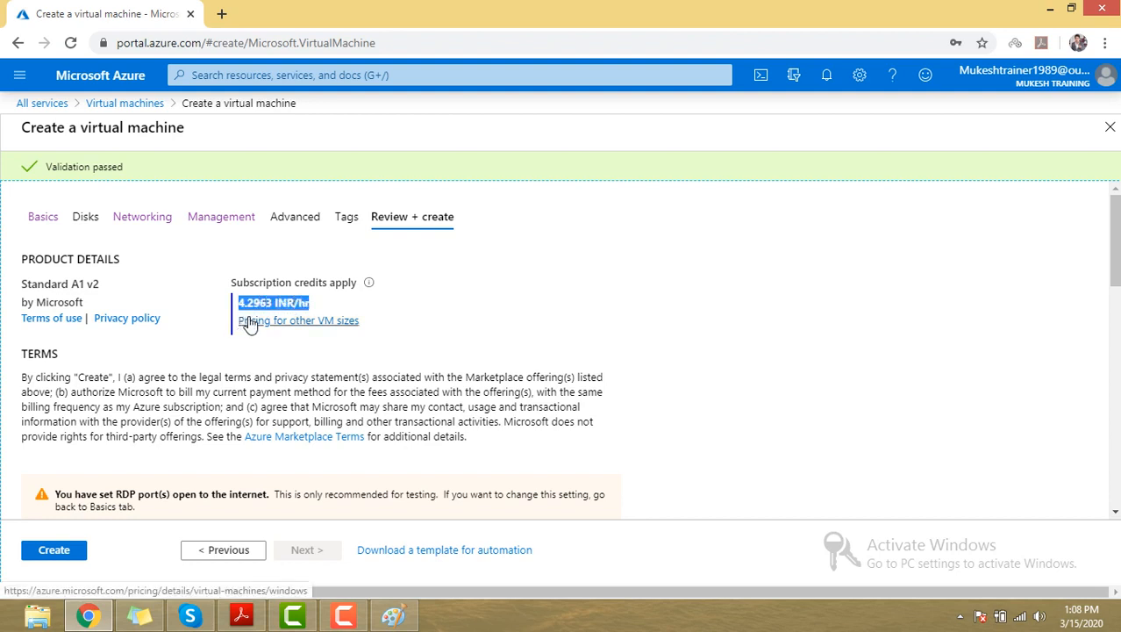
left_click(66, 549)
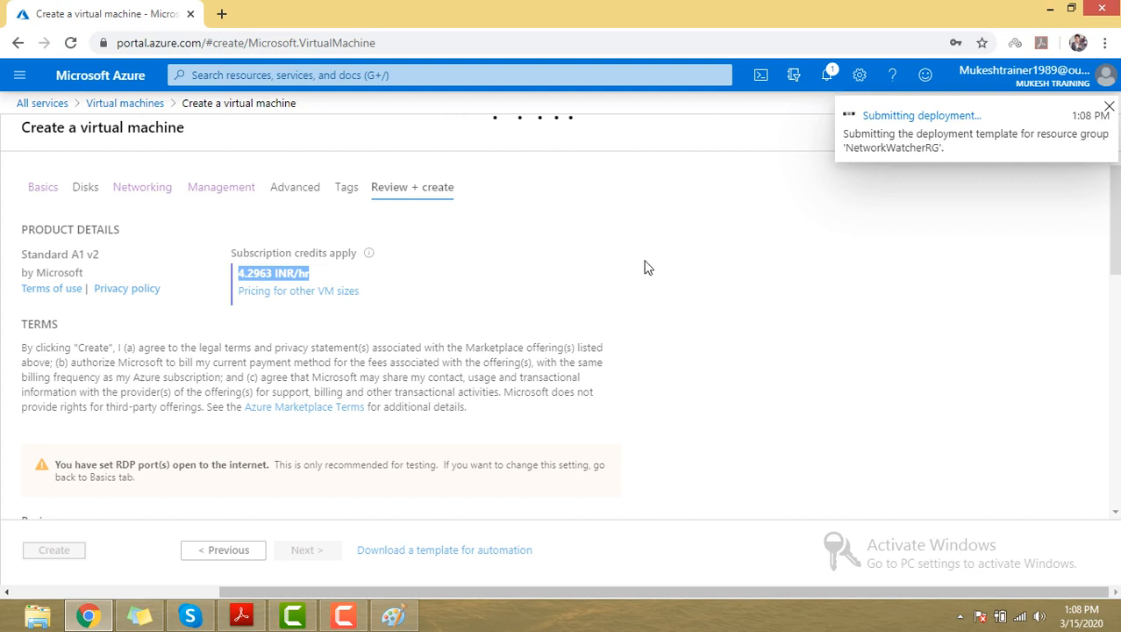
Open the notifications to check the progress of the deployment to NetworkWatcherRG.
left_click(832, 92)
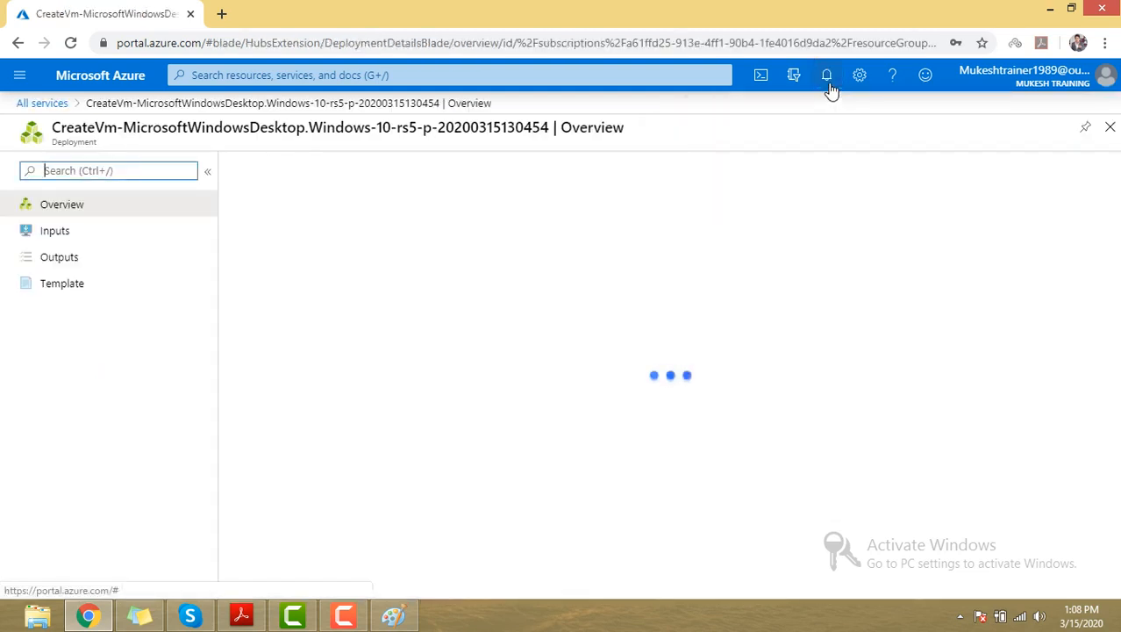
left_click(830, 86)
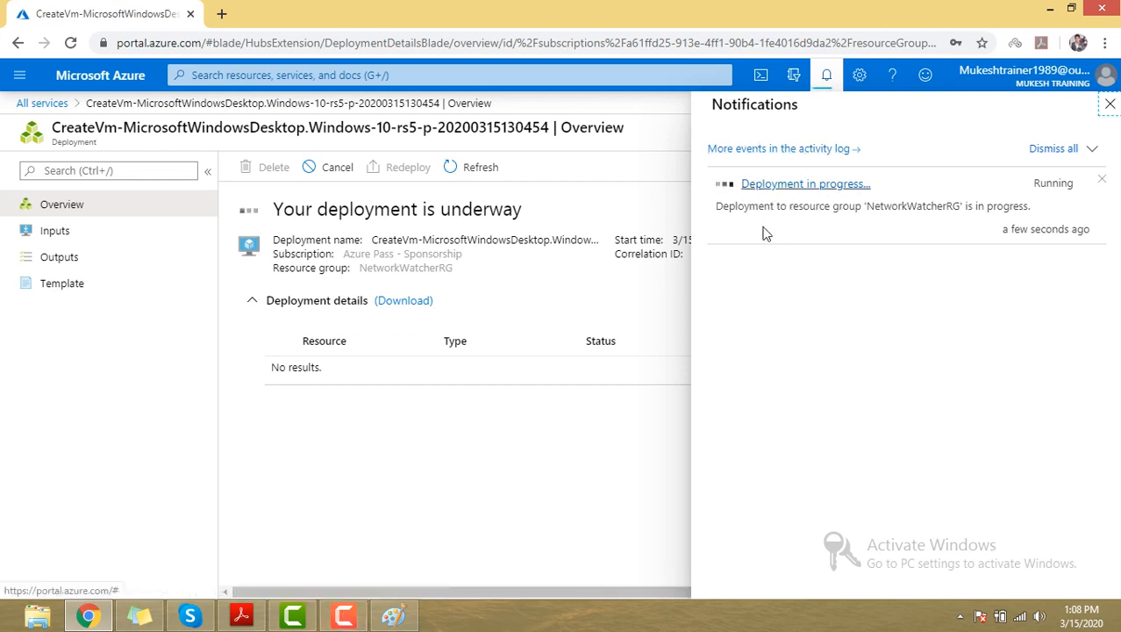
left_click(344, 616)
left_click(1042, 542)
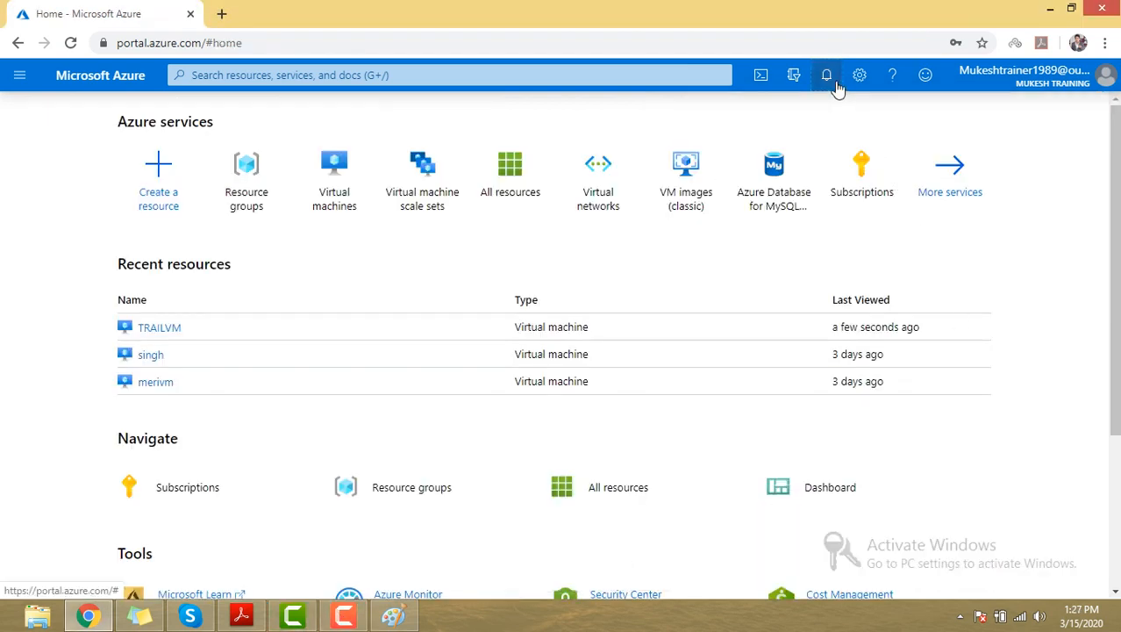
Pin the deployed virtual machine to the dashboard from its deployment notification and open the TRAILVM resource.
left_click(827, 78)
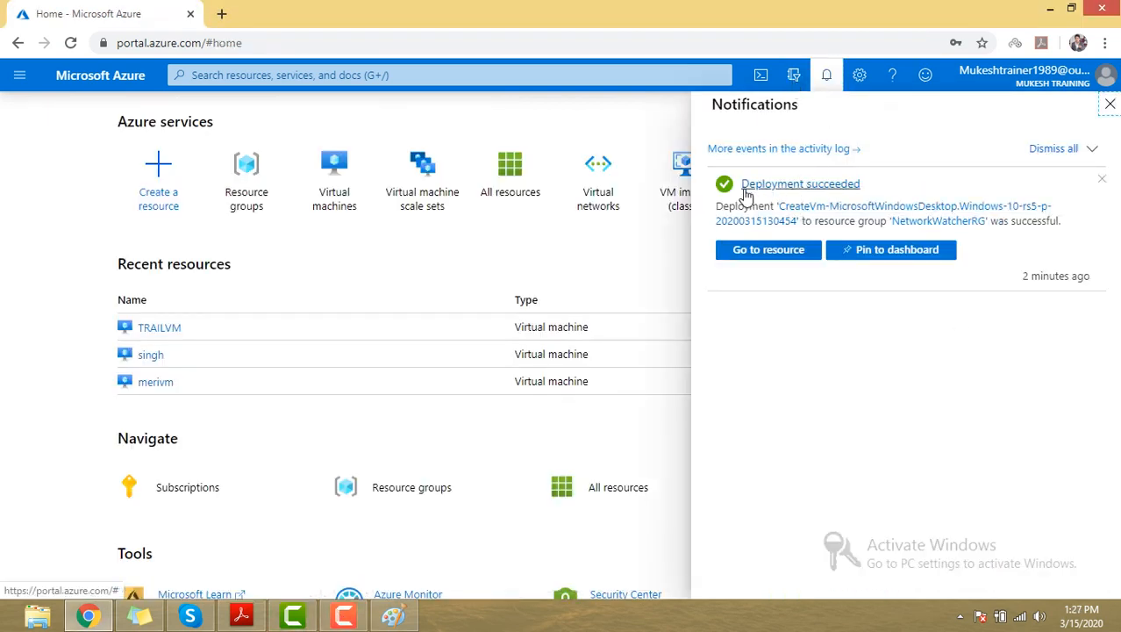
left_click(869, 254)
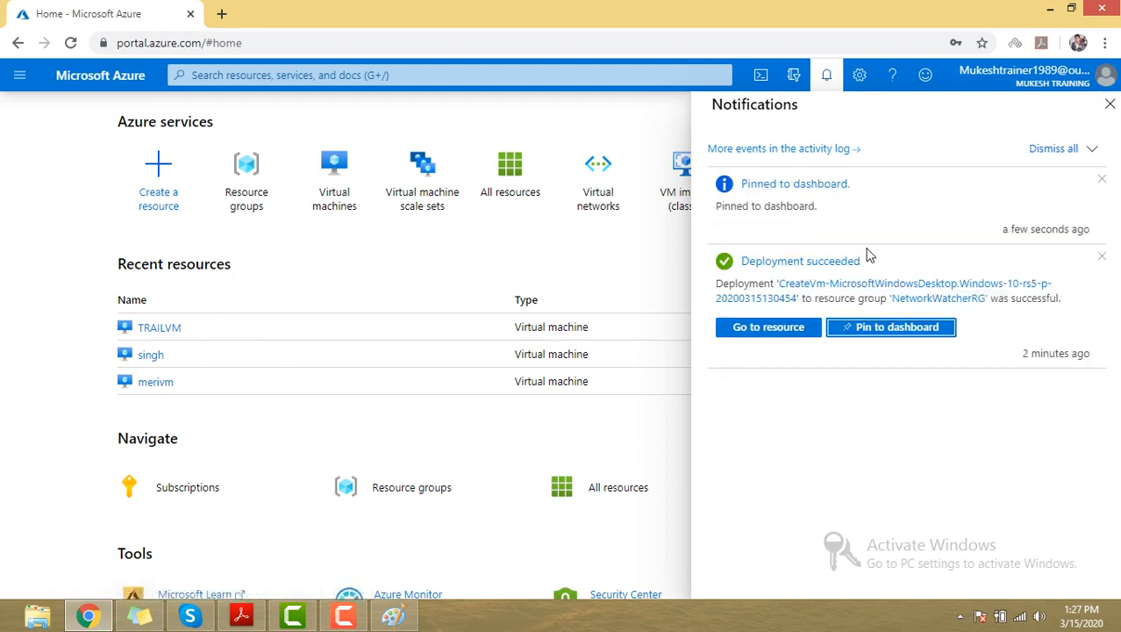
left_click(757, 334)
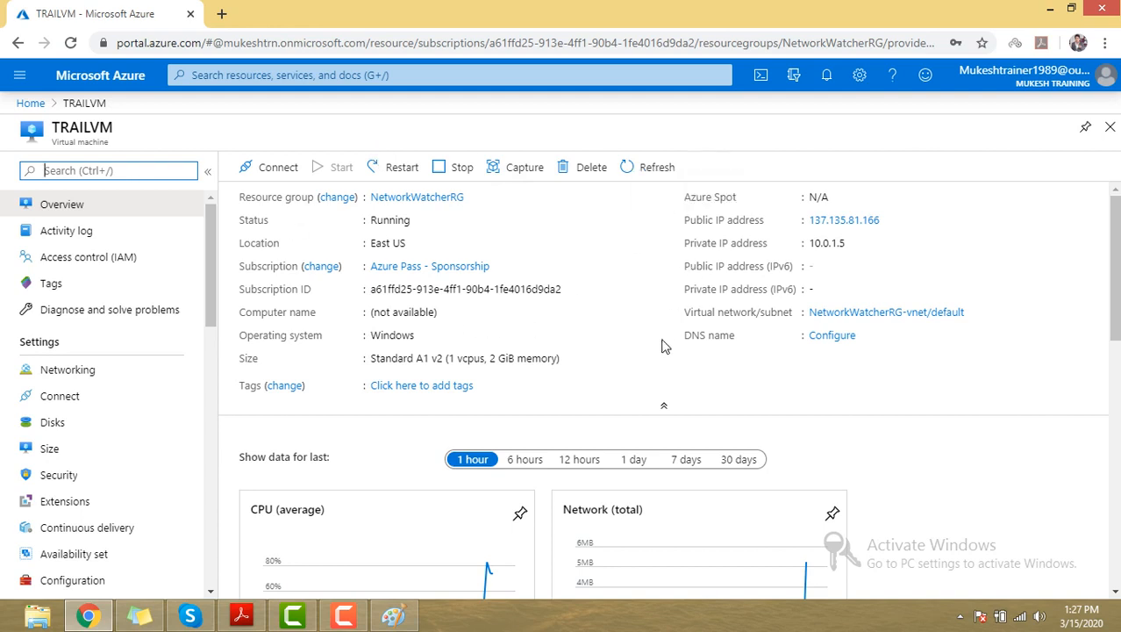
Examine the CPU, network, disk bytes and disk operations charts on TRAILVM's overview.
scroll(664, 346, "down", 1)
scroll(421, 273, "down", 2)
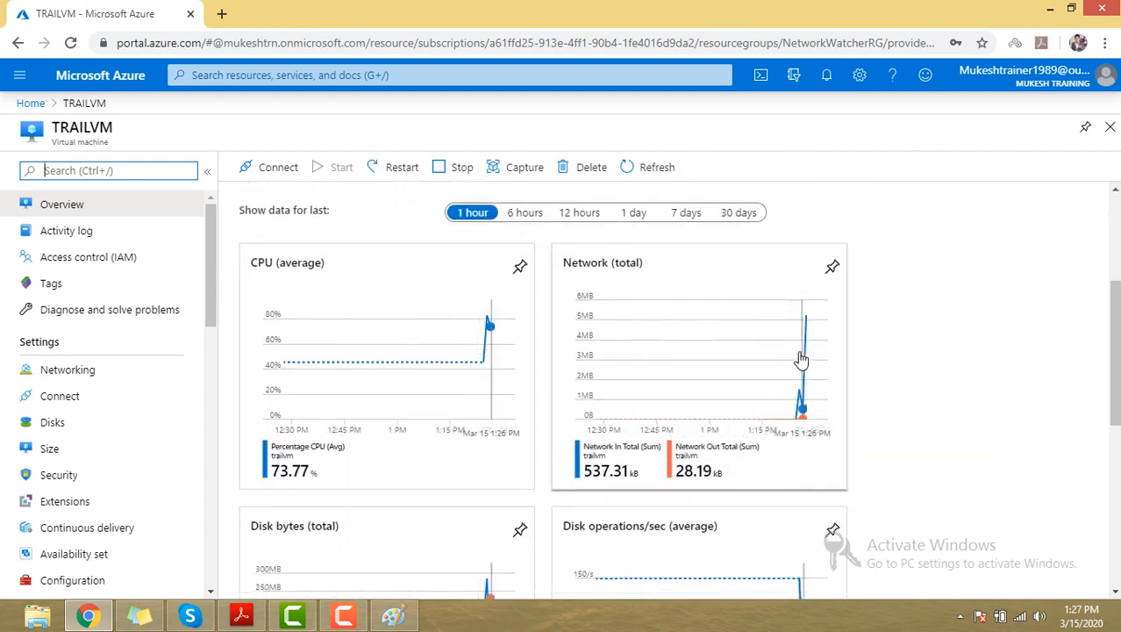
scroll(754, 386, "down", 2)
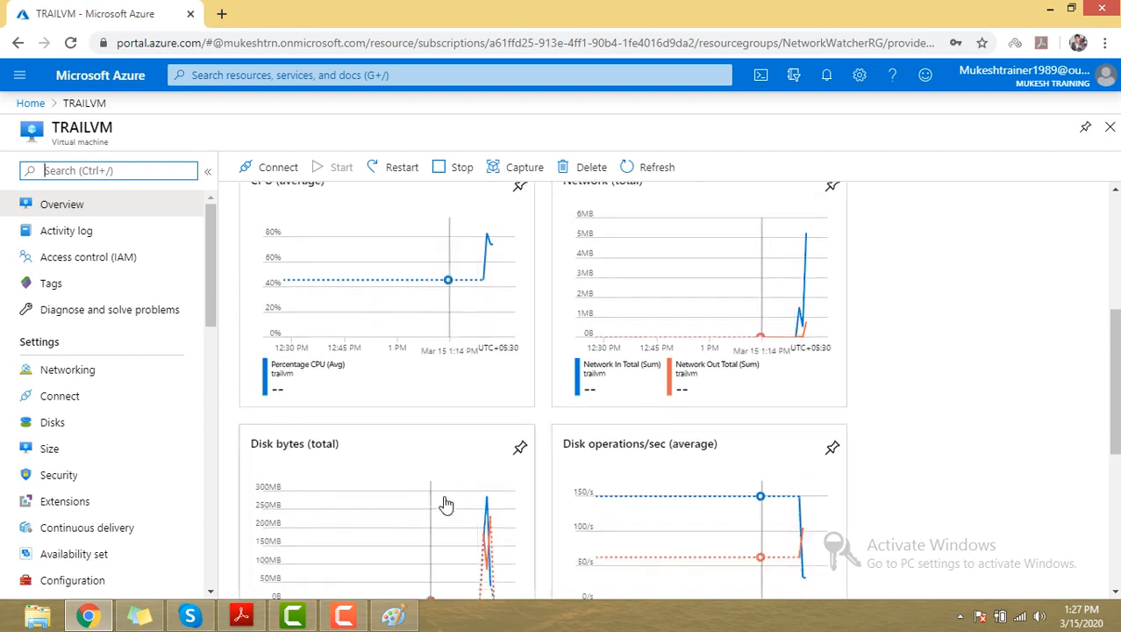
scroll(451, 502, "up", 2)
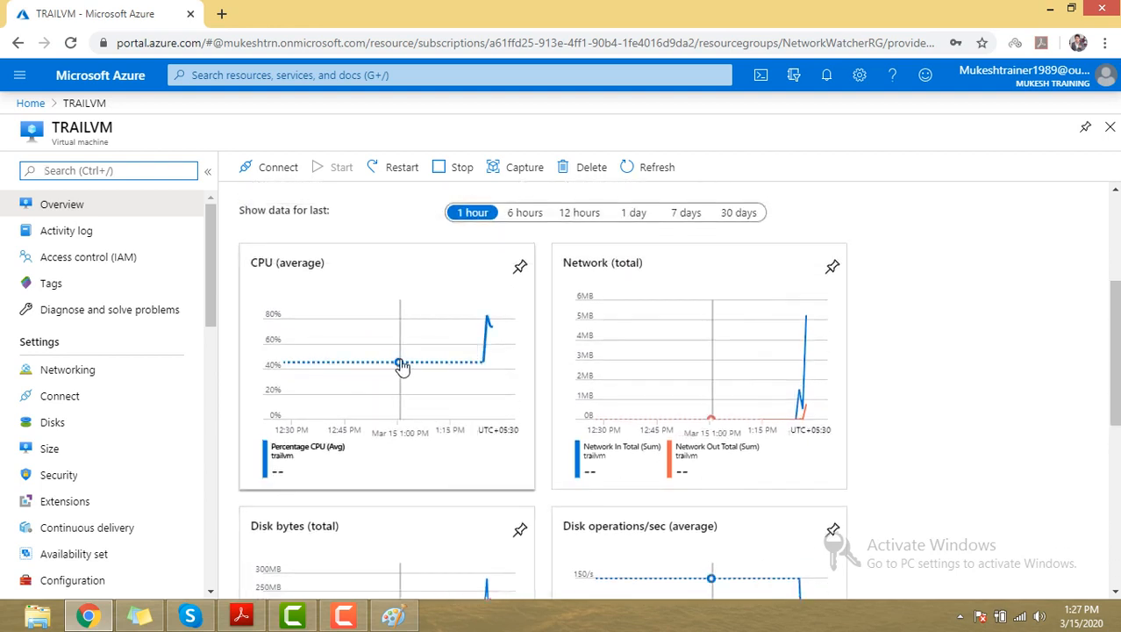
scroll(502, 402, "down", 4)
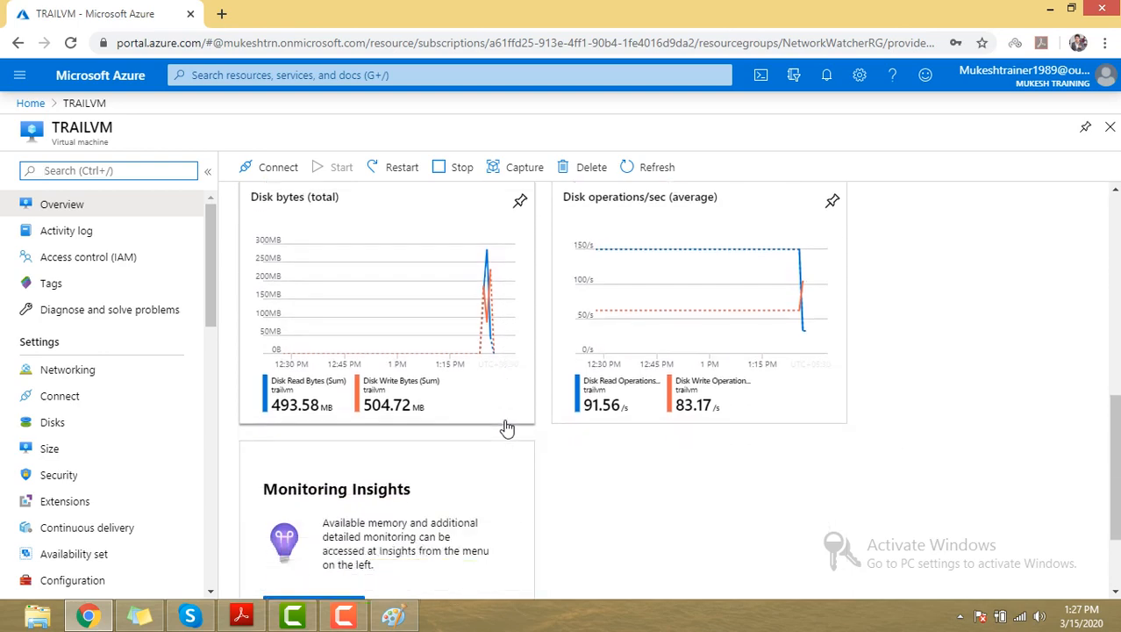
scroll(450, 406, "up", 6)
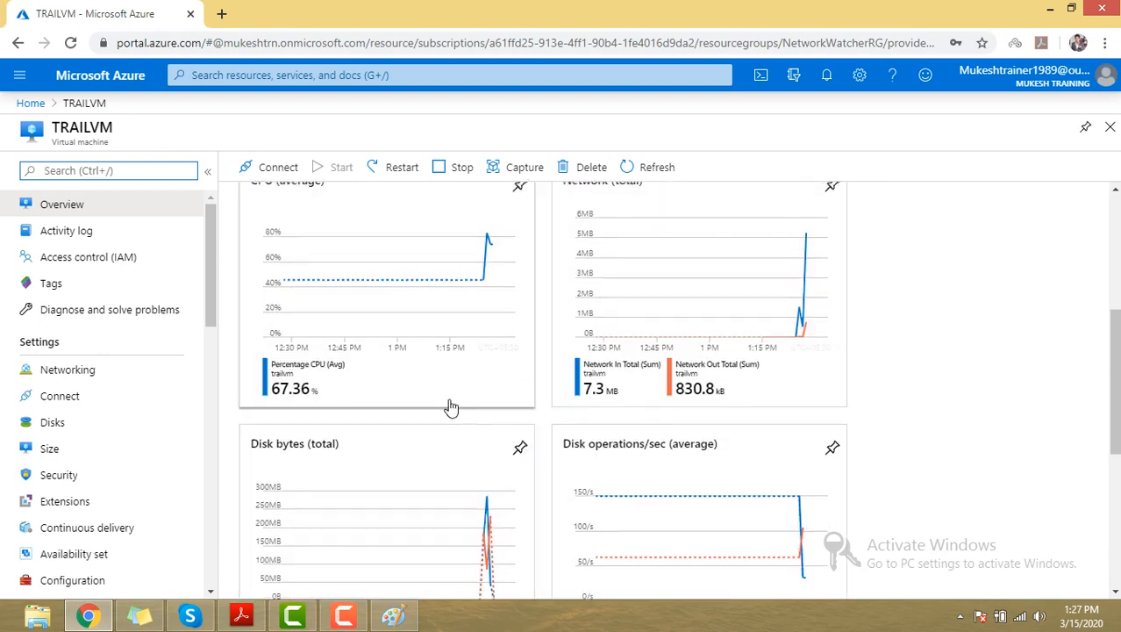
Download the RDP file for connecting to TRAILVM through its public IP address on port 3389.
left_click(256, 171)
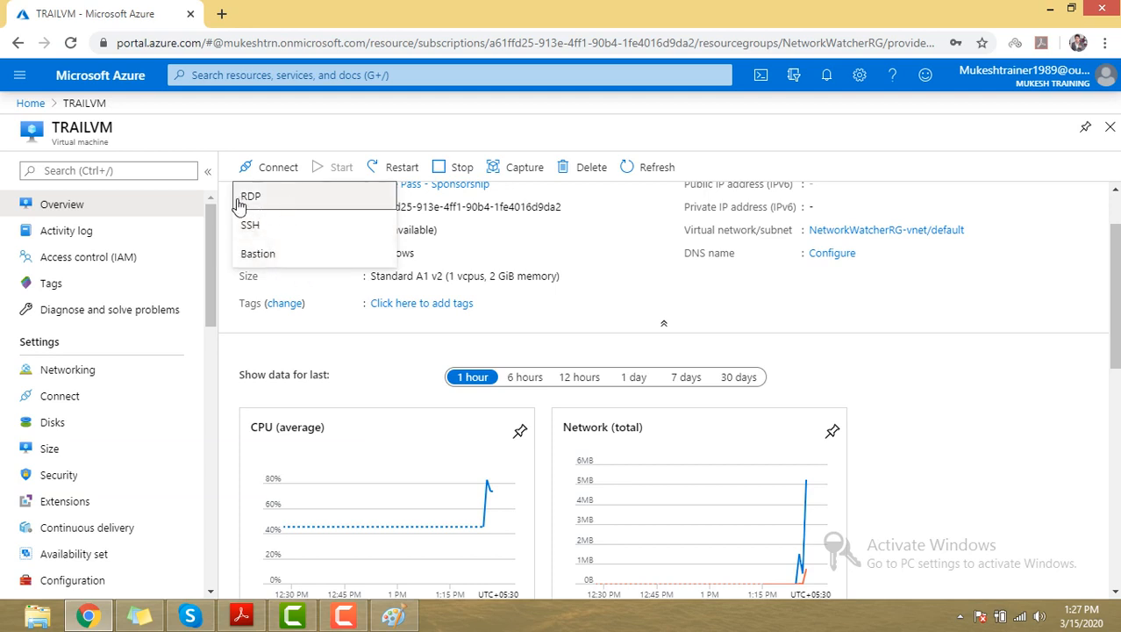
left_click(281, 197)
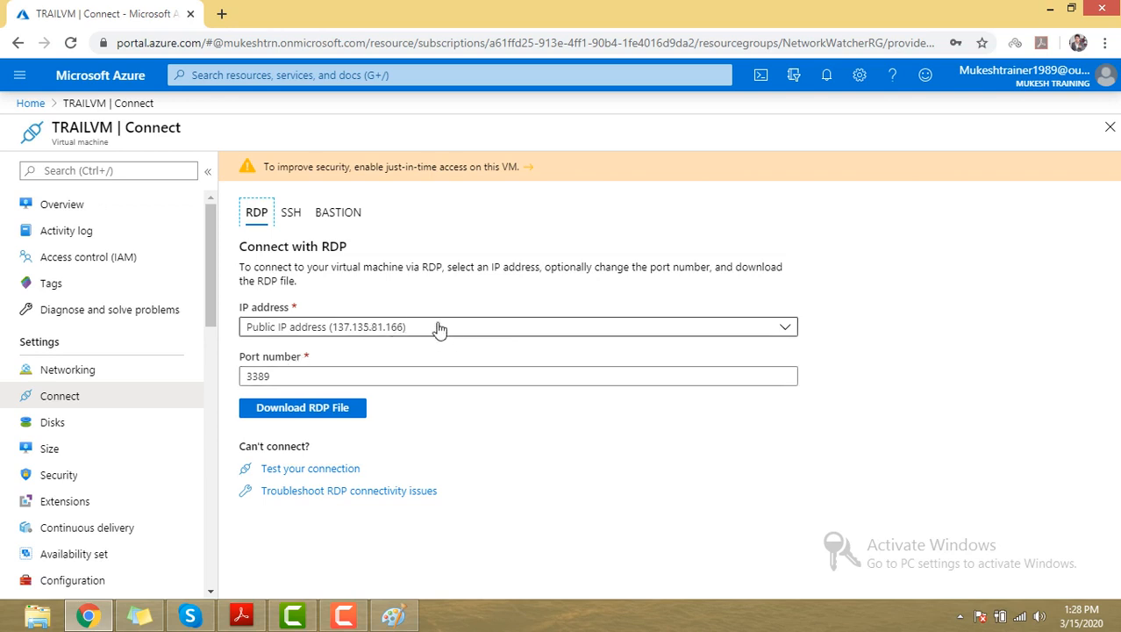
left_click(291, 411)
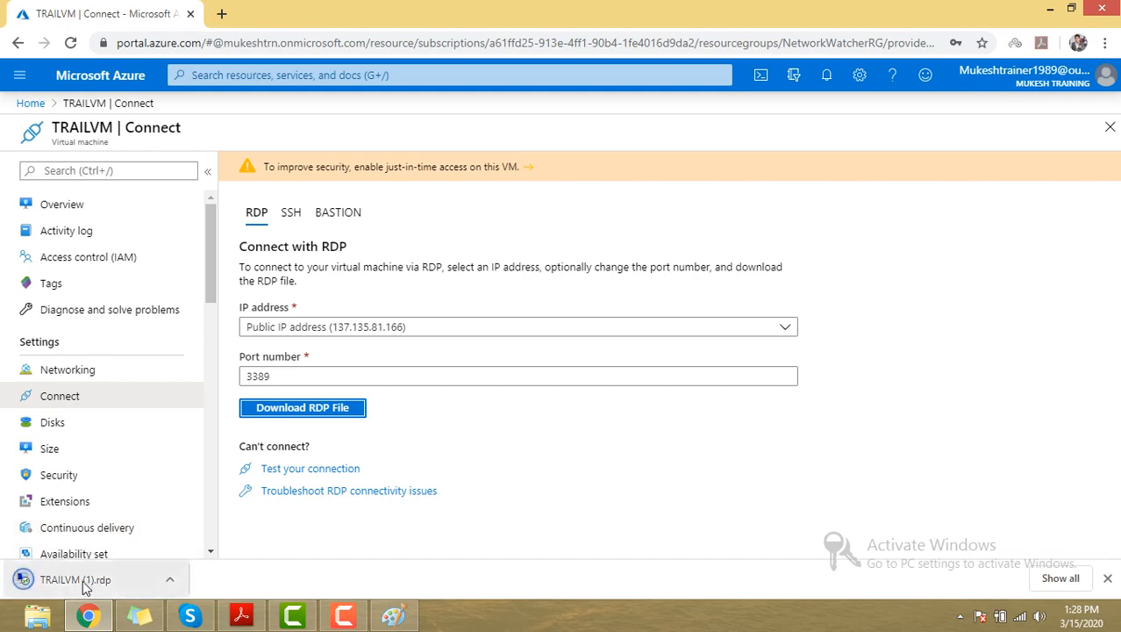
Open the downloaded RDP file and connect to TRAILVM with the administrator username and password, accepting the untrusted certificate.
left_click(74, 579)
left_click(655, 396)
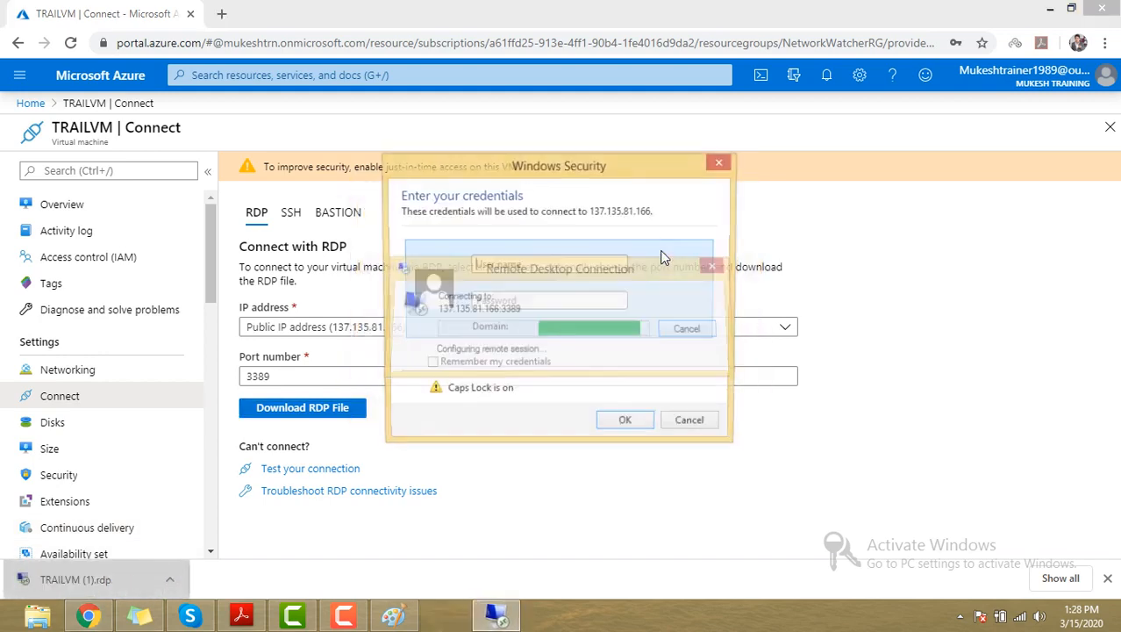
type("MU")
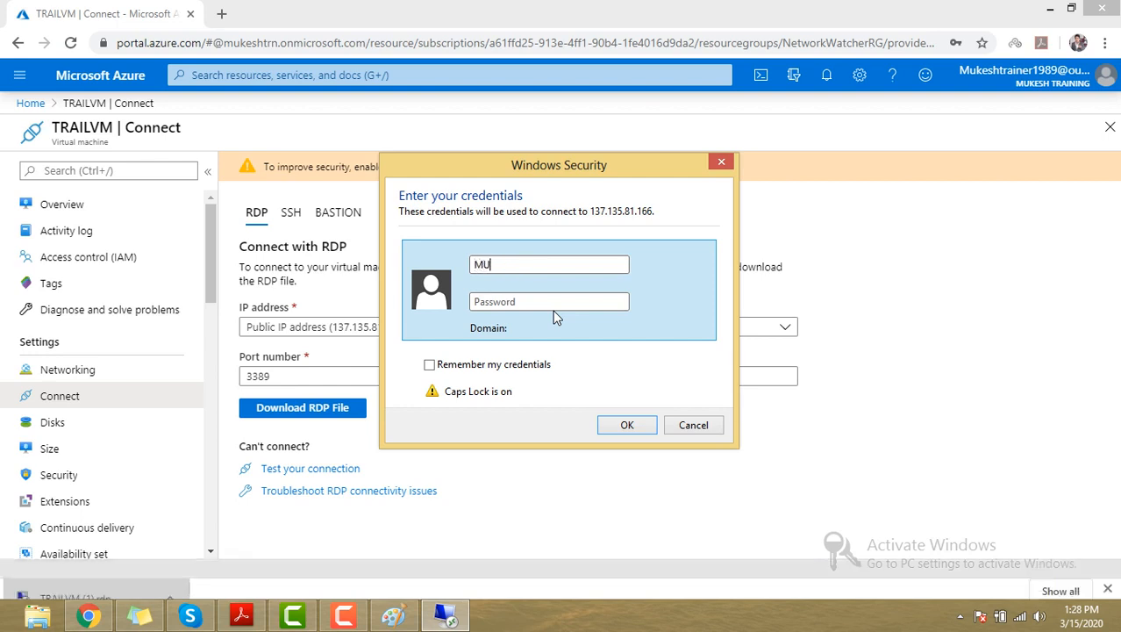
type("KESH")
key("Tab")
type("•••••••")
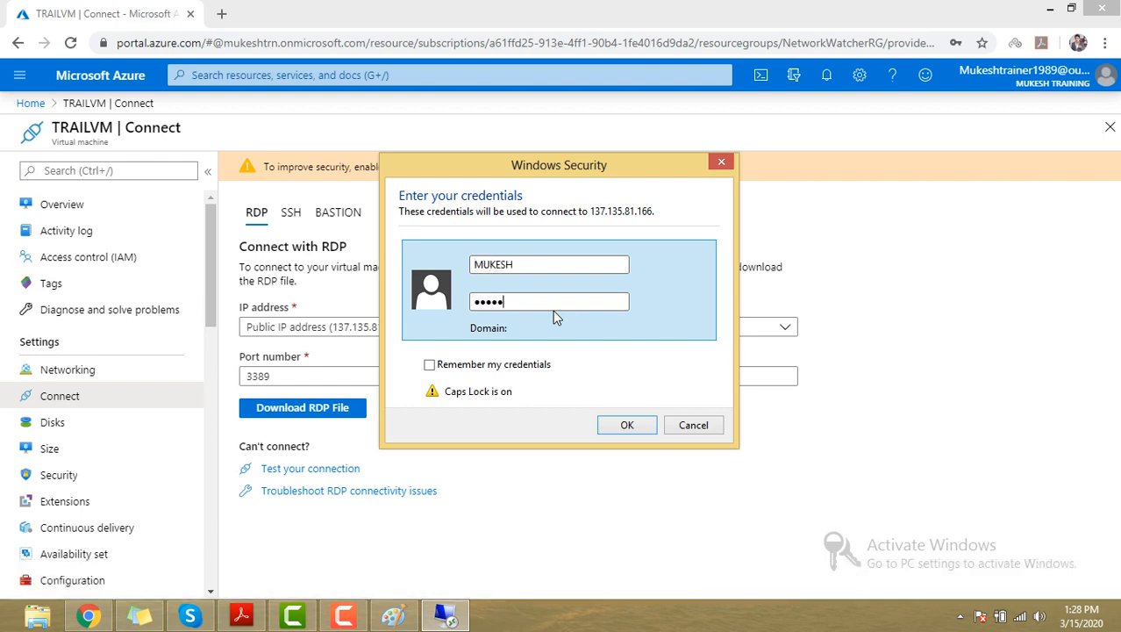
type("••")
left_click(624, 425)
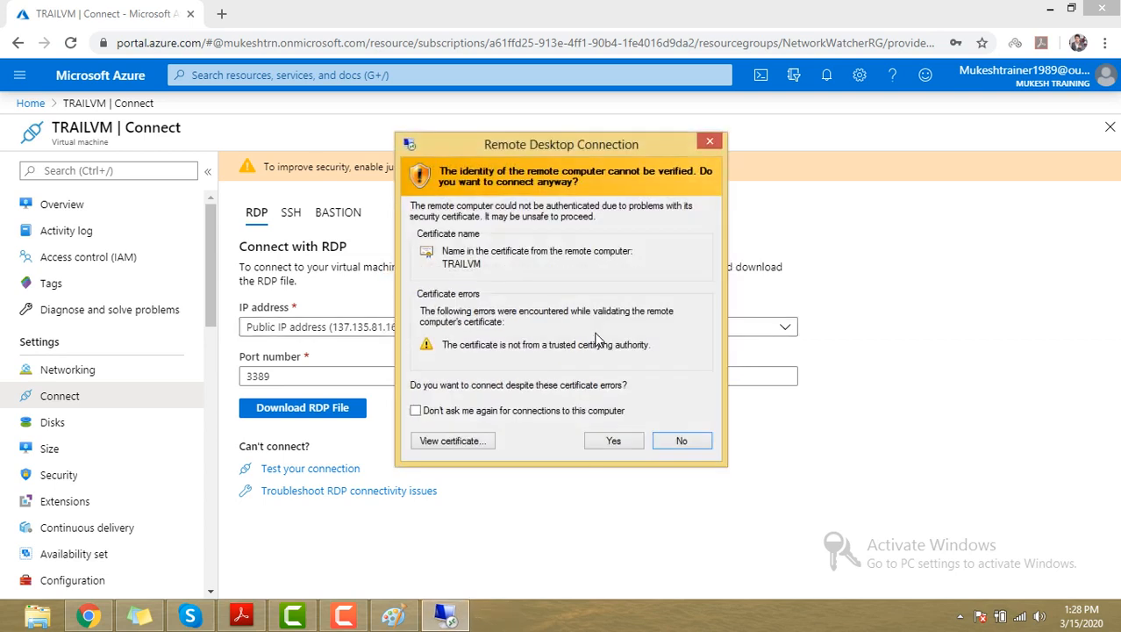
left_click(613, 440)
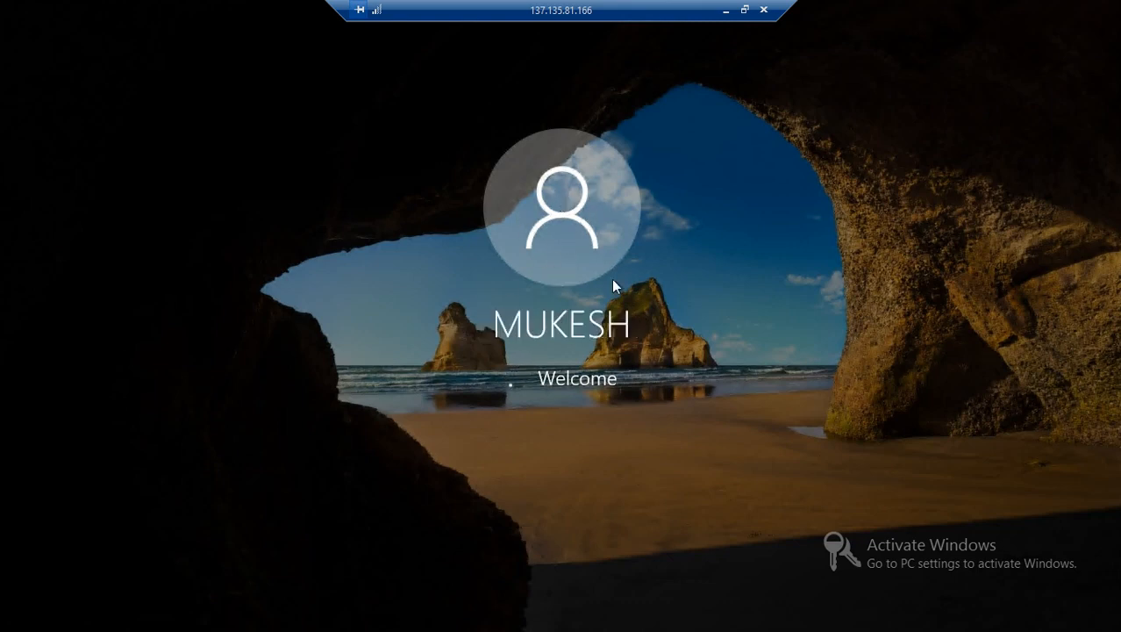
double_click(546, 13)
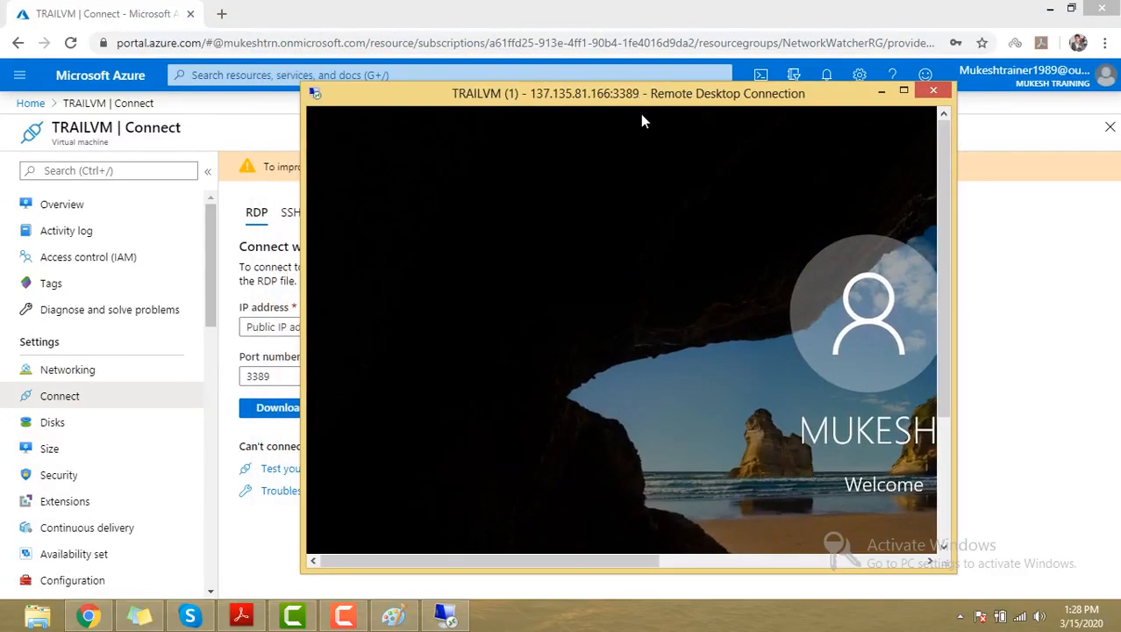
double_click(639, 102)
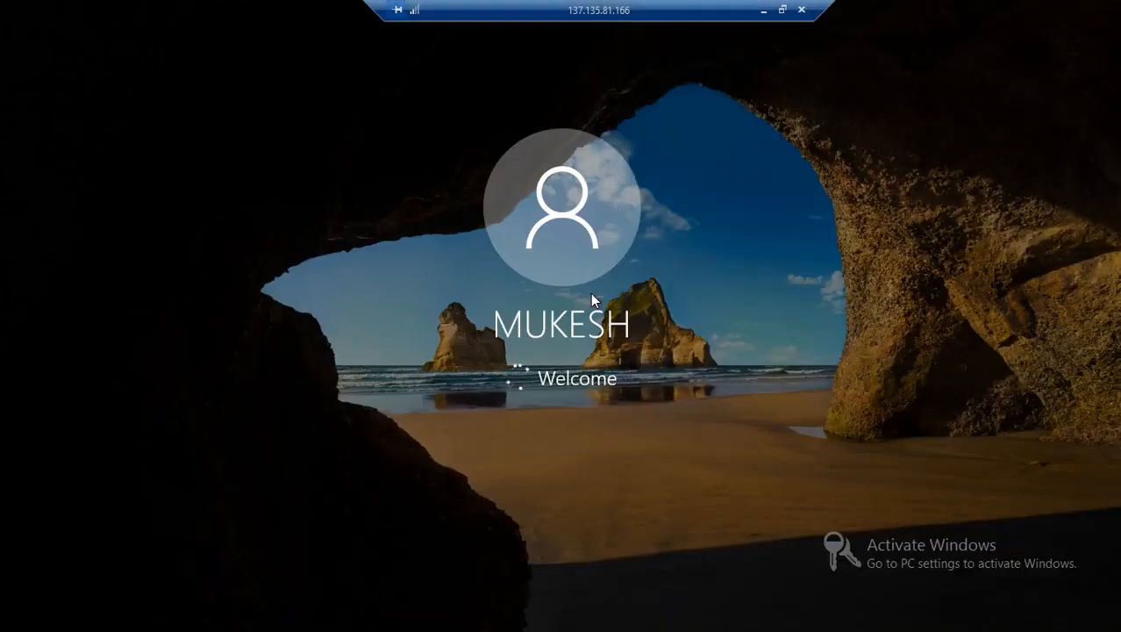
double_click(715, 15)
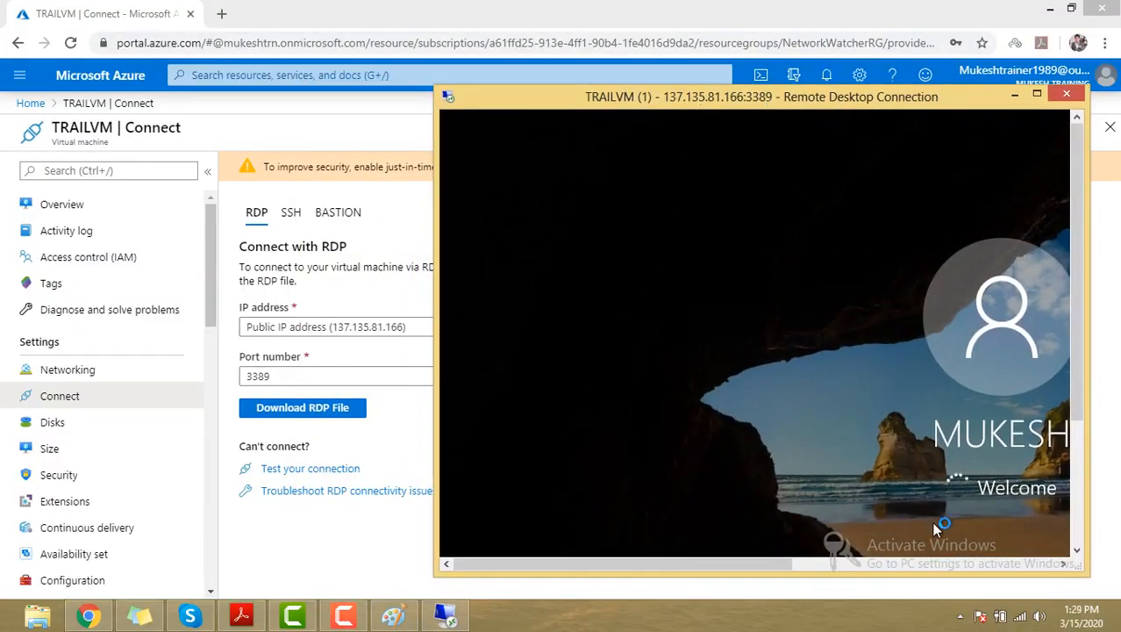
left_click_drag(1084, 255, 1079, 386)
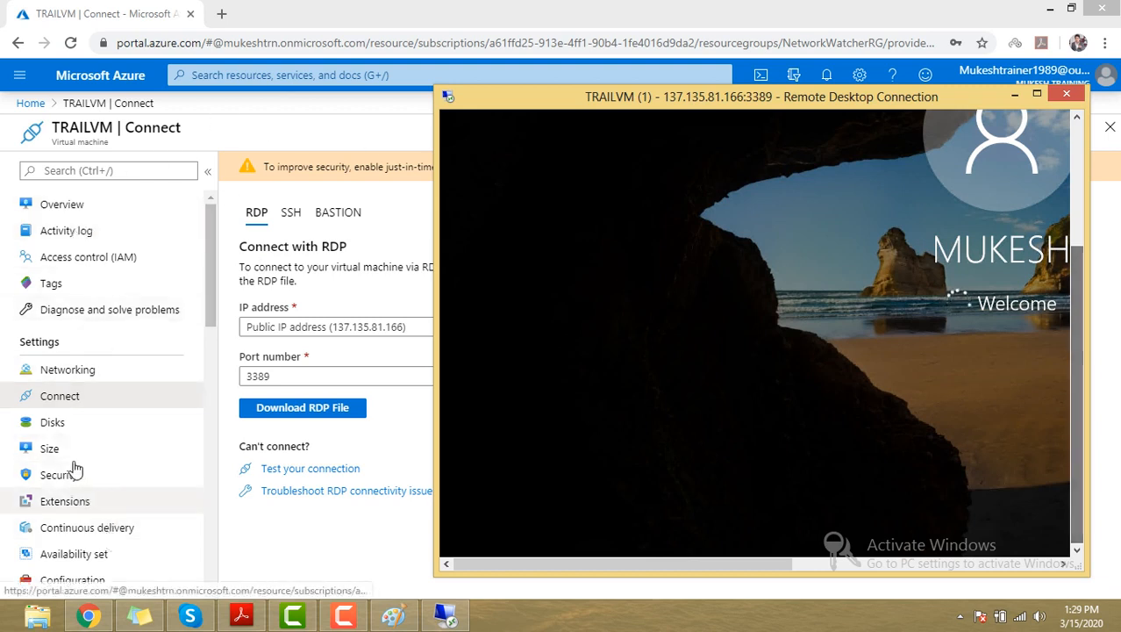
left_click_drag(213, 281, 206, 223)
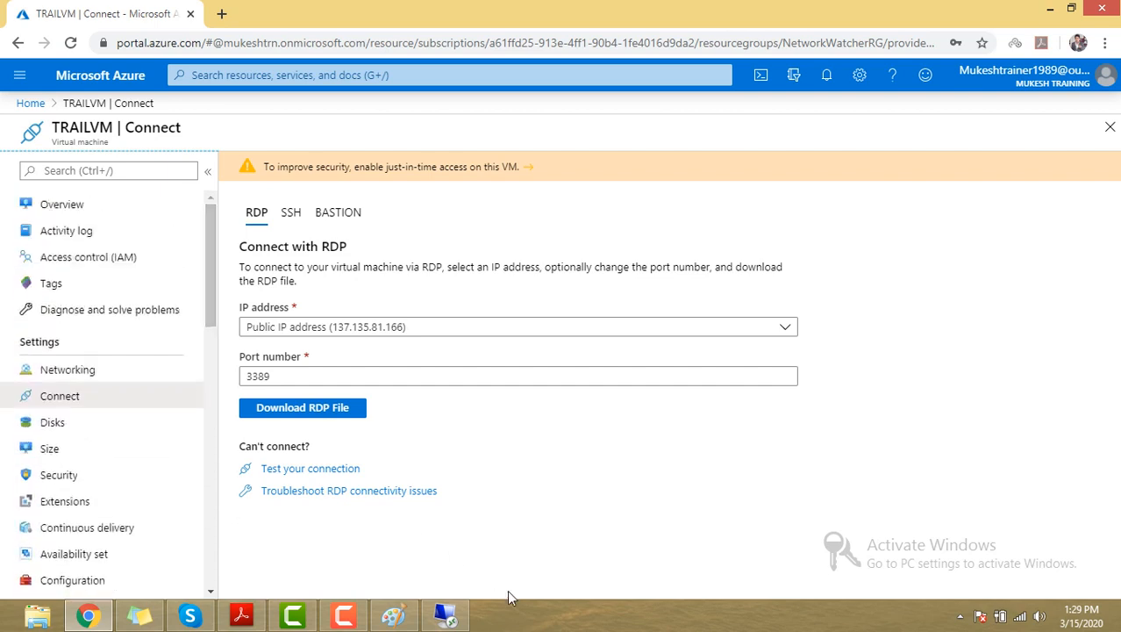
left_click(445, 616)
left_click_drag(847, 103, 612, 64)
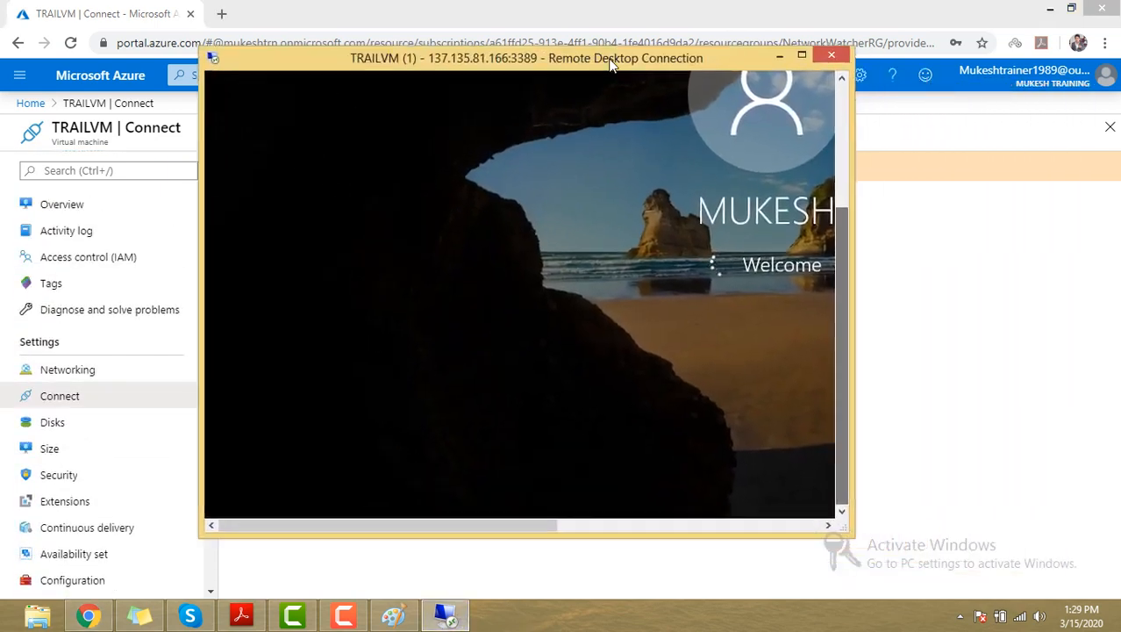
double_click(612, 64)
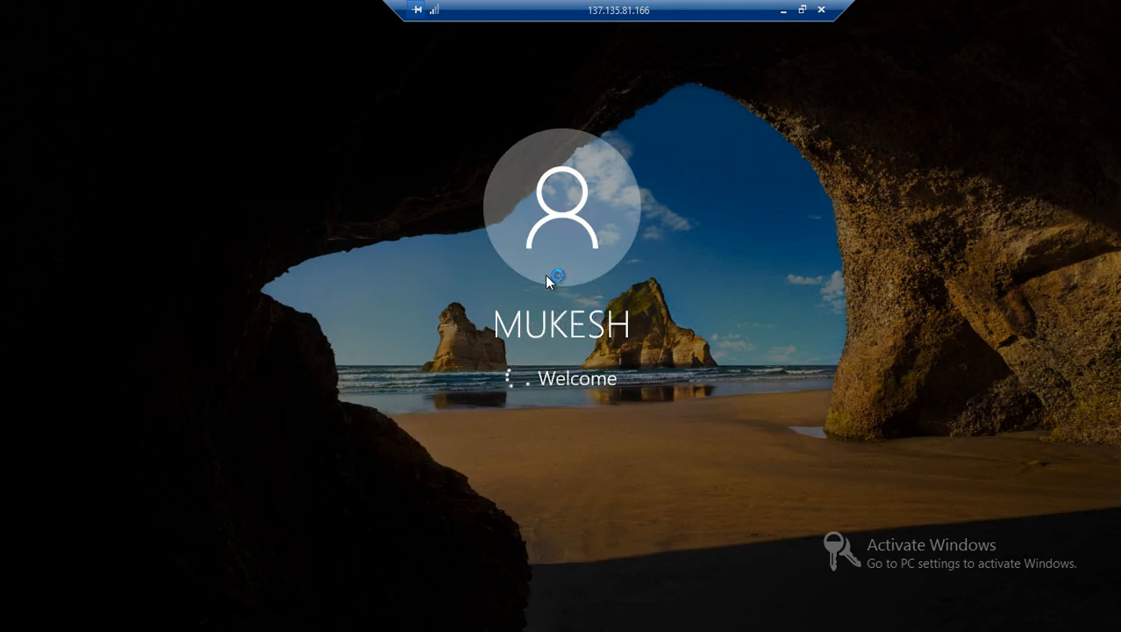
double_click(661, 15)
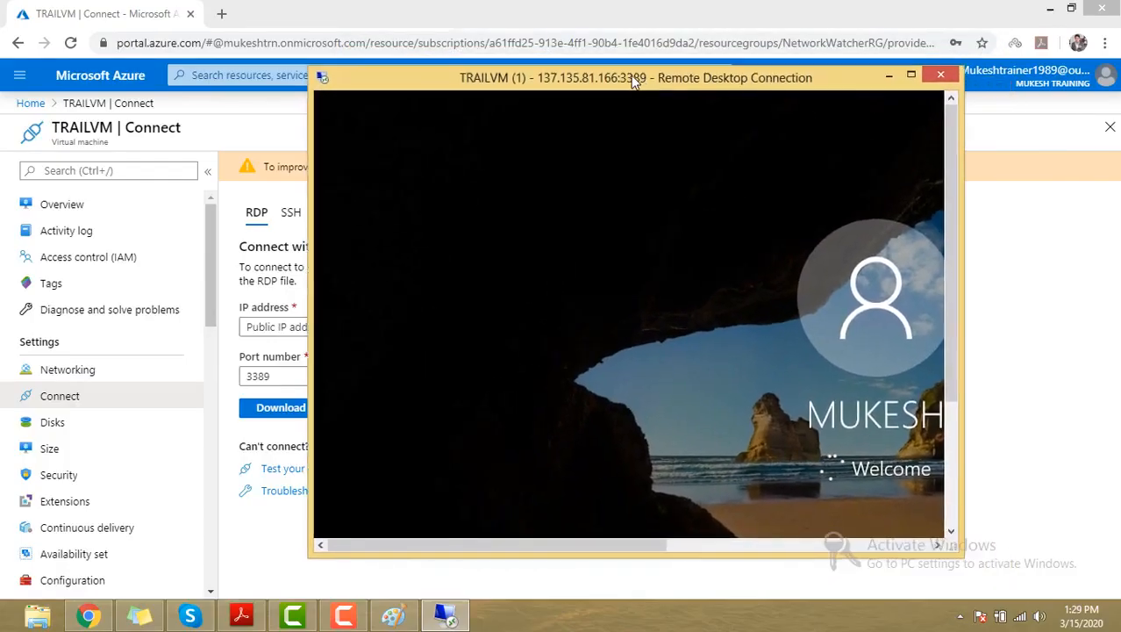
left_click(775, 518)
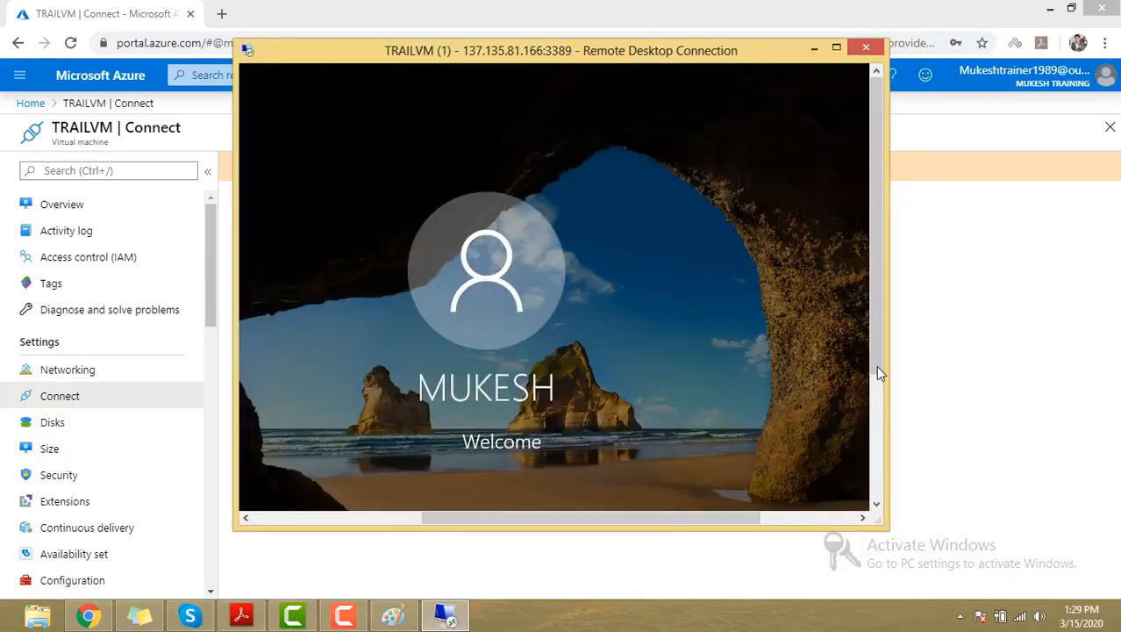
left_click_drag(877, 322, 875, 411)
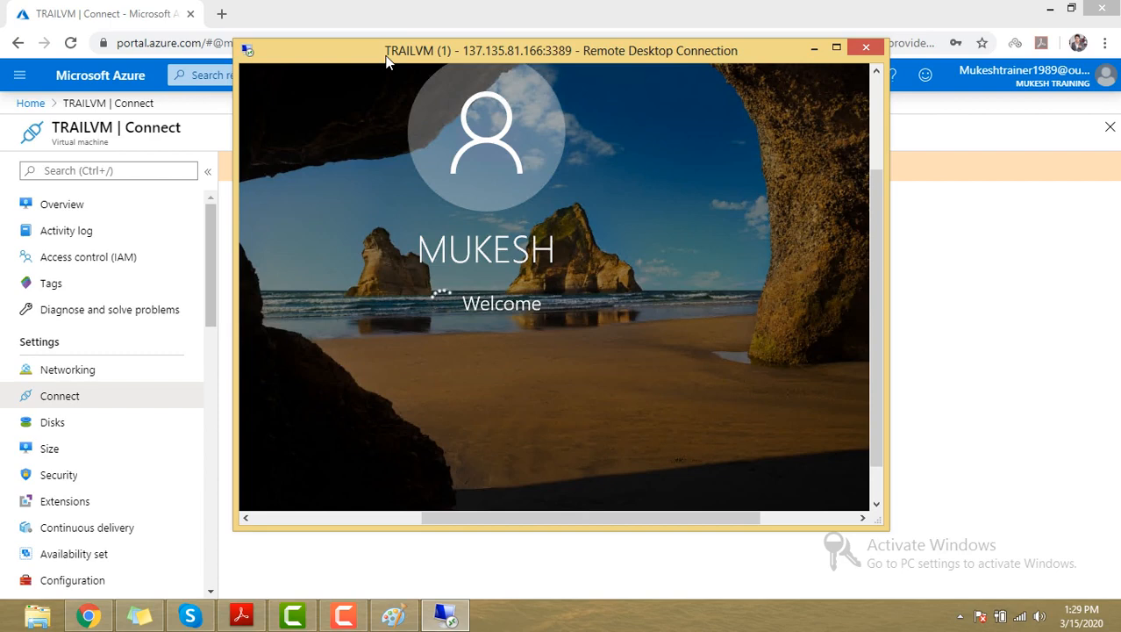
left_click_drag(386, 59, 487, 94)
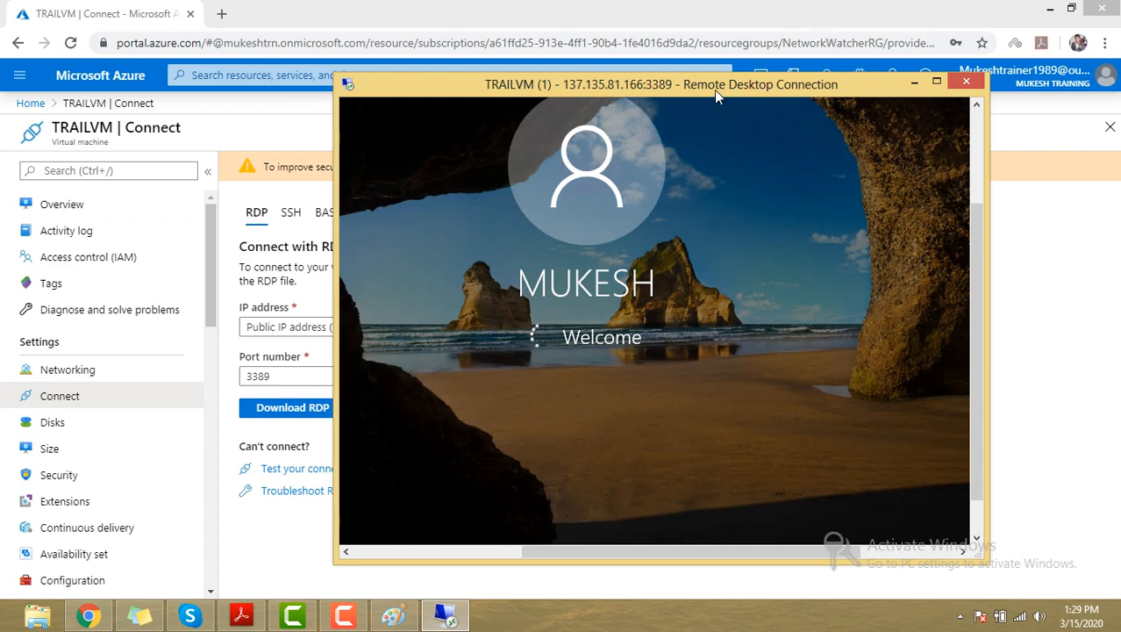
Switch to Paint and enlarge the blank canvas to about 1360 × 561 px.
key("super+r")
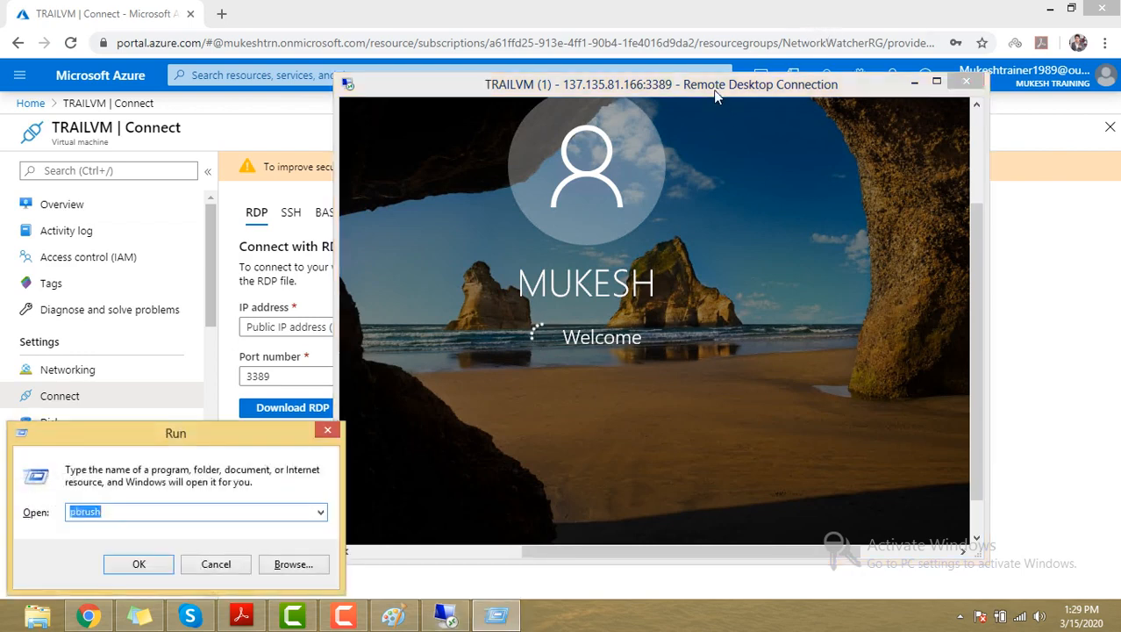
key("Return")
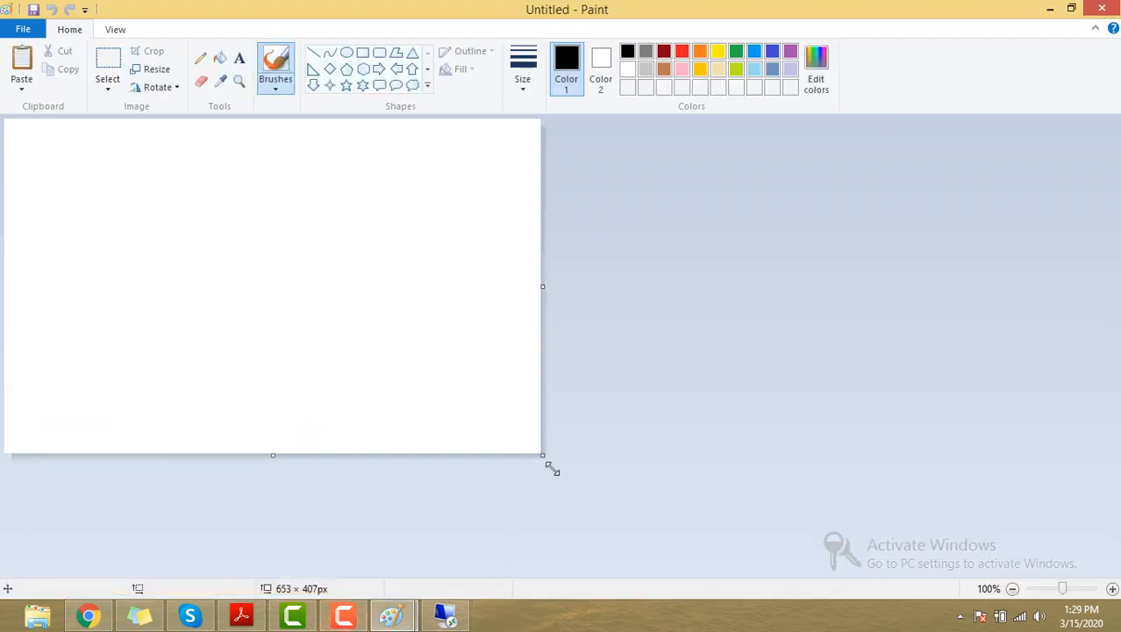
left_click_drag(542, 455, 1118, 581)
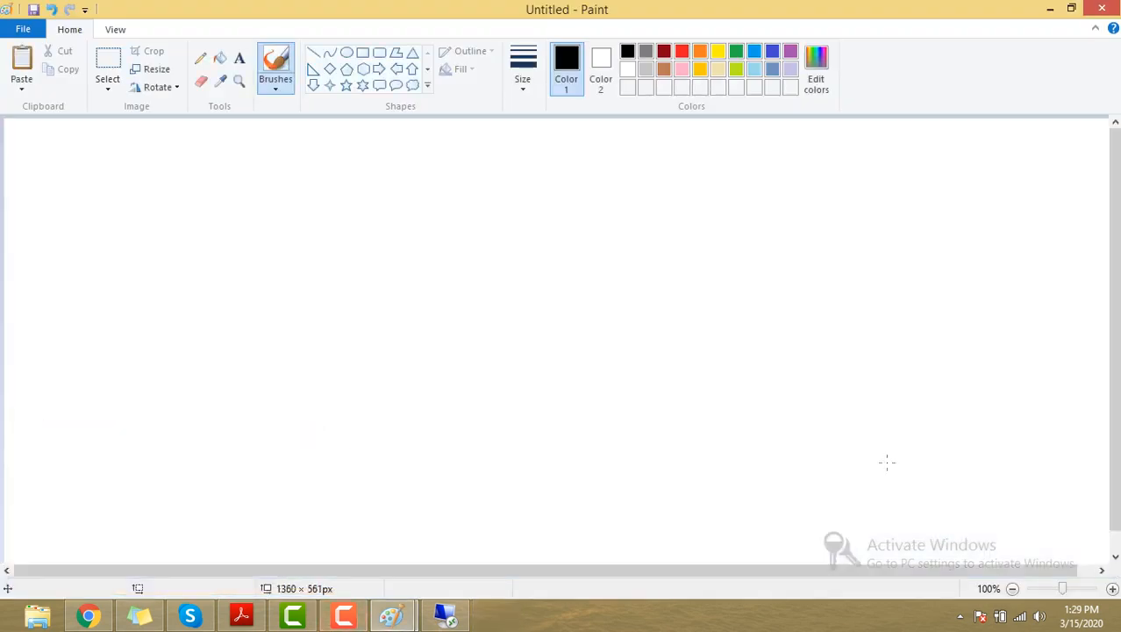
Draw an upright rectangle about 67 × 153 px in the canvas's left half and label it 1 inside.
left_click(363, 52)
mouse_move(231, 227)
left_mouse_down()
mouse_move(261, 347)
mouse_move(288, 354)
left_mouse_up()
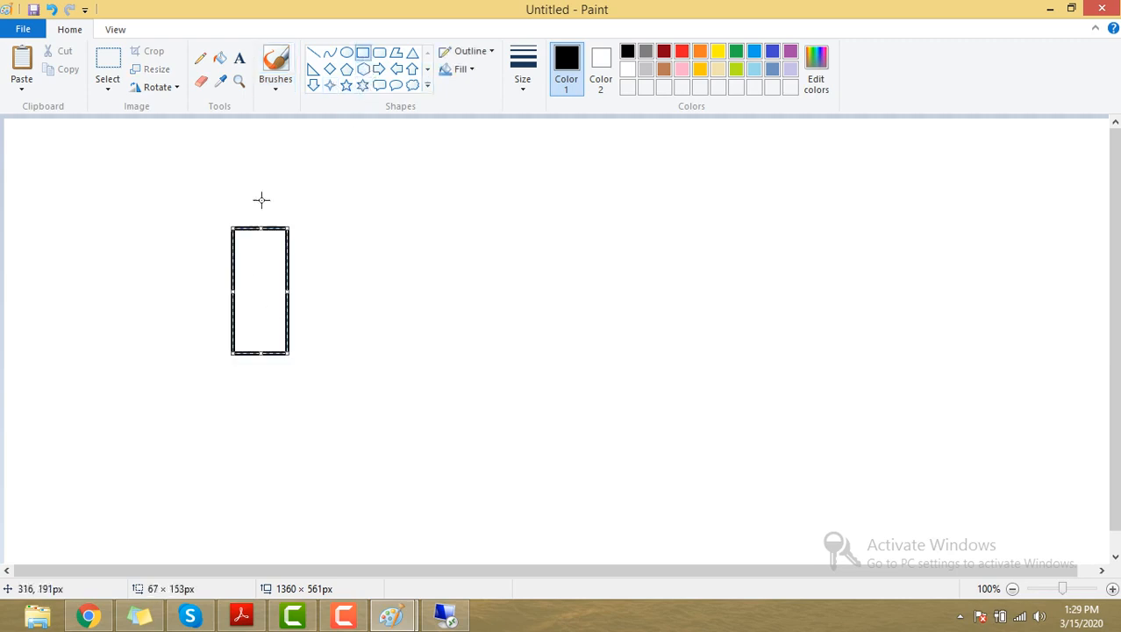
left_click(239, 58)
left_click(253, 283)
type("1")
left_click(439, 222)
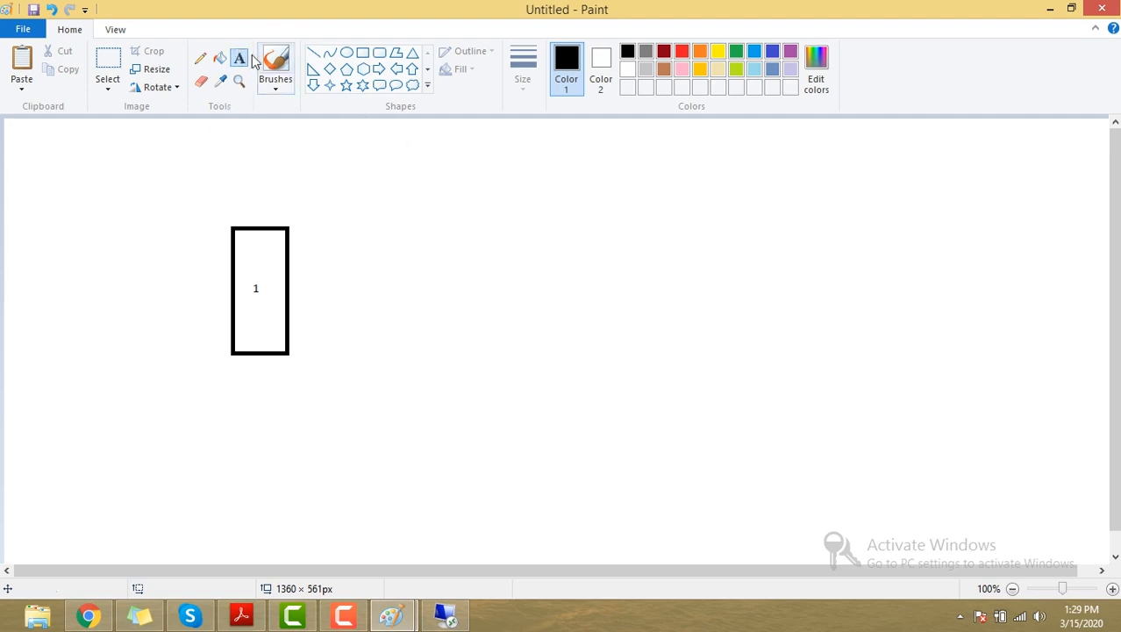
Add the title AVAIBILITY SET near the canvas's upper edge and draw a down arrow about 46 × 65 px above the box labelled 1.
left_click(424, 143)
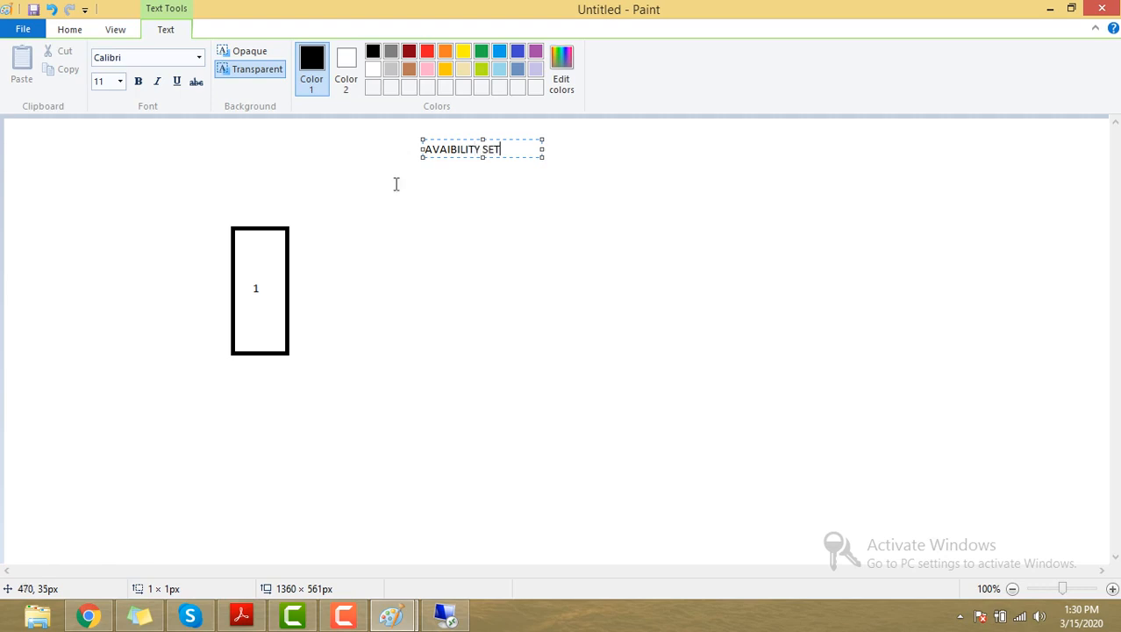
left_click(235, 158)
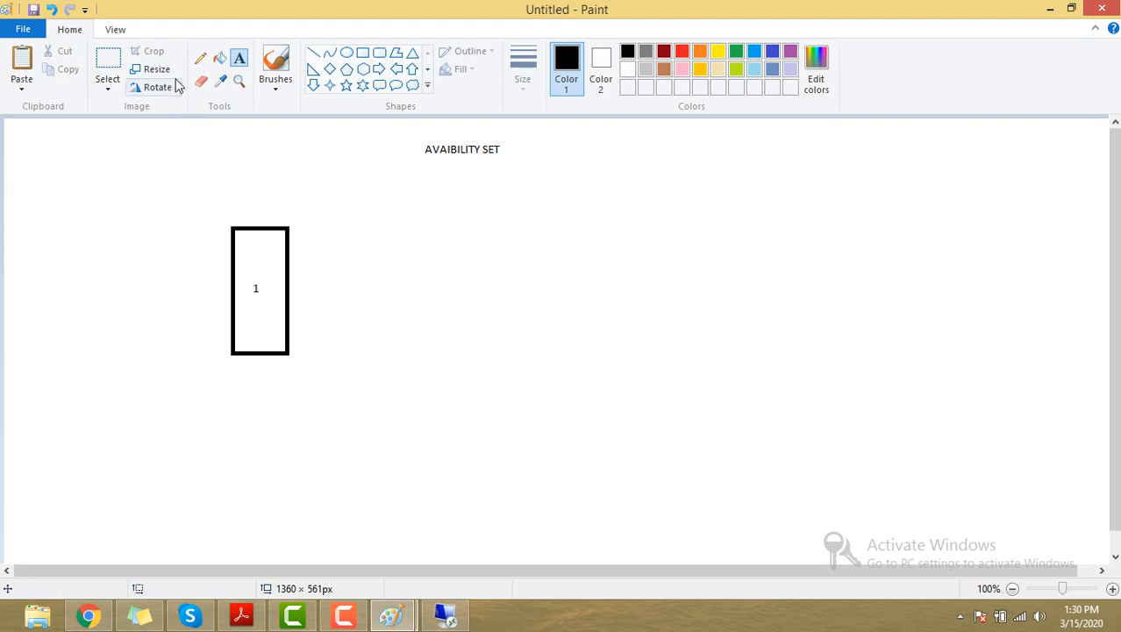
left_click(314, 85)
left_click_drag(253, 179, 291, 125)
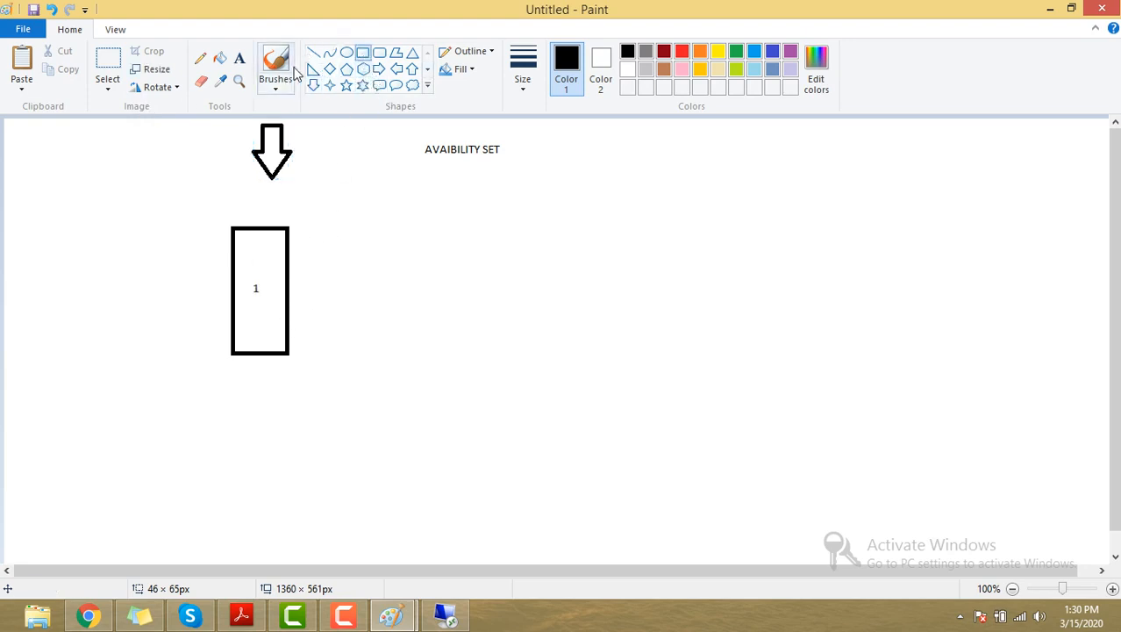
Draw a pencil line across the box labelled 1 and add a row of four narrower upright rectangles beside it.
left_click(200, 58)
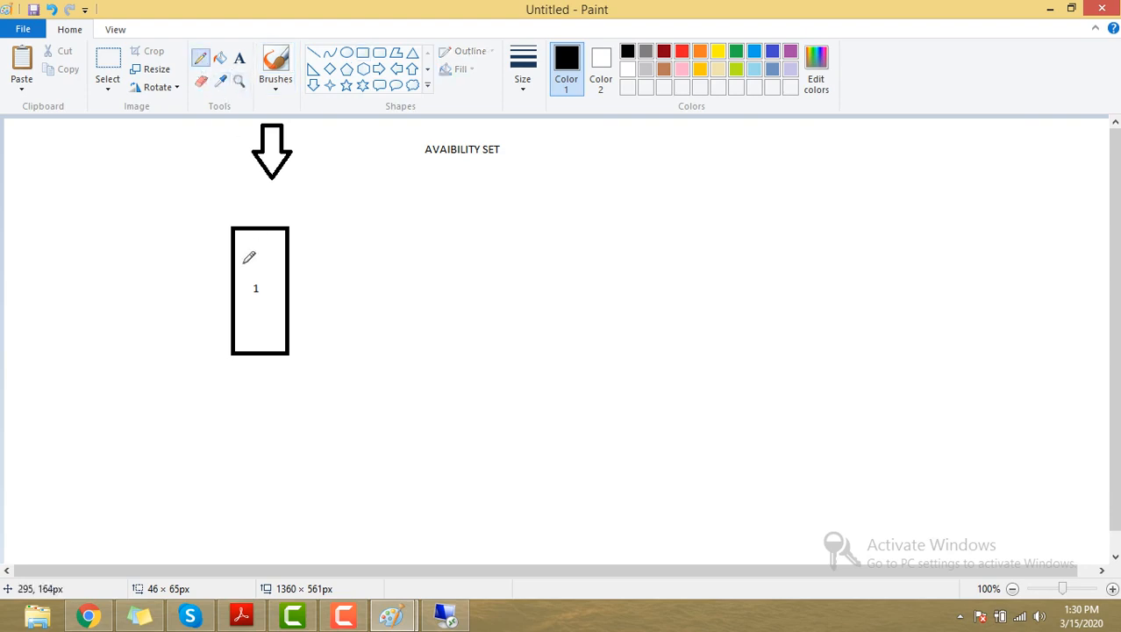
left_click_drag(238, 265, 289, 258)
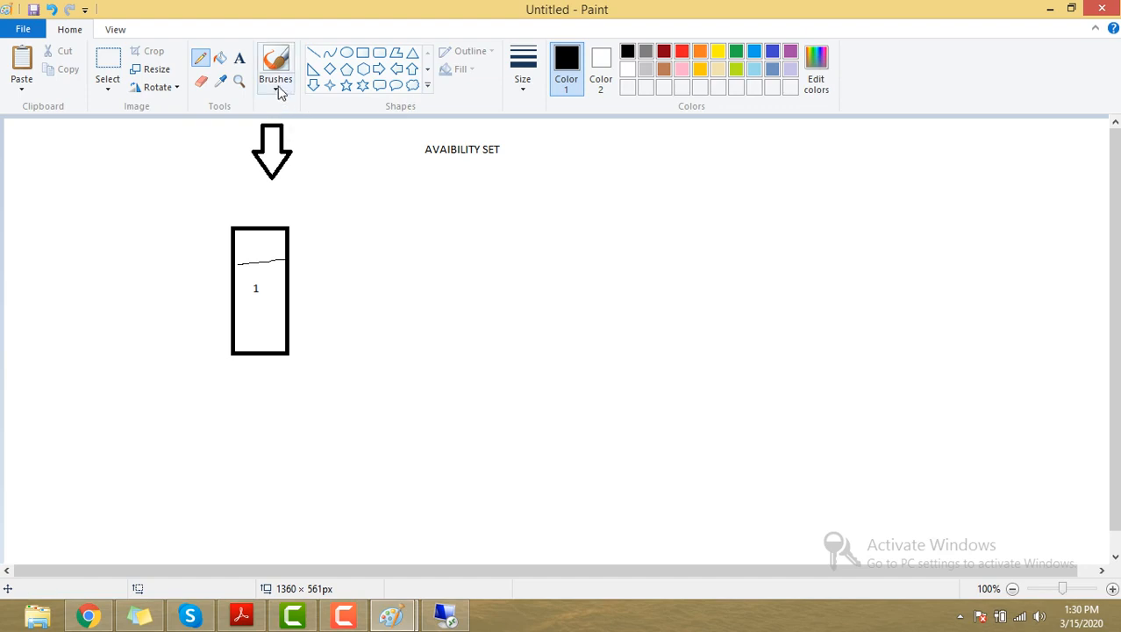
left_click(363, 52)
mouse_move(299, 253)
left_mouse_down()
mouse_move(336, 312)
mouse_move(344, 375)
left_mouse_up()
left_click_drag(362, 261, 395, 383)
mouse_move(413, 258)
left_mouse_down()
mouse_move(445, 317)
mouse_move(448, 385)
left_mouse_up()
left_click_drag(462, 263, 497, 397)
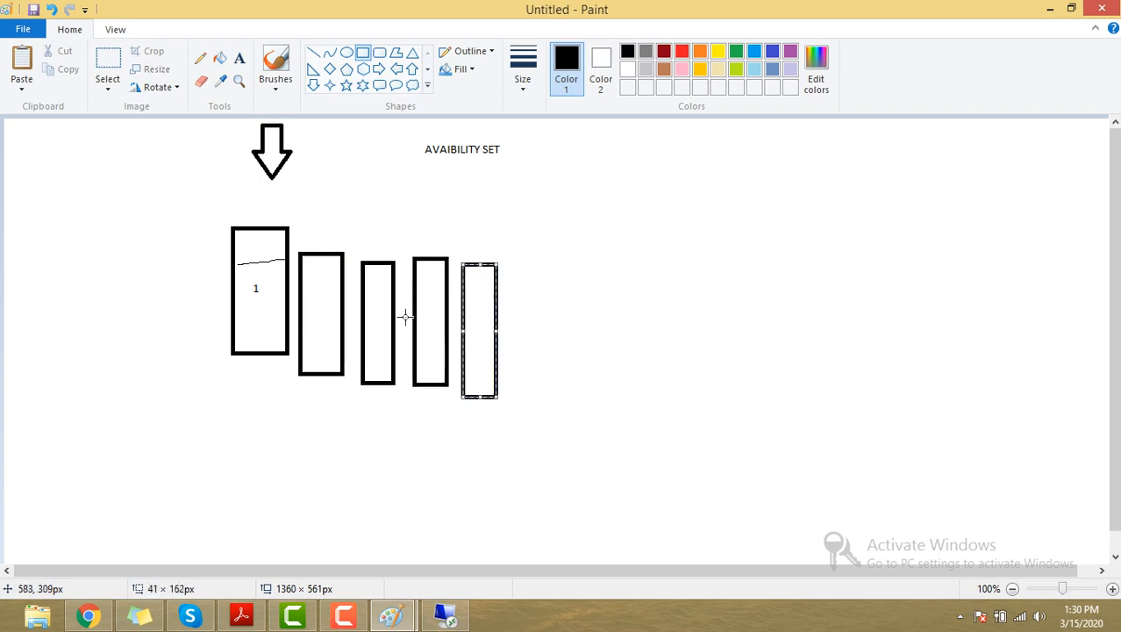
Pencil a stroke under the 1, a line across the second box, and tick marks above the four boxes beside the first.
left_click(200, 58)
left_click_drag(247, 299, 269, 286)
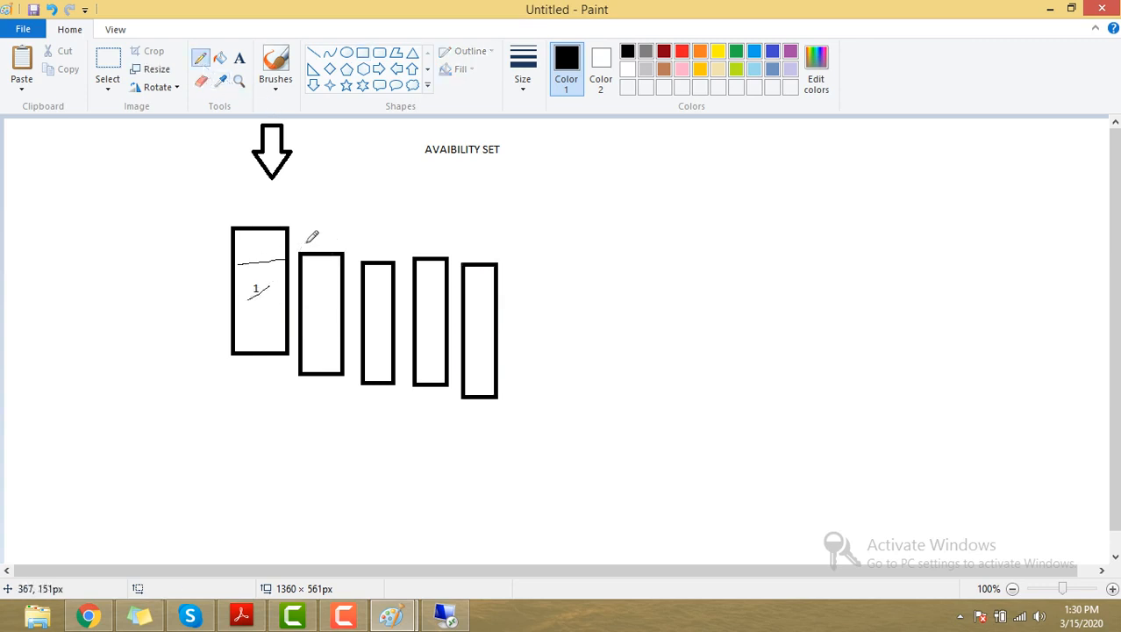
left_click_drag(340, 223, 351, 214)
left_click_drag(304, 286, 335, 279)
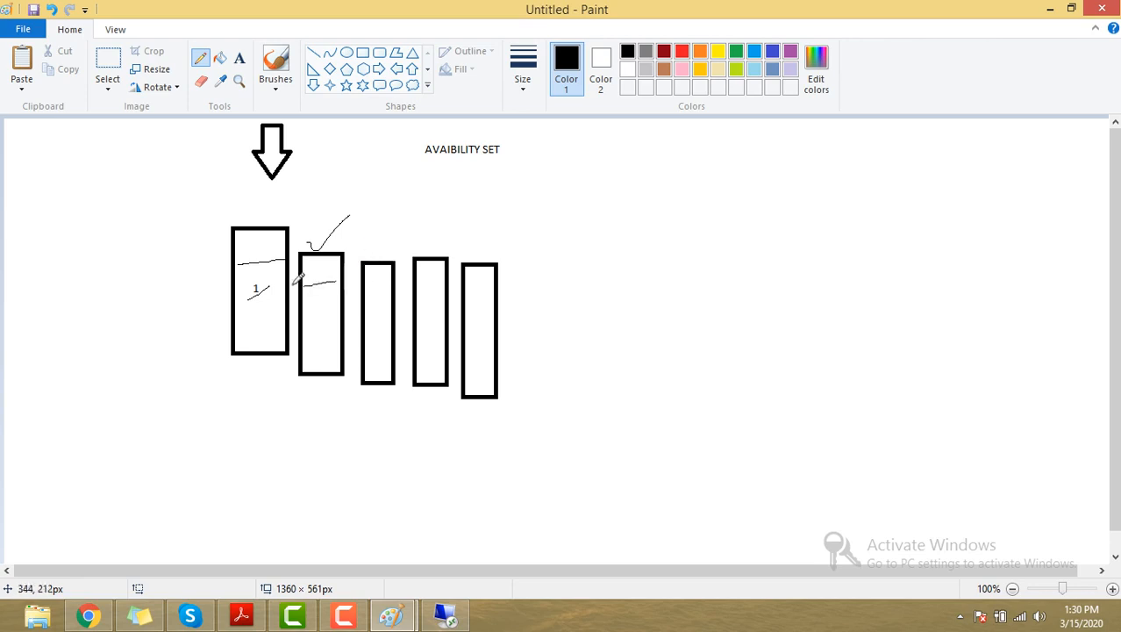
left_click_drag(368, 243, 419, 210)
mouse_move(417, 251)
left_mouse_down()
mouse_move(453, 226)
mouse_move(520, 233)
left_mouse_up()
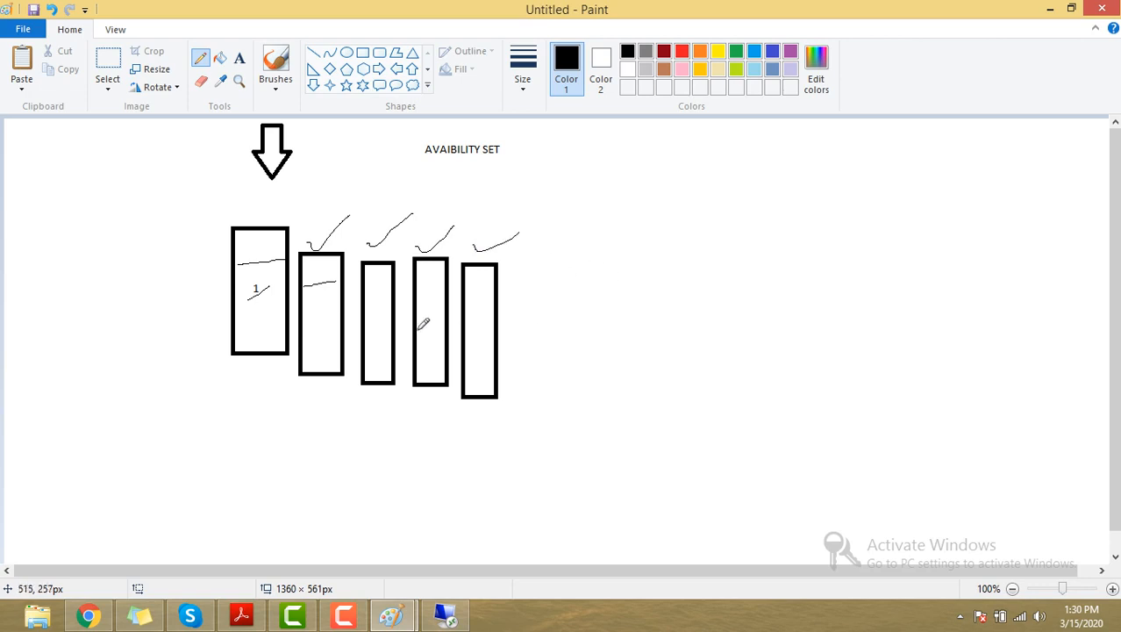
Handwrite 10 with 20 below it in the empty area beside the boxes and draw a large bracket around their outer side.
mouse_move(749, 288)
left_mouse_down()
mouse_move(751, 334)
mouse_move(780, 304)
left_mouse_up()
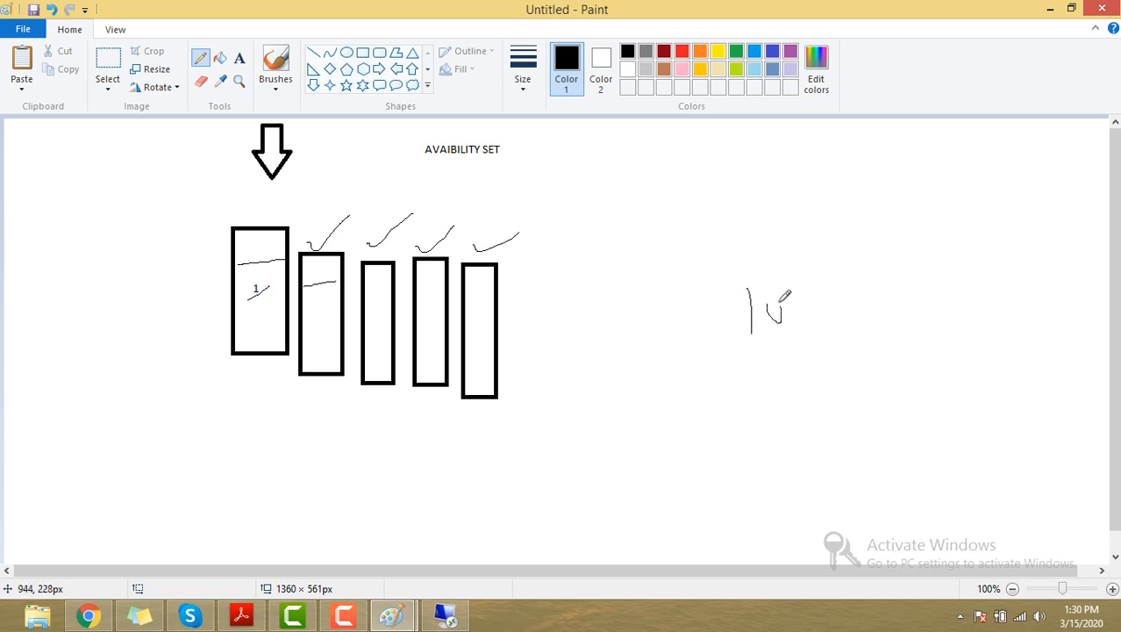
mouse_move(755, 360)
left_mouse_down()
mouse_move(769, 387)
mouse_move(792, 360)
mouse_move(798, 386)
mouse_move(789, 355)
left_mouse_up()
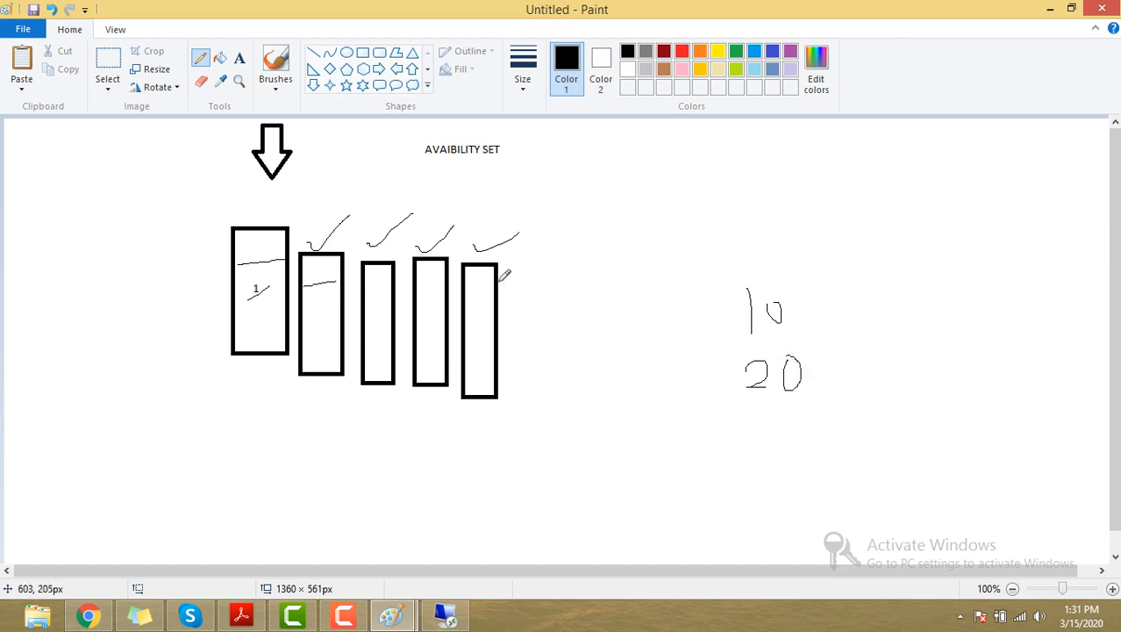
mouse_move(852, 147)
left_mouse_down()
mouse_move(990, 317)
mouse_move(968, 536)
mouse_move(755, 556)
left_mouse_up()
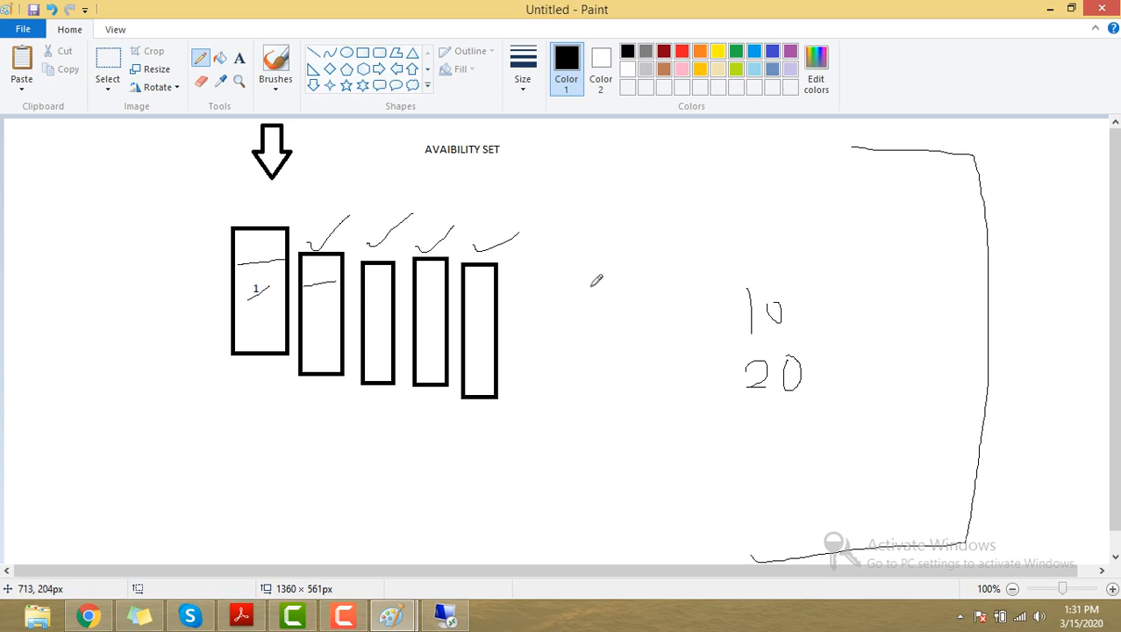
Strike through the ticks above the four narrower boxes, tick the first box, and draw a curved mark above the second.
left_click_drag(482, 241, 506, 268)
left_click_drag(420, 235, 447, 276)
left_click_drag(371, 235, 389, 263)
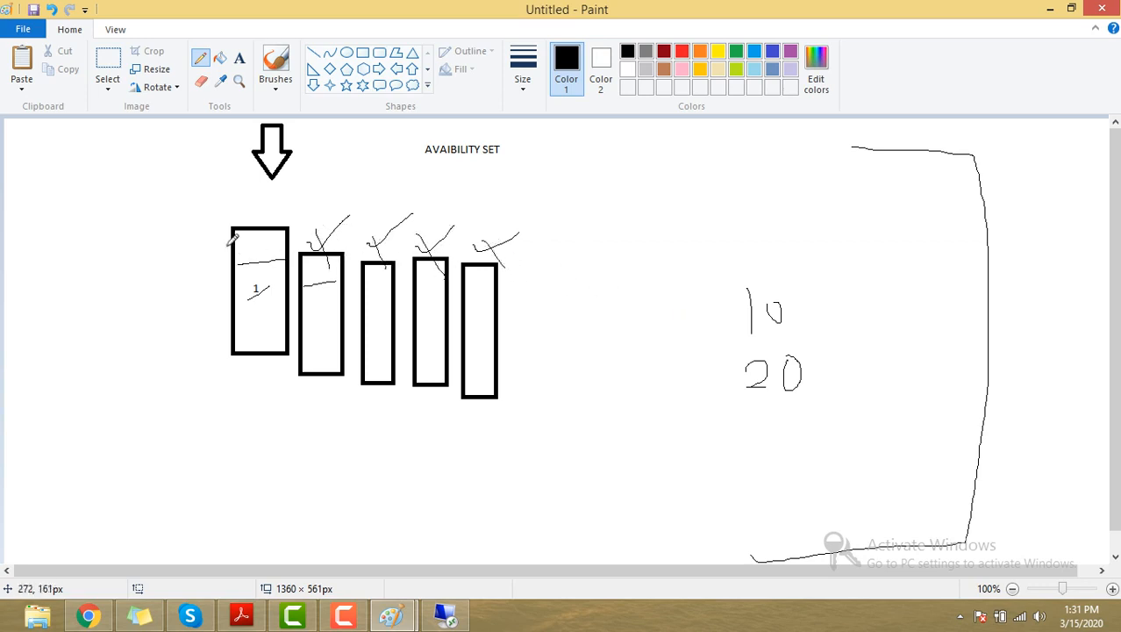
mouse_move(253, 220)
left_mouse_down()
mouse_move(297, 206)
mouse_move(359, 227)
left_mouse_up()
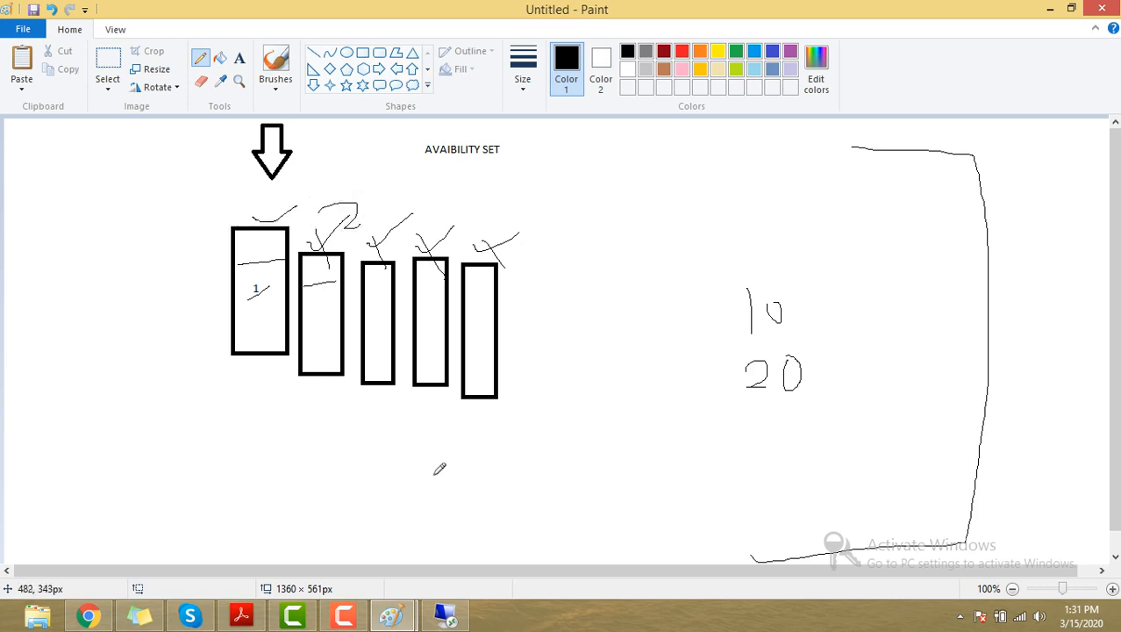
Pencil a long curve from under the second box past the narrower boxes and handwrite a short label along its far end.
mouse_move(309, 375)
left_mouse_down()
mouse_move(345, 435)
mouse_move(618, 427)
mouse_move(600, 386)
left_mouse_up()
mouse_move(515, 433)
left_mouse_down()
mouse_move(525, 462)
mouse_move(579, 456)
mouse_move(595, 448)
mouse_move(586, 441)
left_mouse_up()
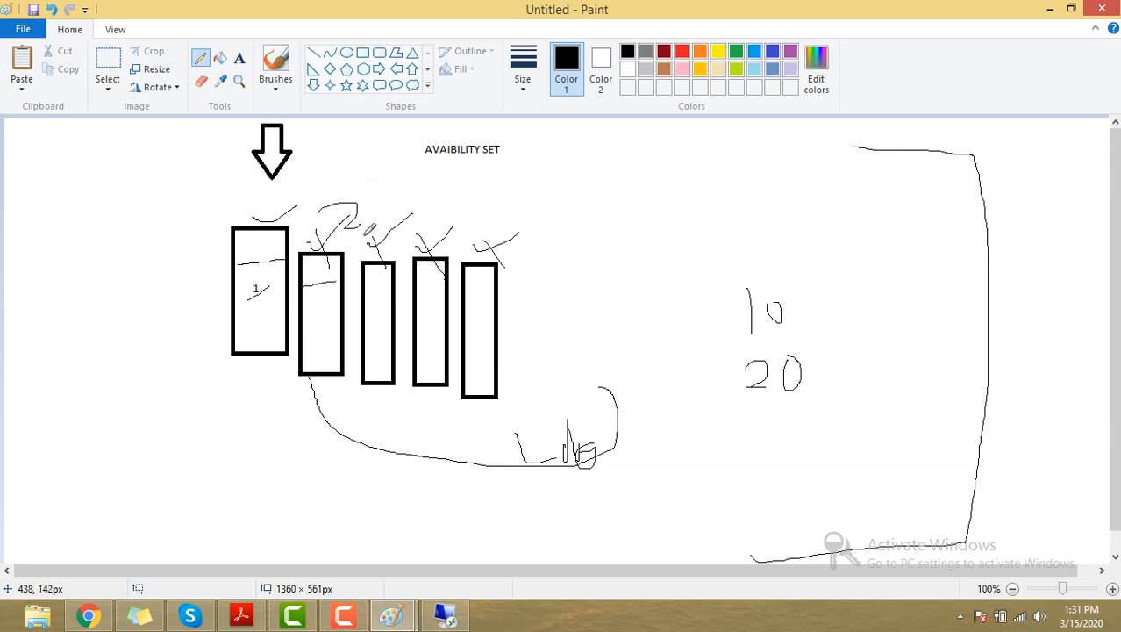
Switch to the TRAILVM Remote Desktop session, accept the default Windows privacy settings in full screen, and return the session to a window.
left_click(87, 616)
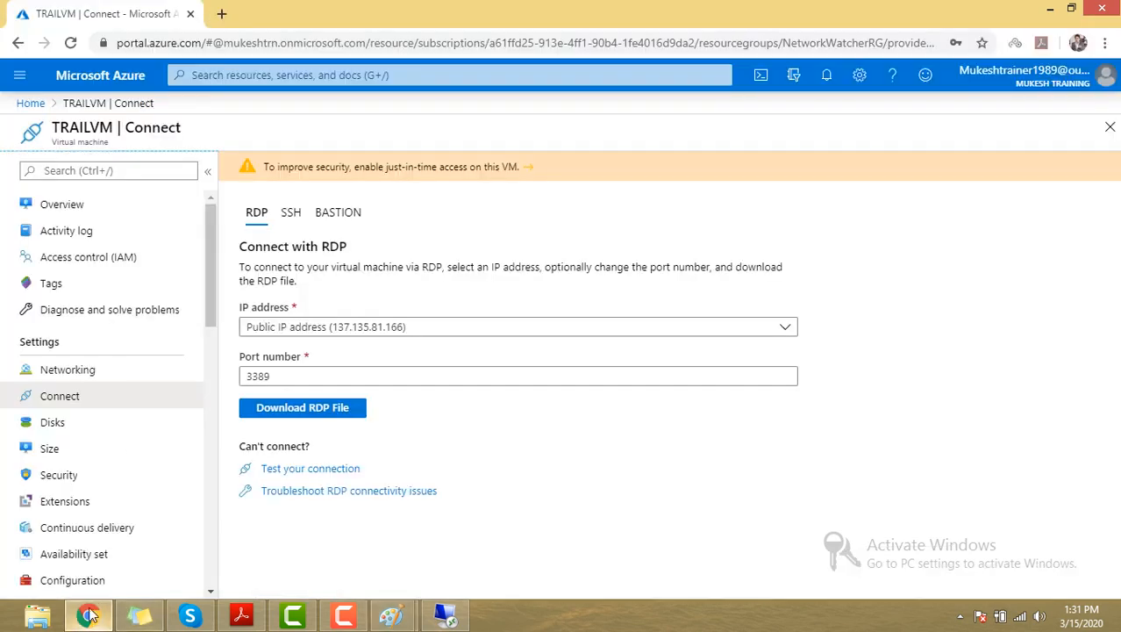
left_click(449, 616)
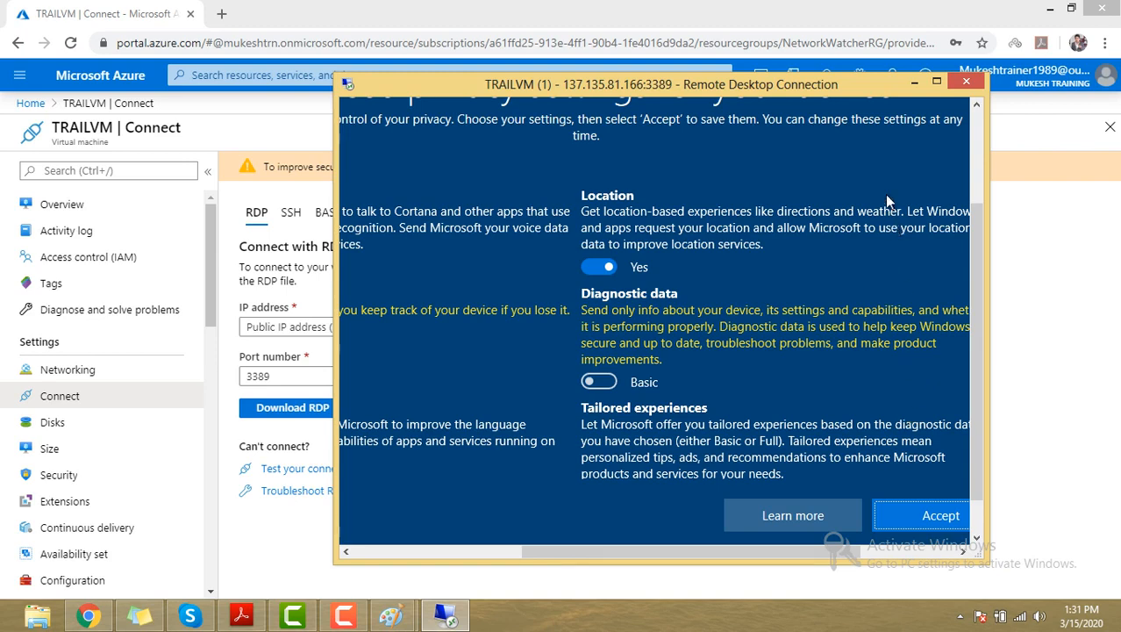
left_click(927, 81)
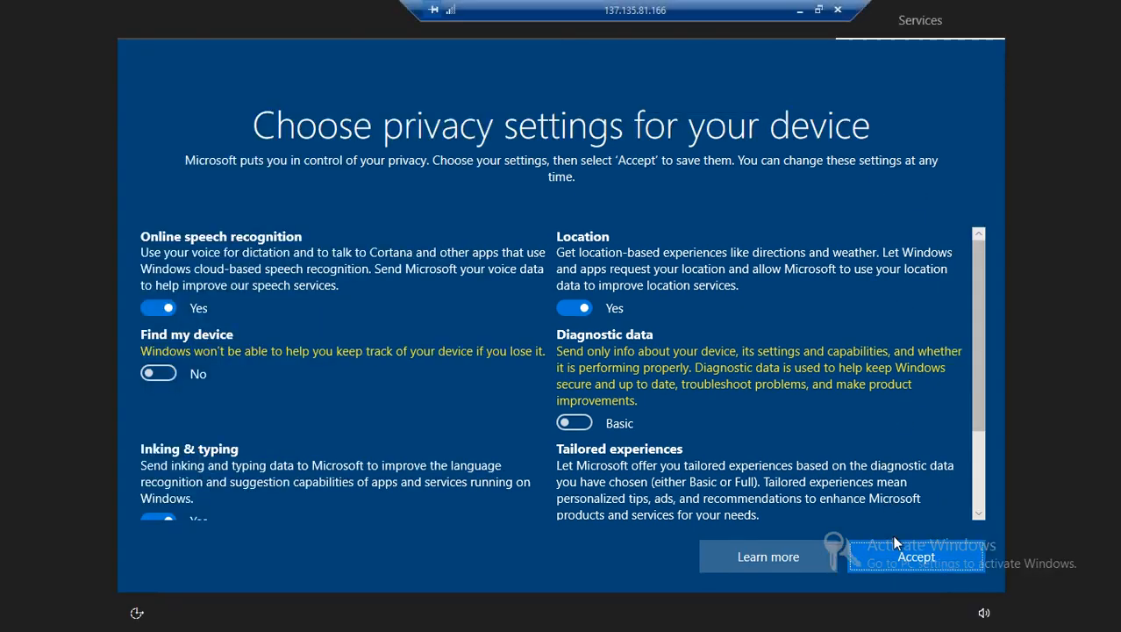
left_click(887, 560)
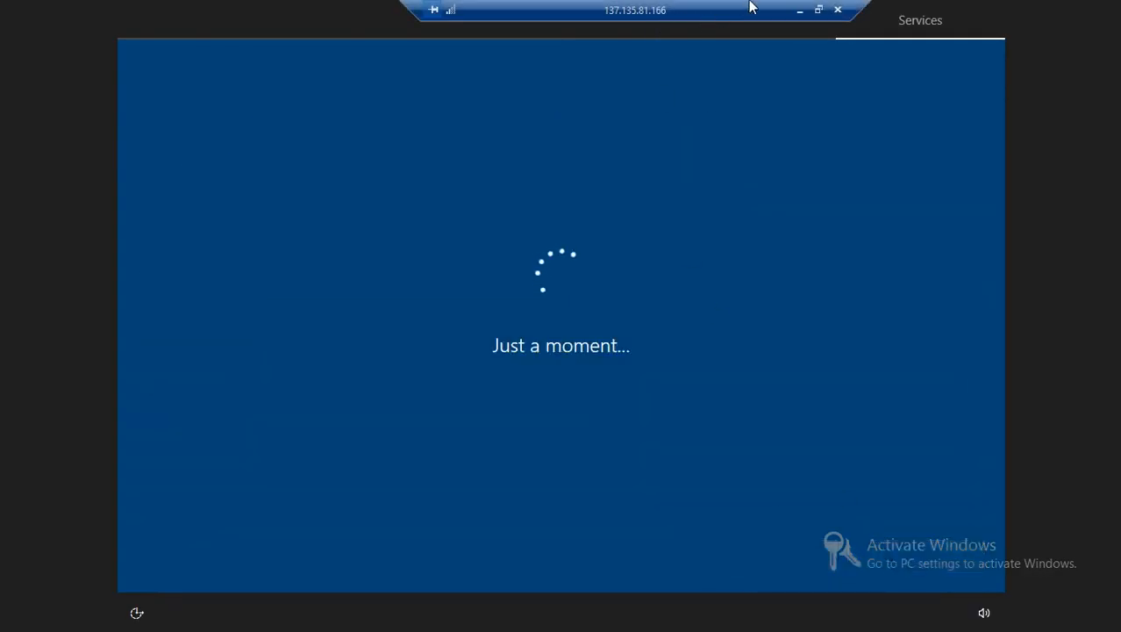
left_click(818, 9)
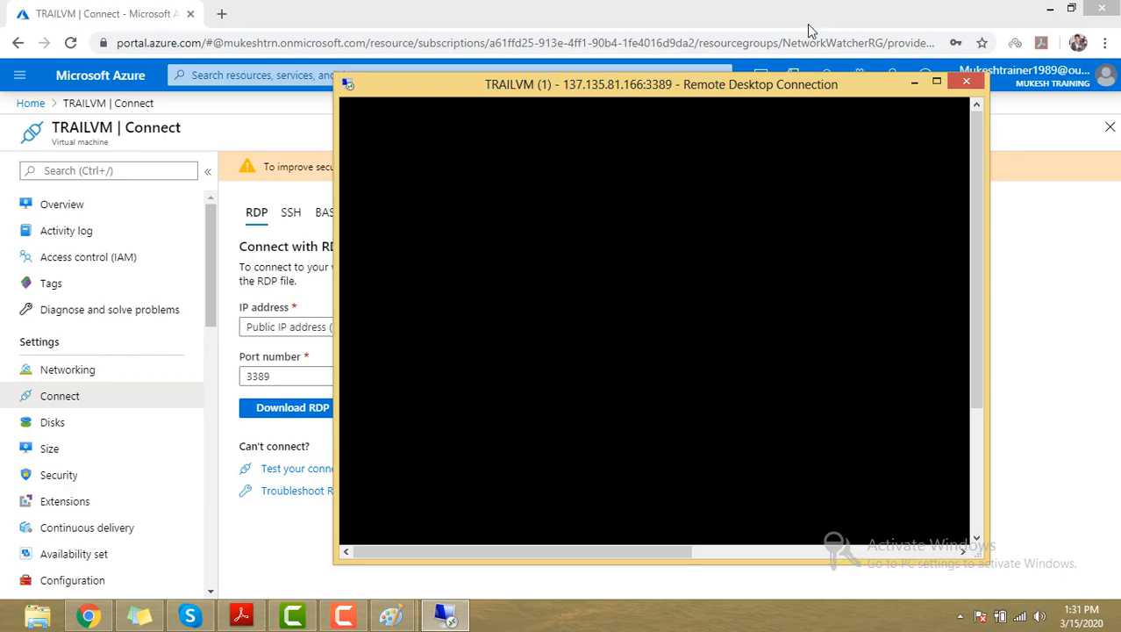
Show the TRAILVM session full screen, close the Microsoft Edge welcome window, and restore the session to a smaller window.
double_click(768, 85)
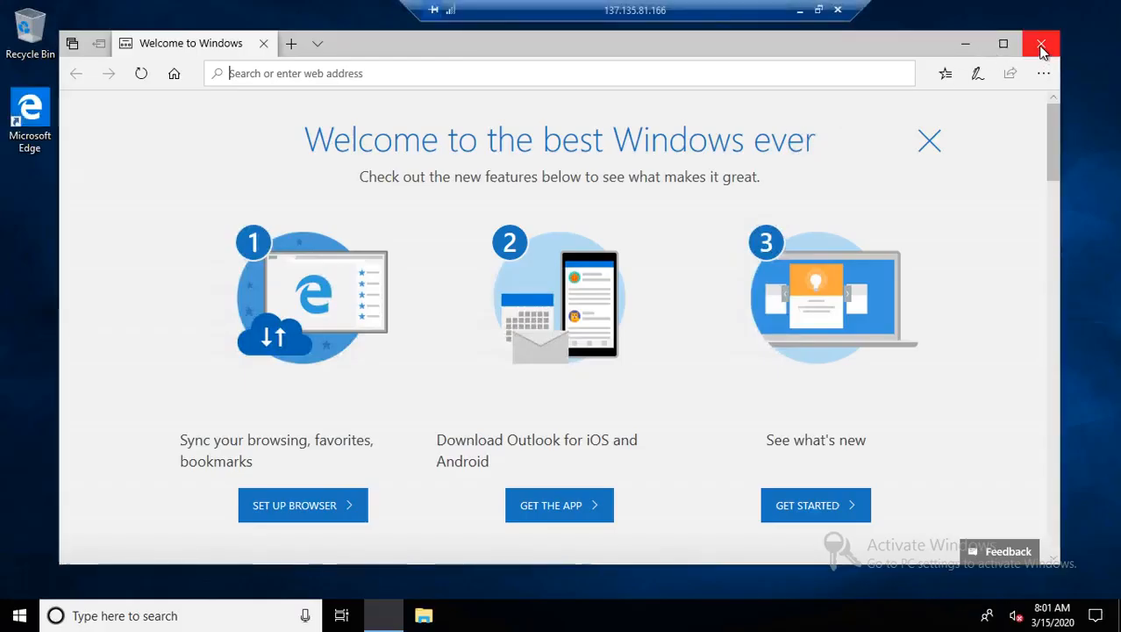
left_click(1041, 45)
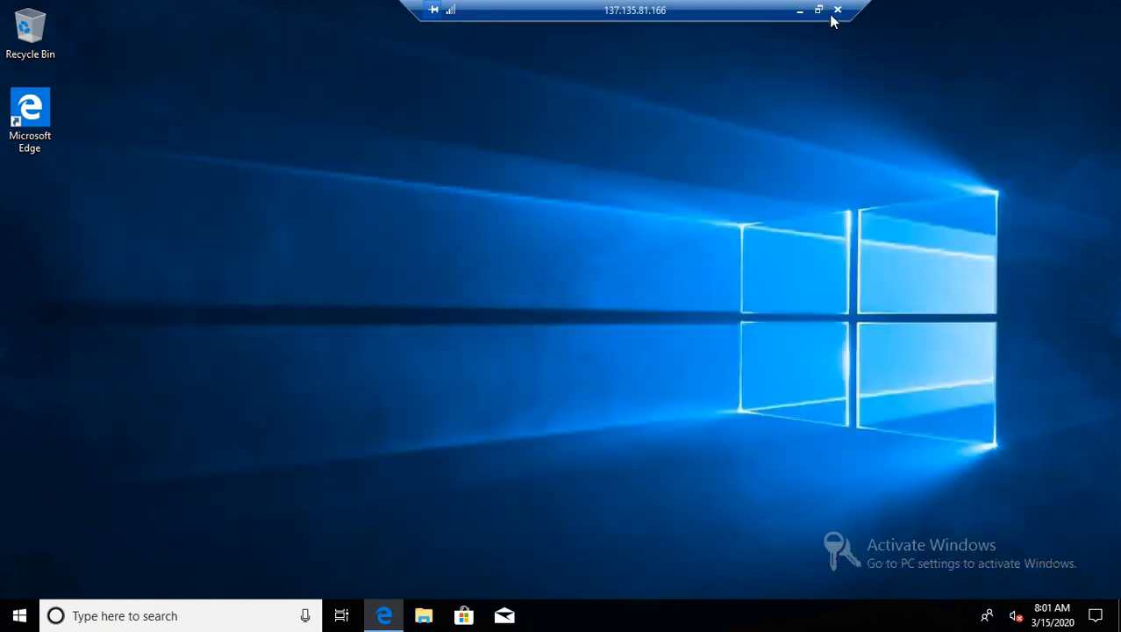
left_click(818, 10)
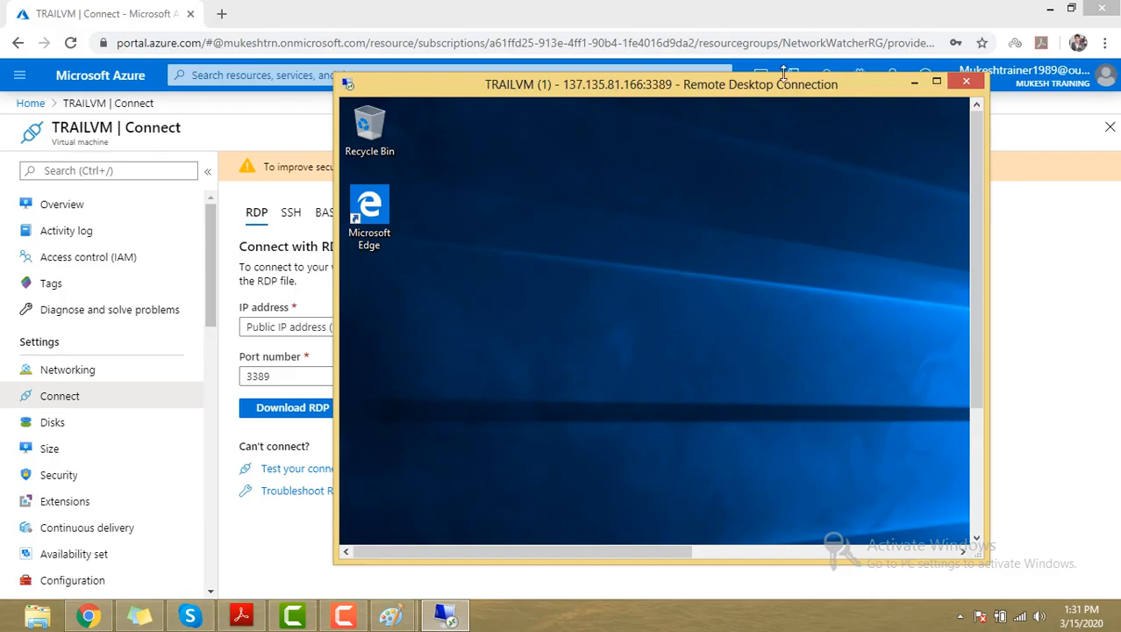